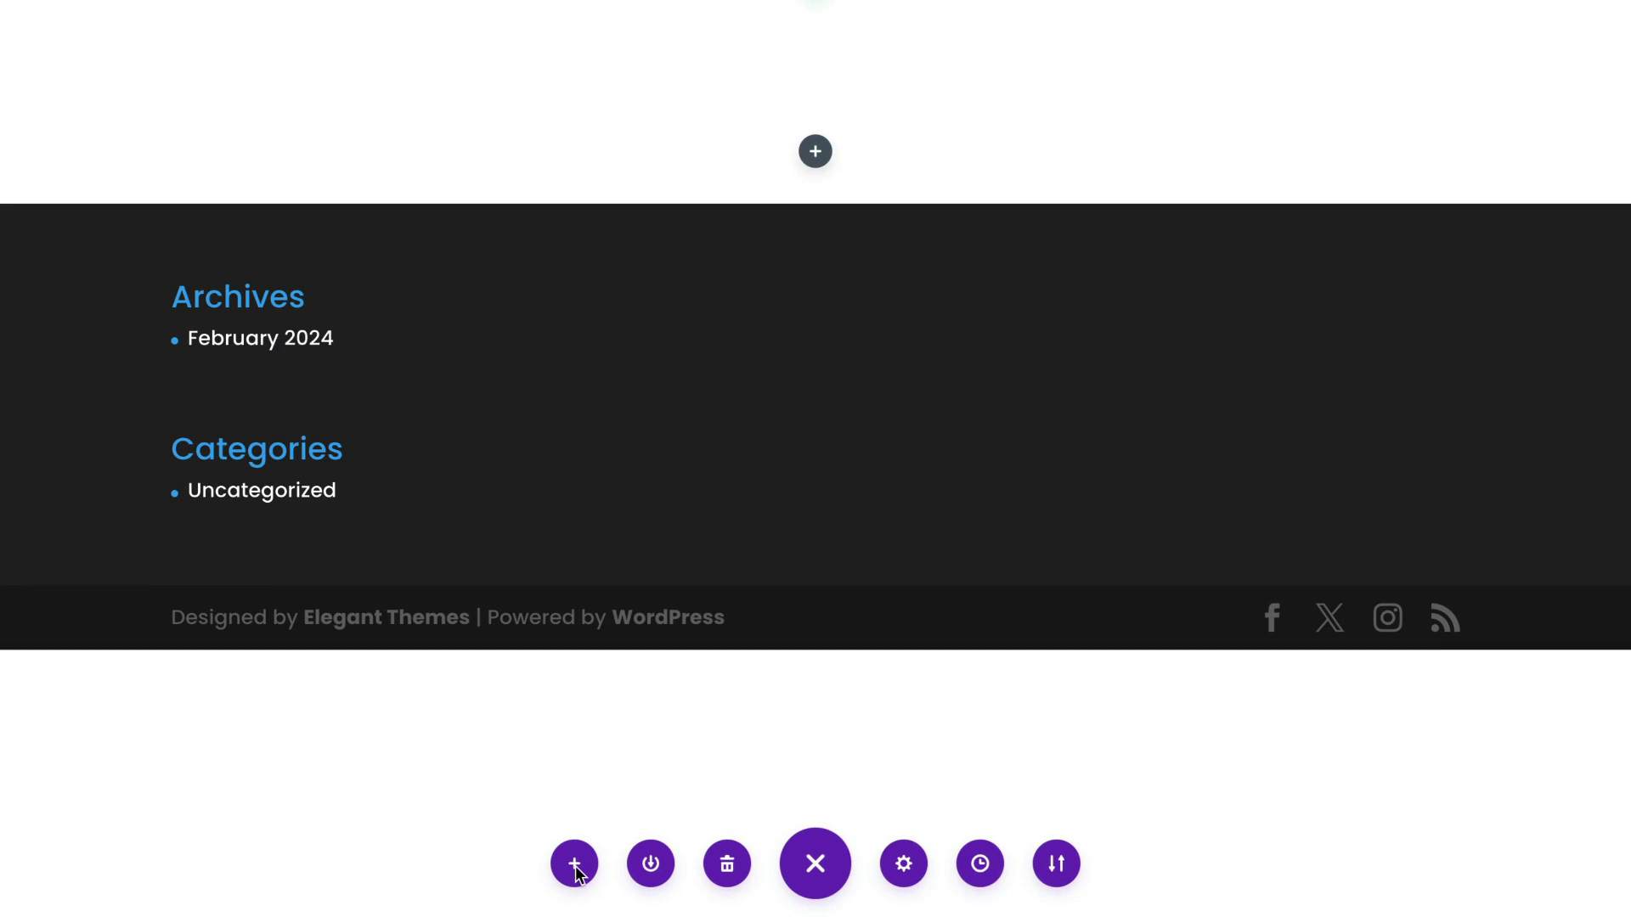
Step: Open the Build Your Page With AI form from the Insert Layout options
click(576, 866)
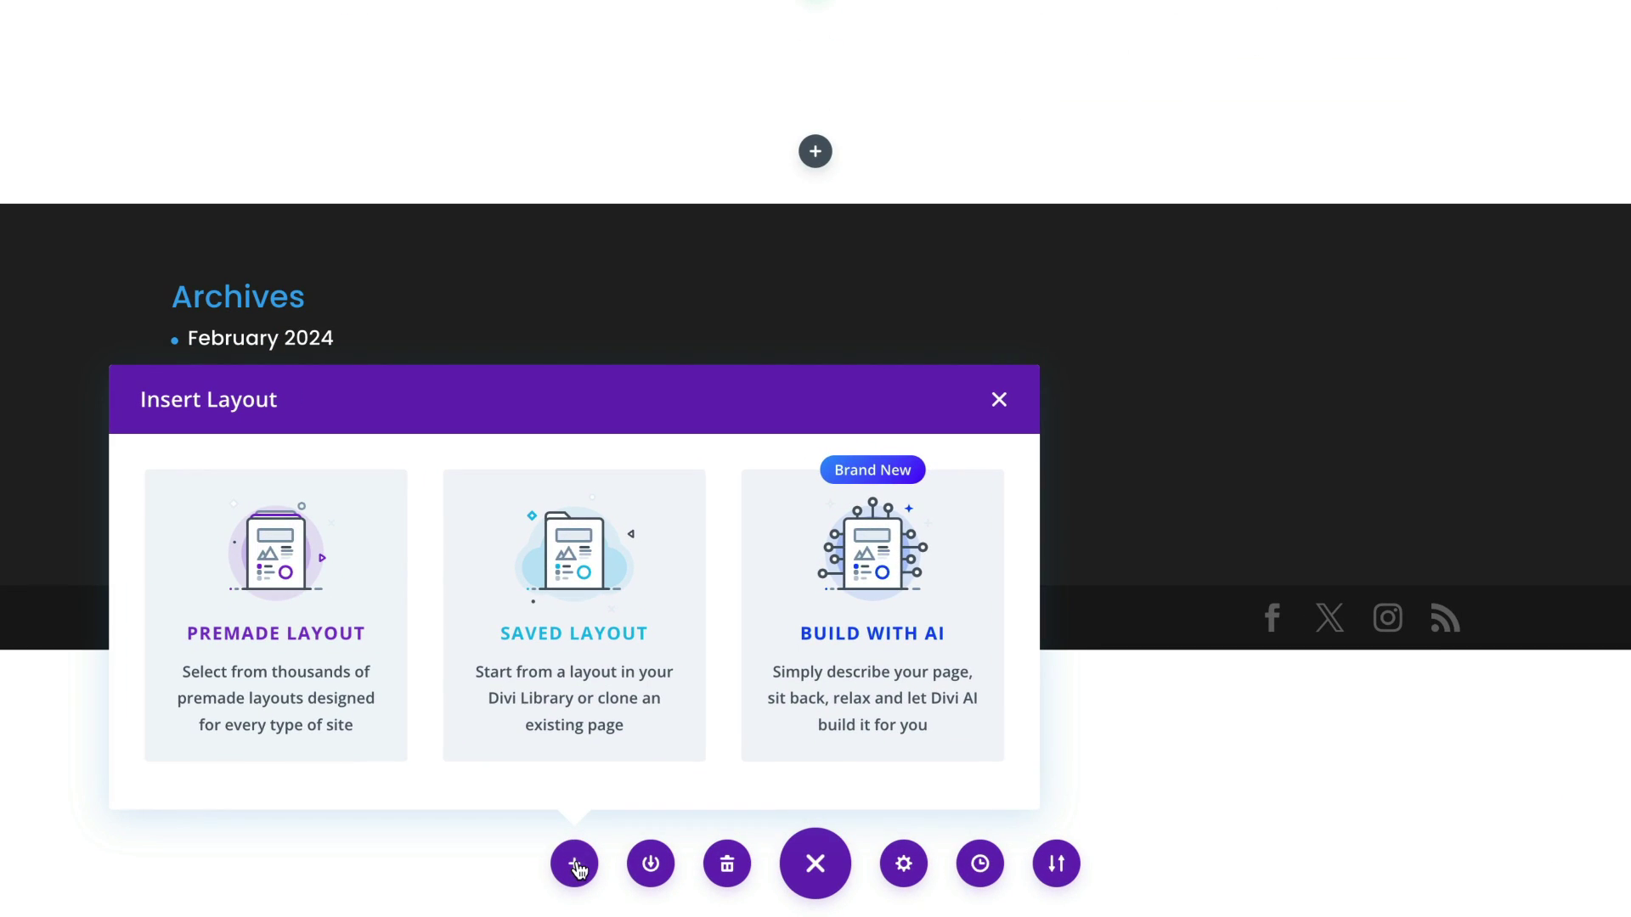
click(905, 654)
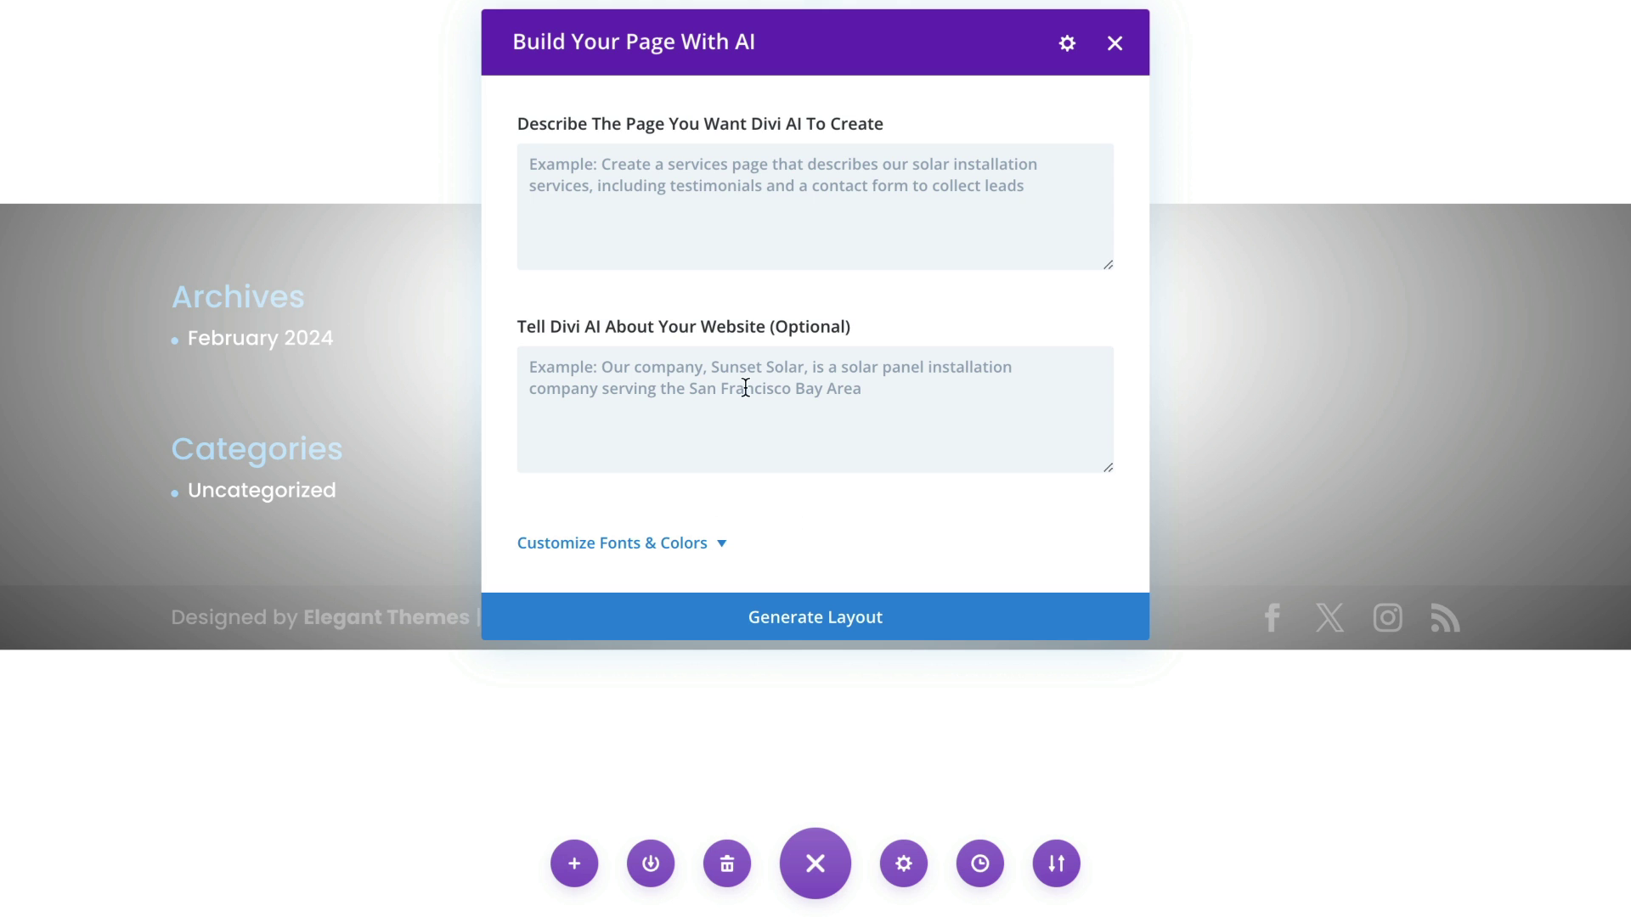
Step: Begin the AI page description with 'create a'
text(create a homepage for a personal trainer.)
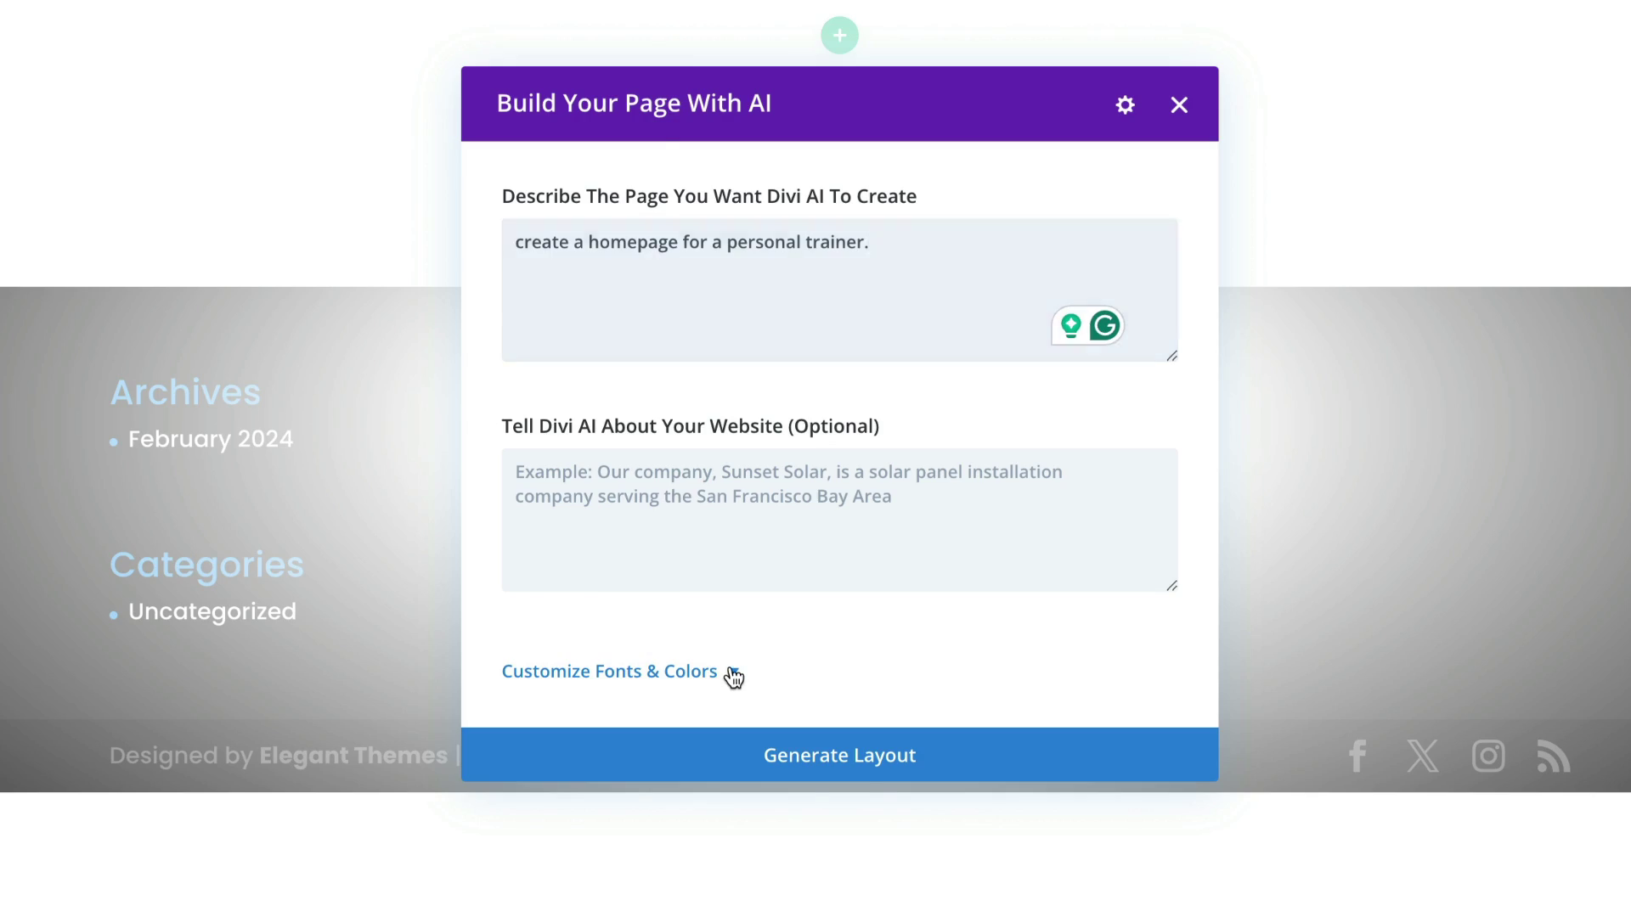
Step: Expand Customize Fonts & Colors for the 'create a homepage for a personal trainer.' prompt
click(732, 674)
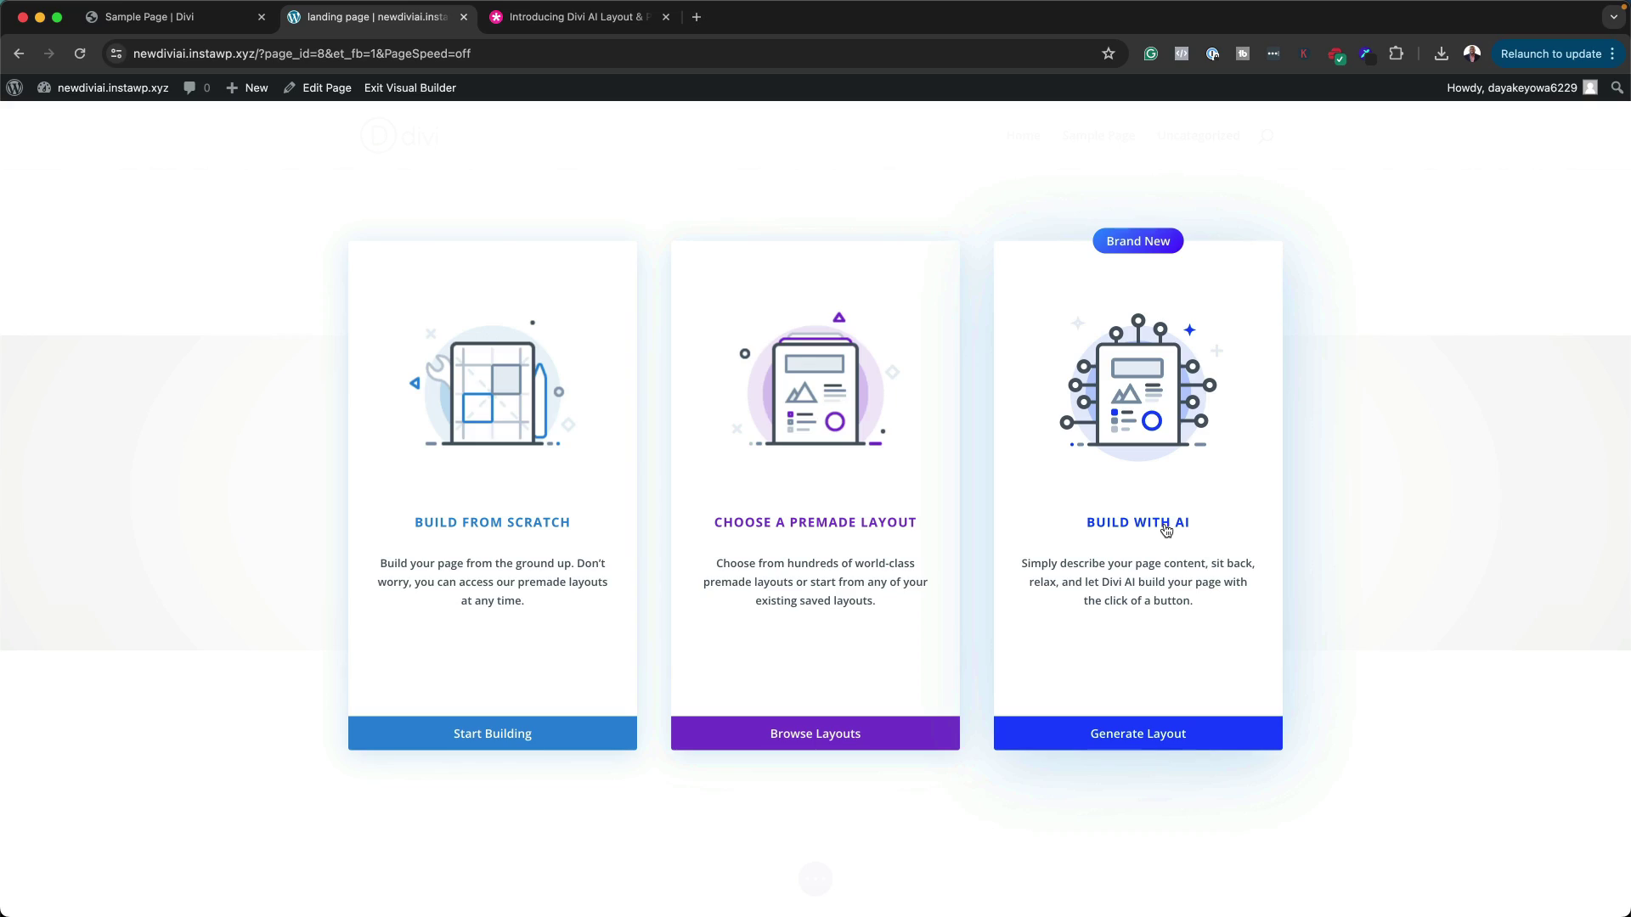
Step: Choose Generate Layout under Build With AI on the landing page
click(1166, 531)
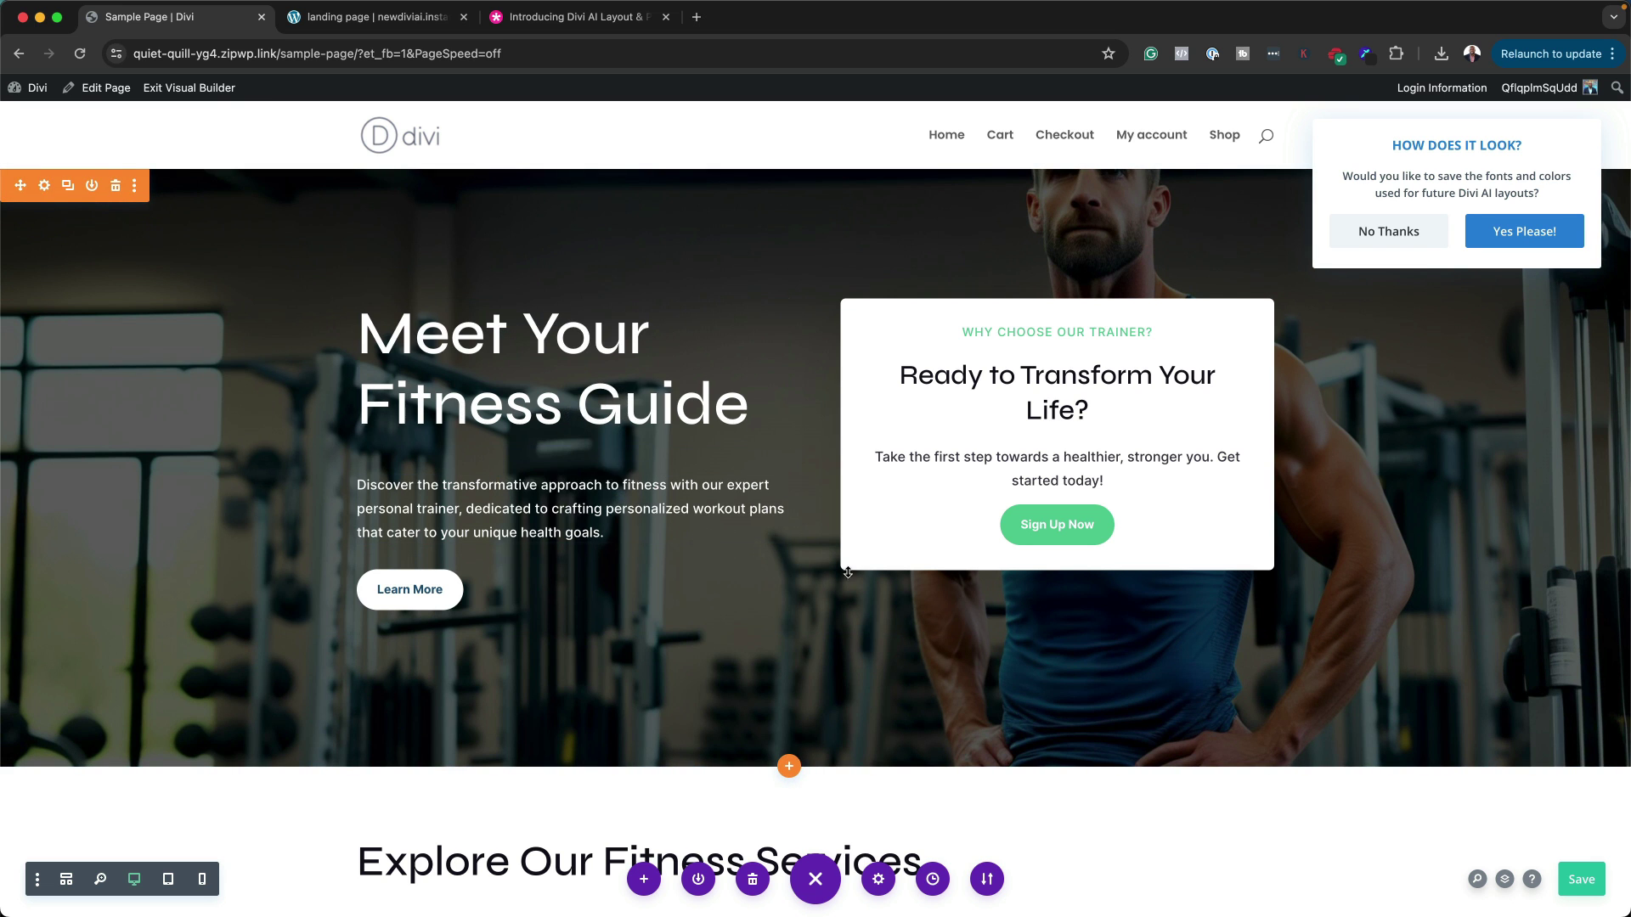
Step: Scroll through the generated trainer homepage sections down to the footer and slightly back up
scroll(848, 572, down, 5)
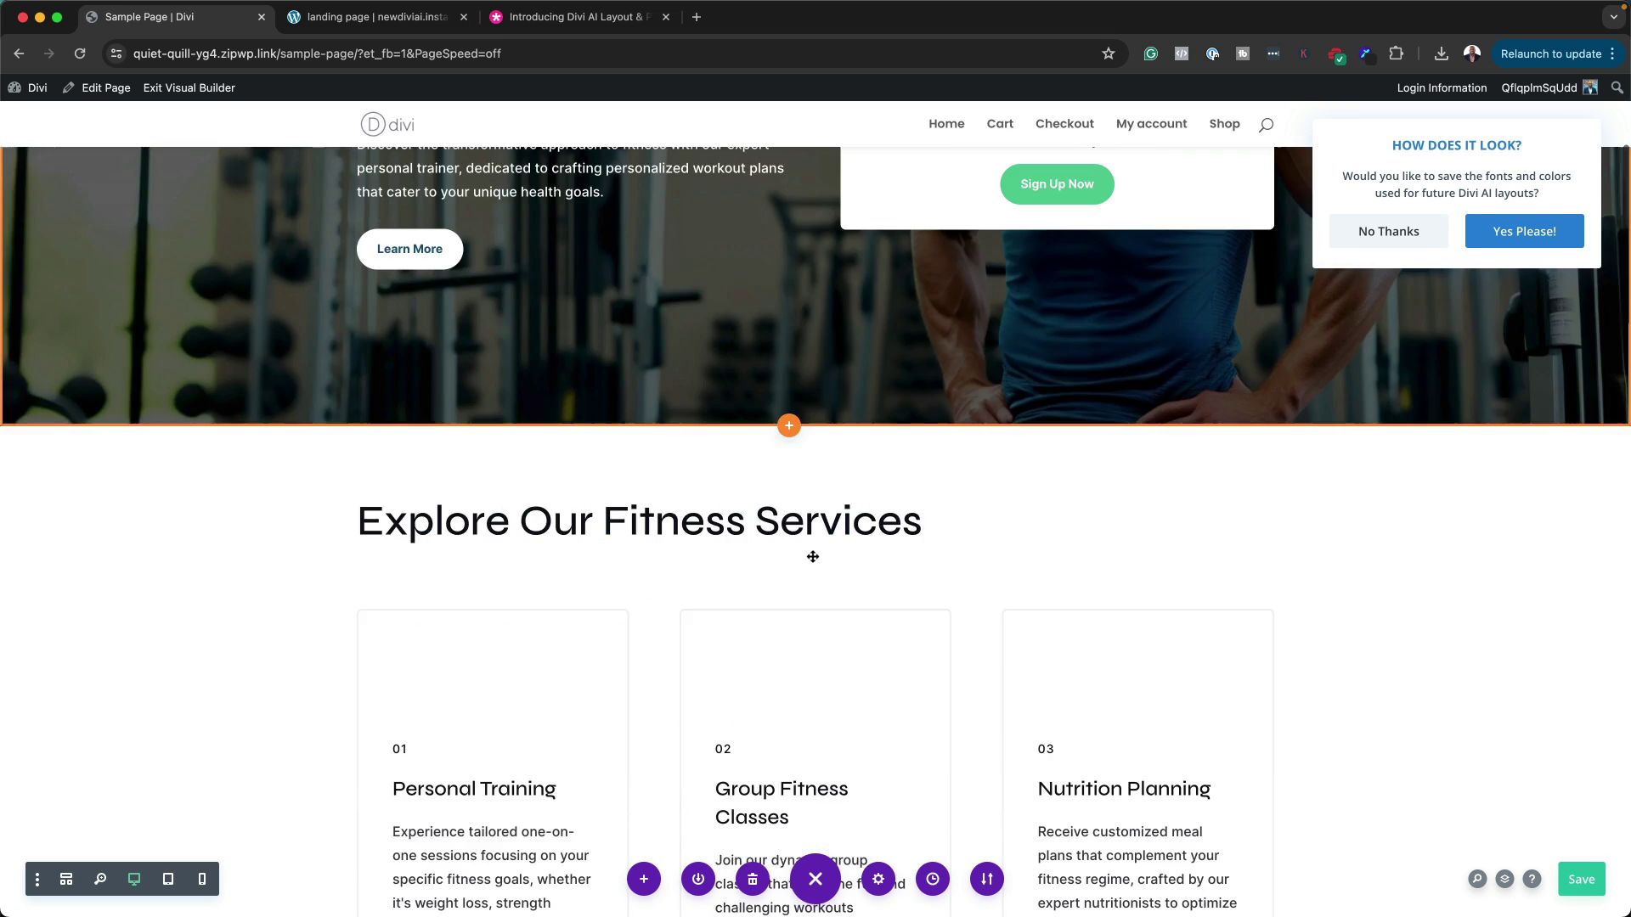
scroll(812, 557, down, 1)
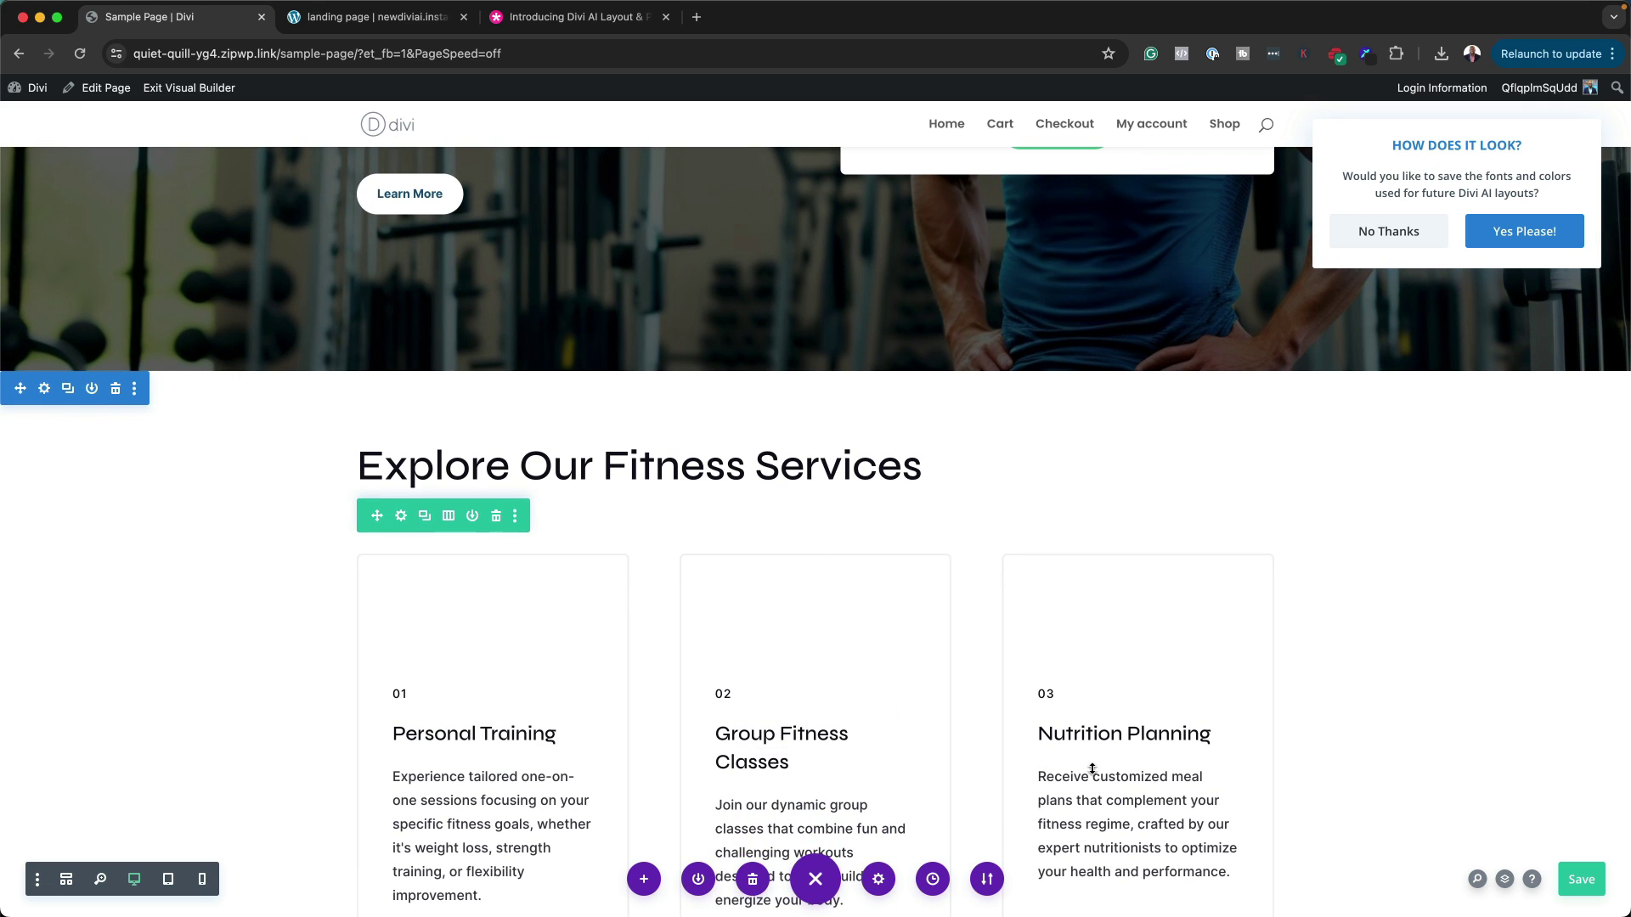
scroll(1096, 764, down, 1)
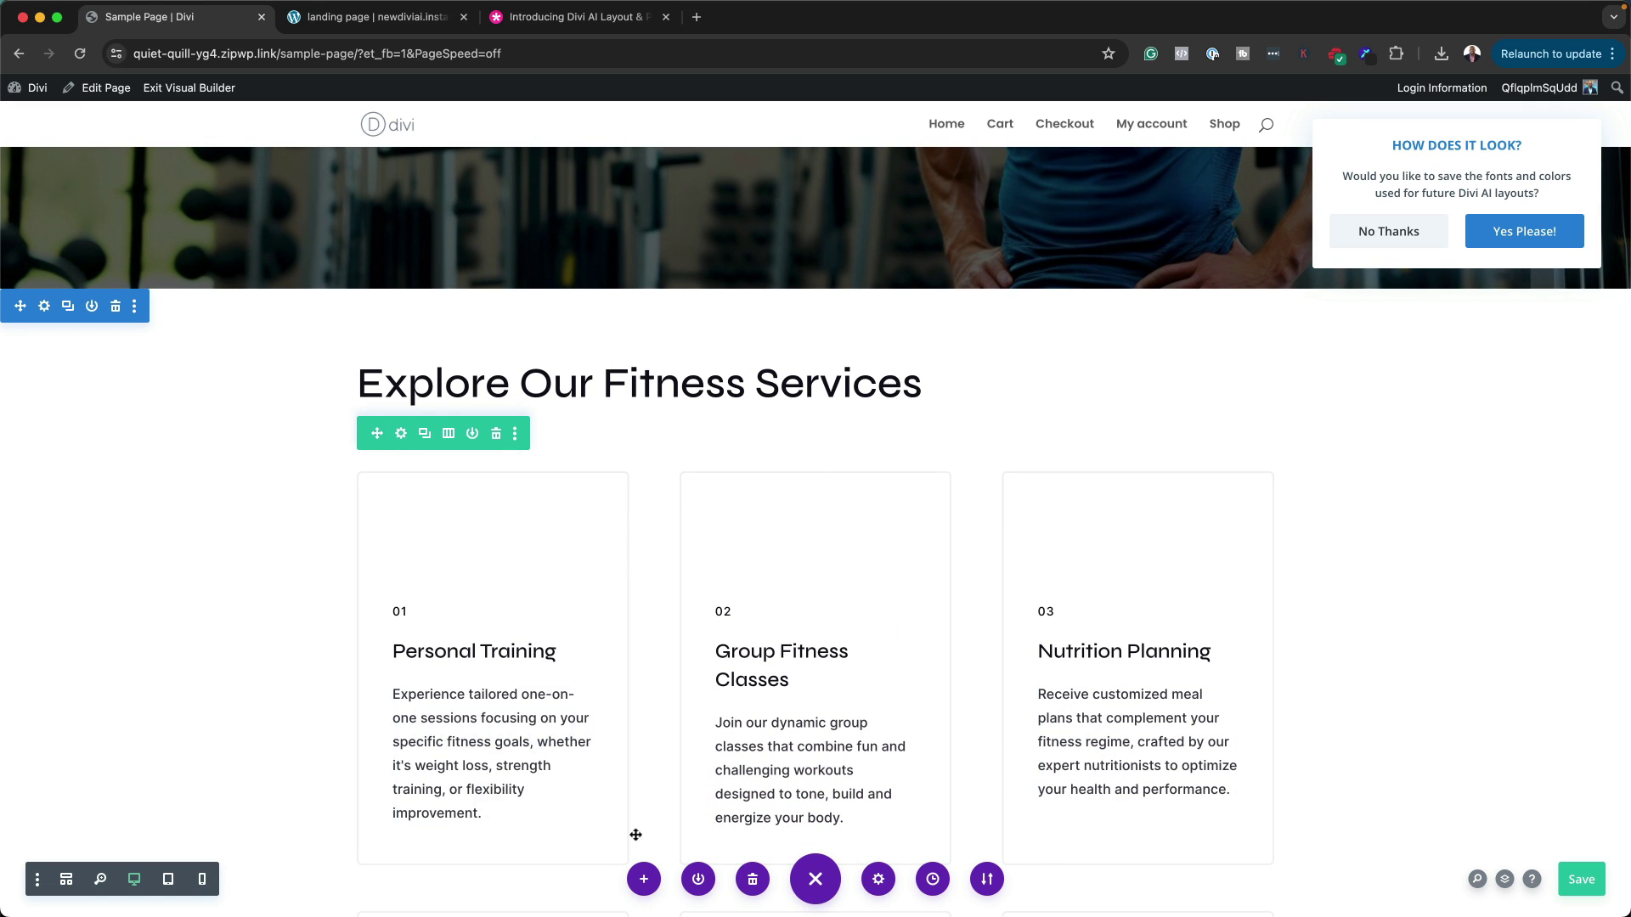
scroll(416, 594, down, 4)
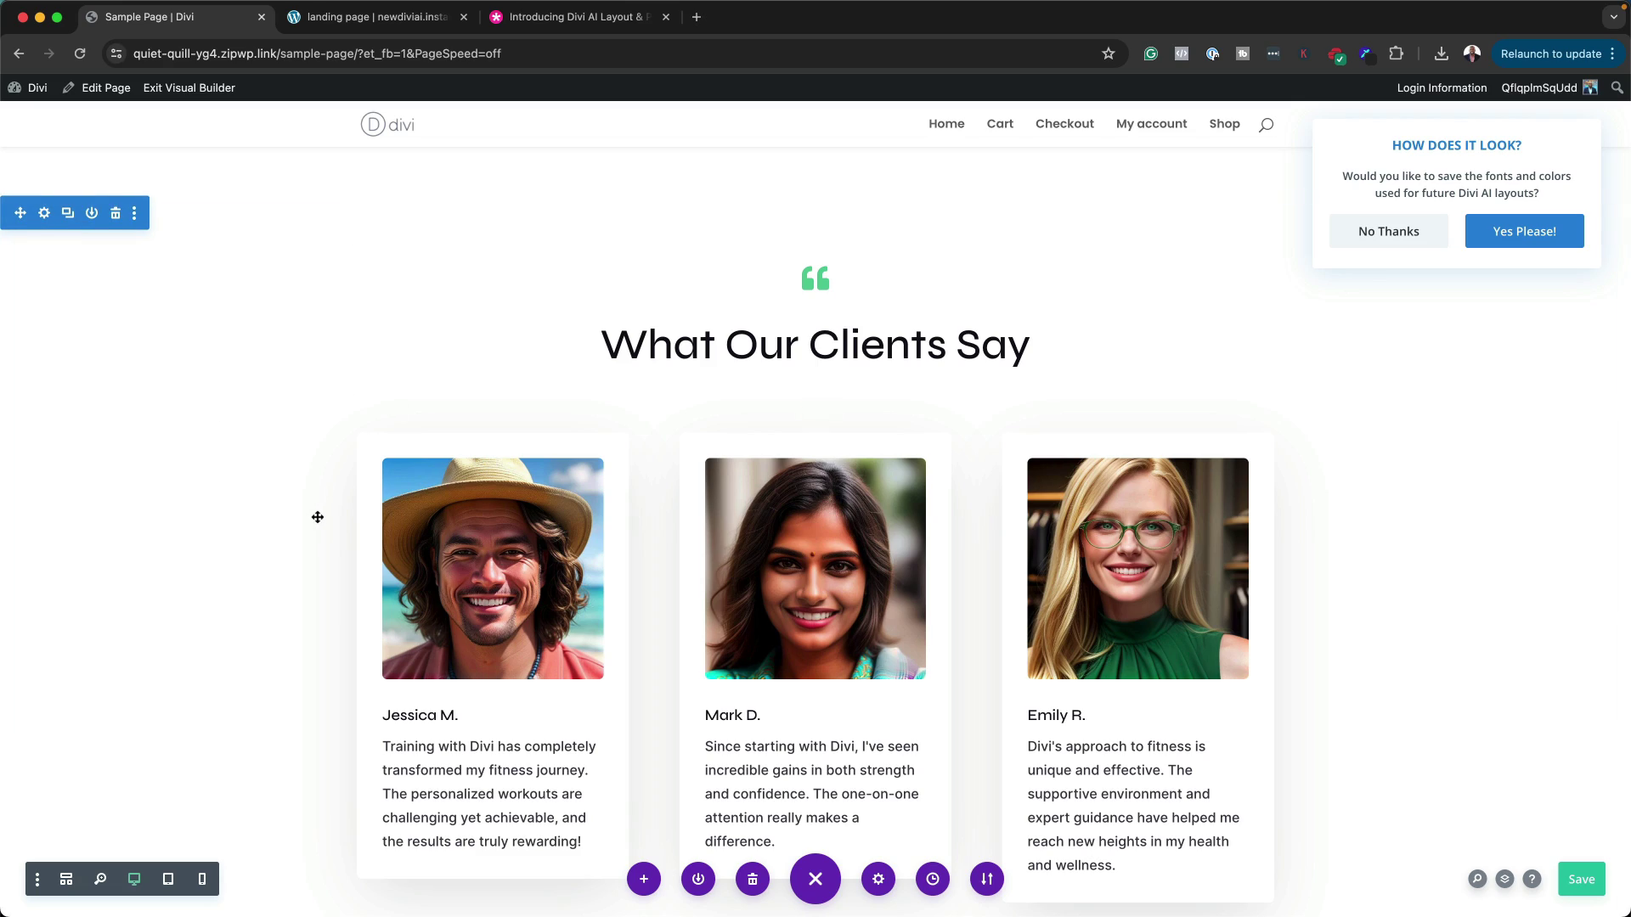
scroll(317, 509, down, 5)
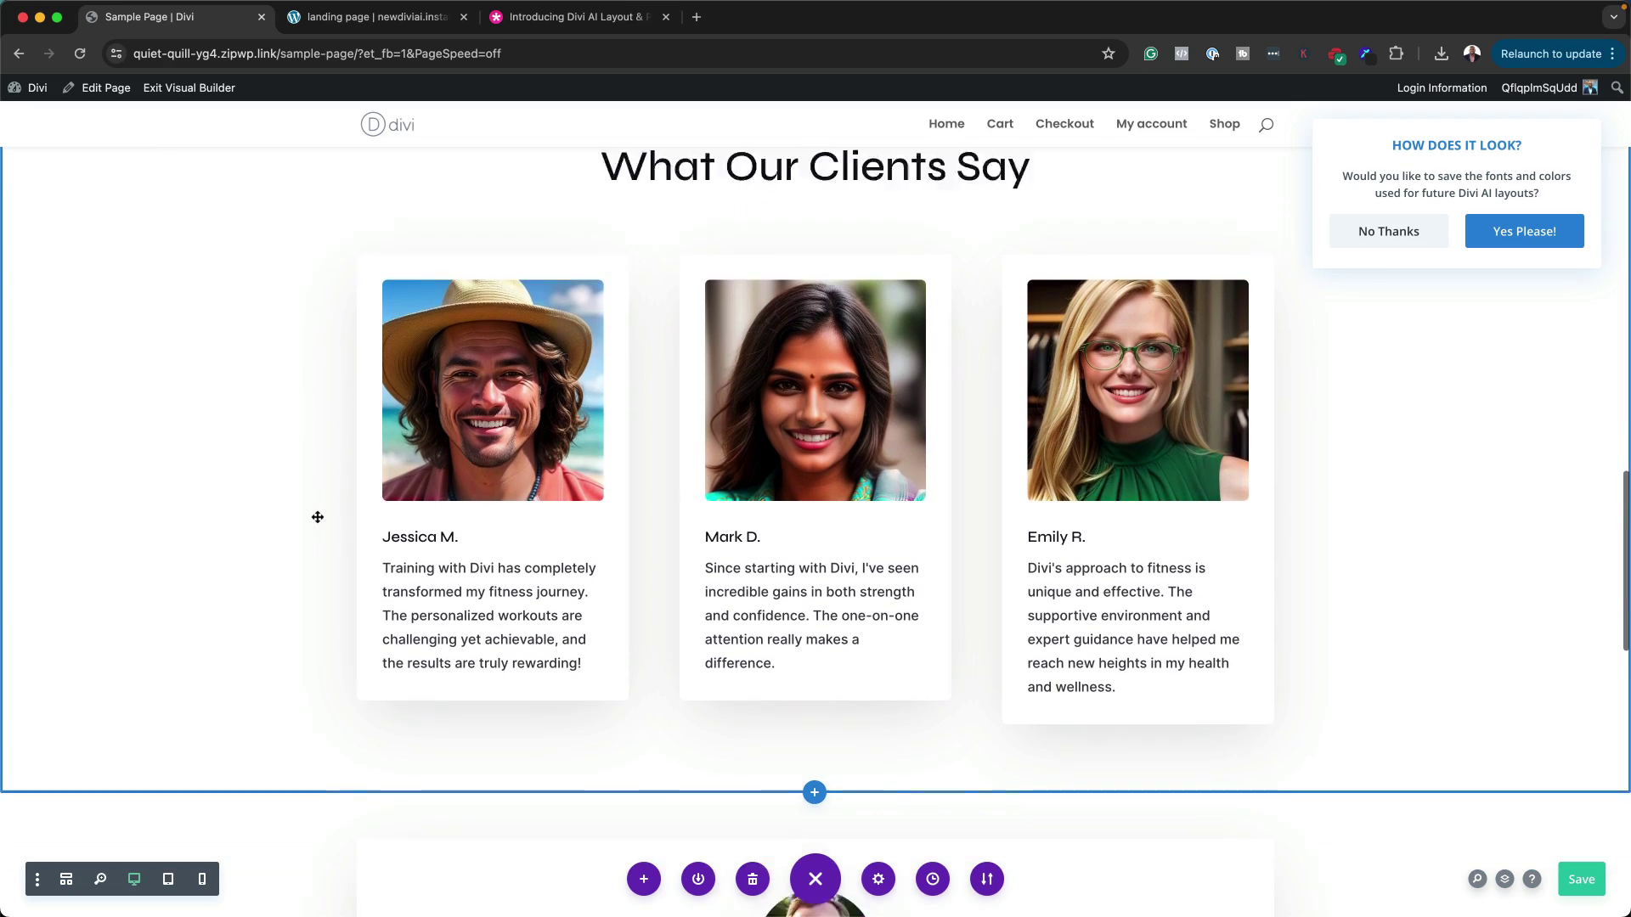
scroll(317, 516, down, 10)
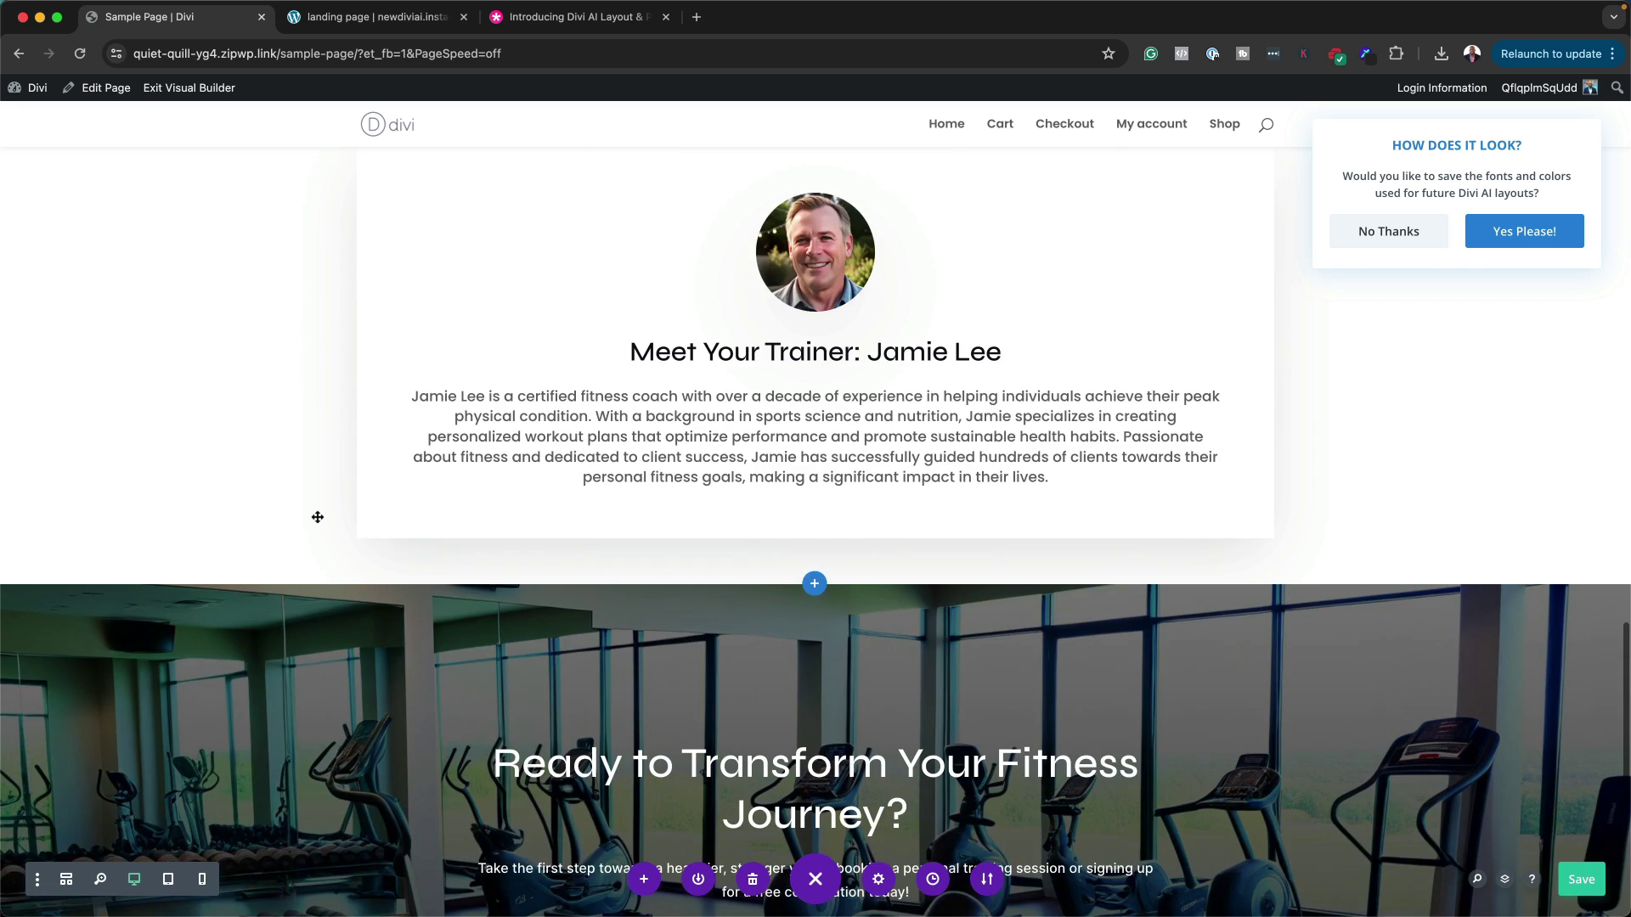
scroll(318, 517, down, 7)
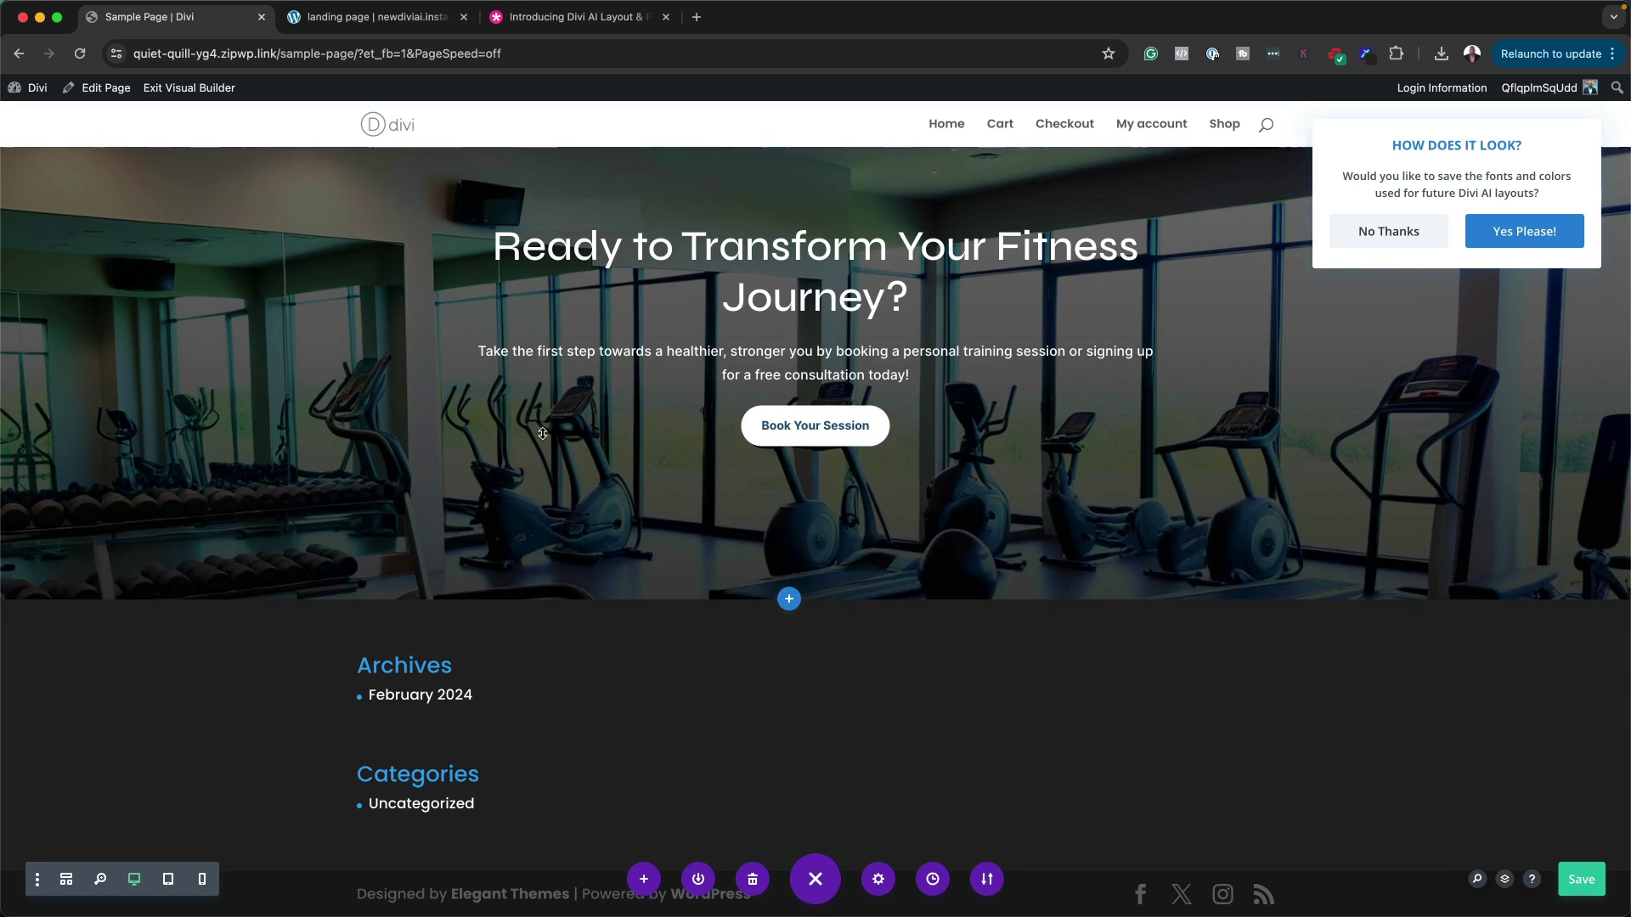
scroll(541, 437, up, 15)
scroll(541, 437, up, 8)
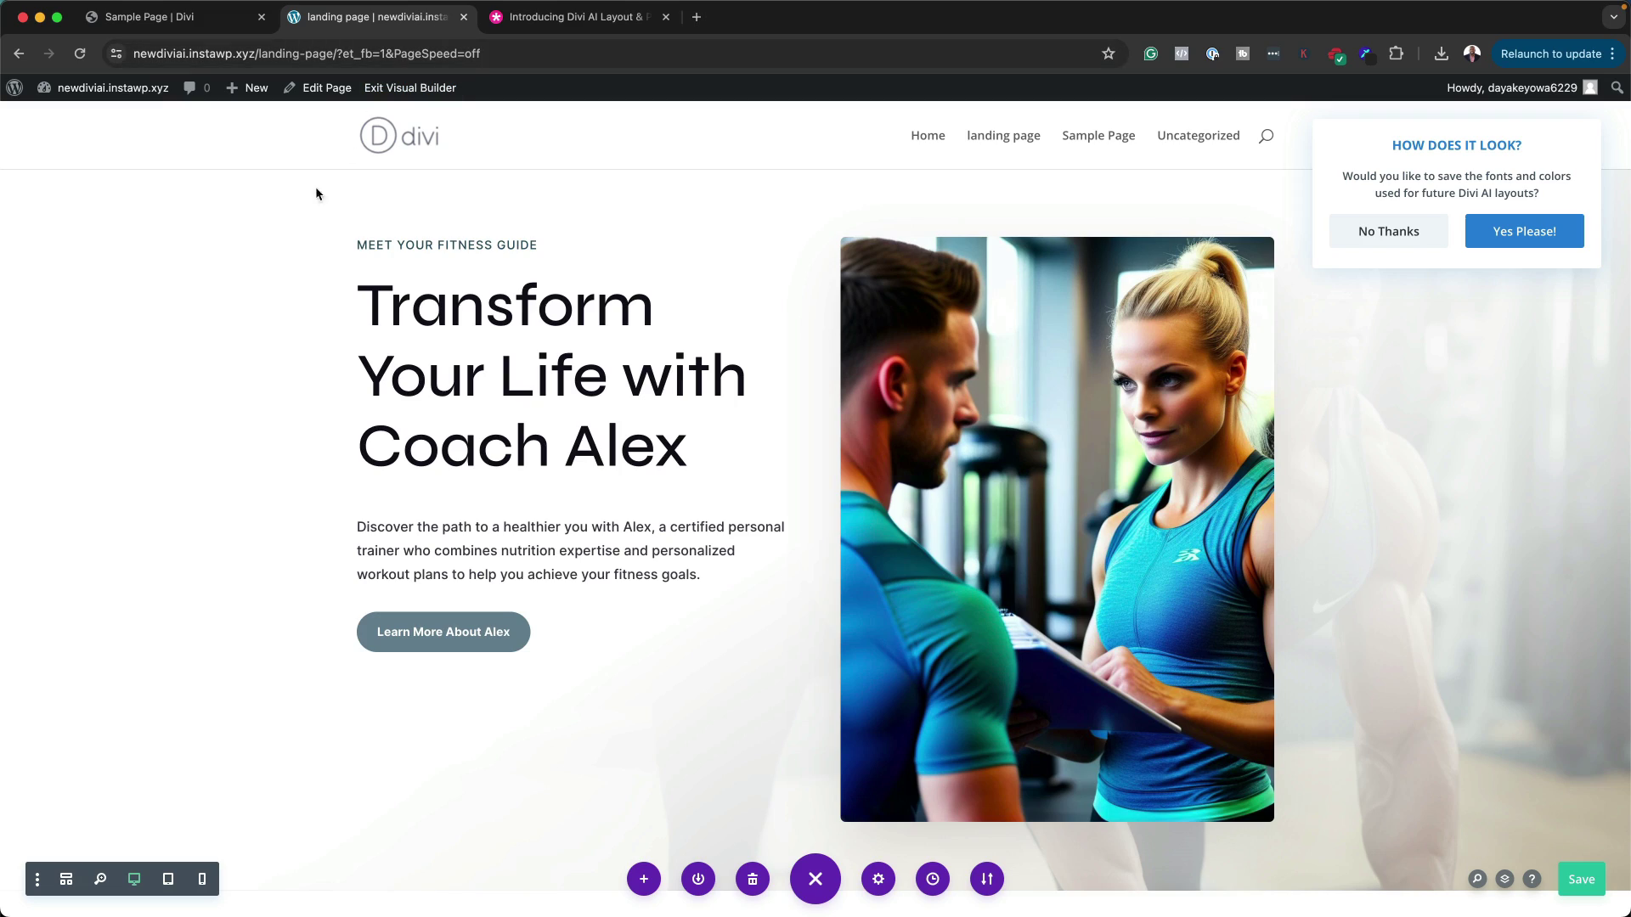
mouse_move(254, 276)
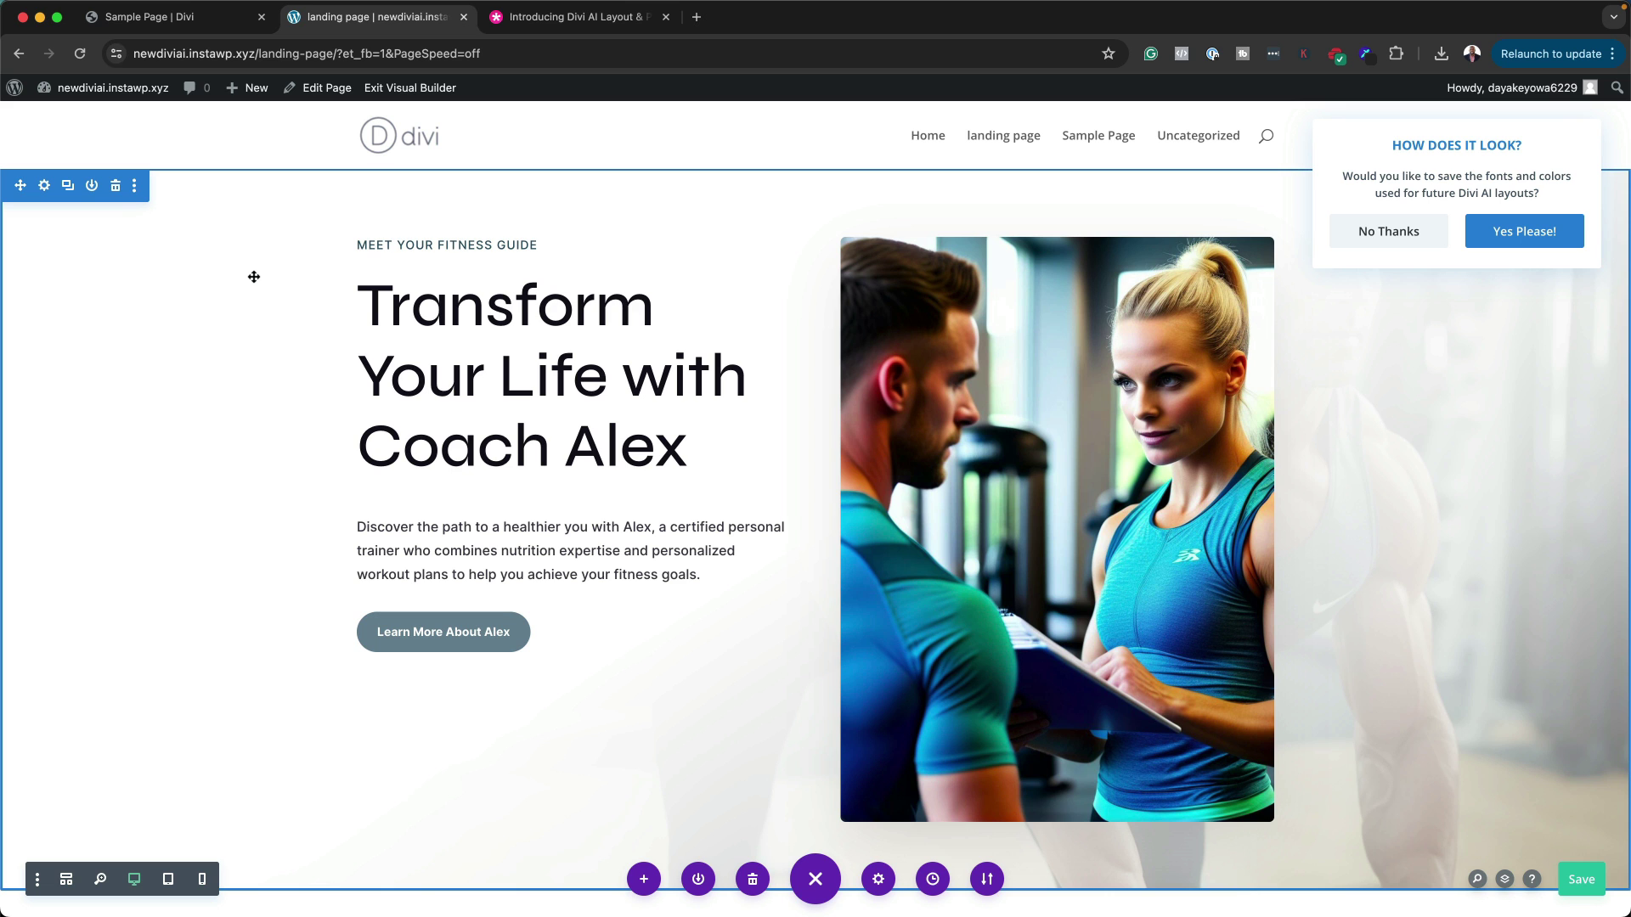
scroll(170, 515, down, 10)
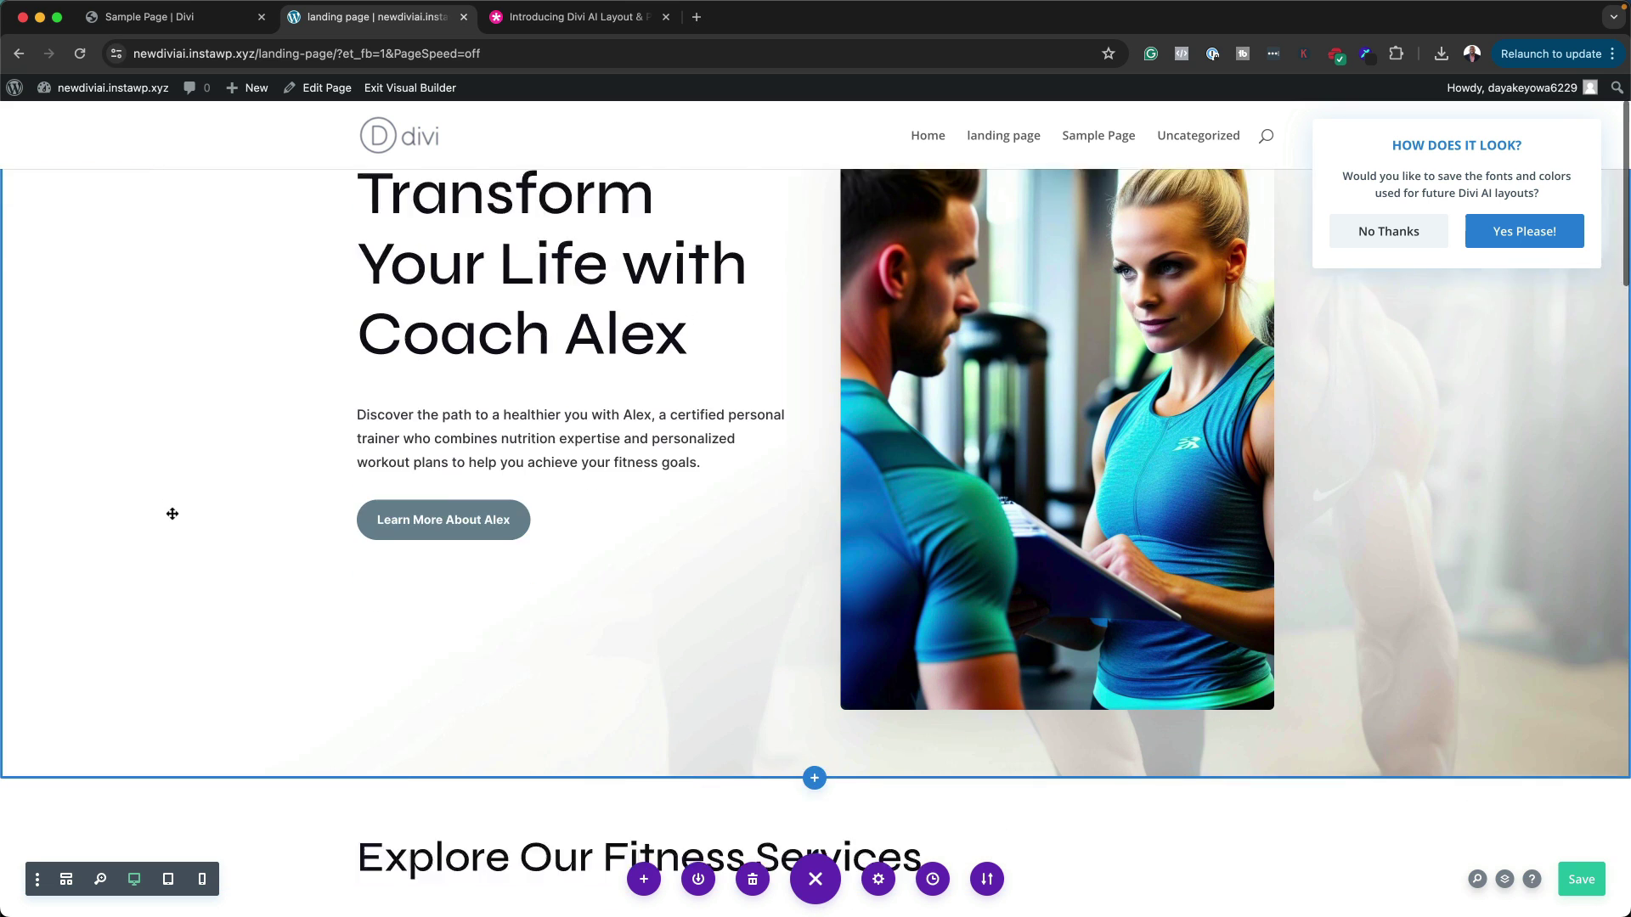
scroll(181, 502, down, 7)
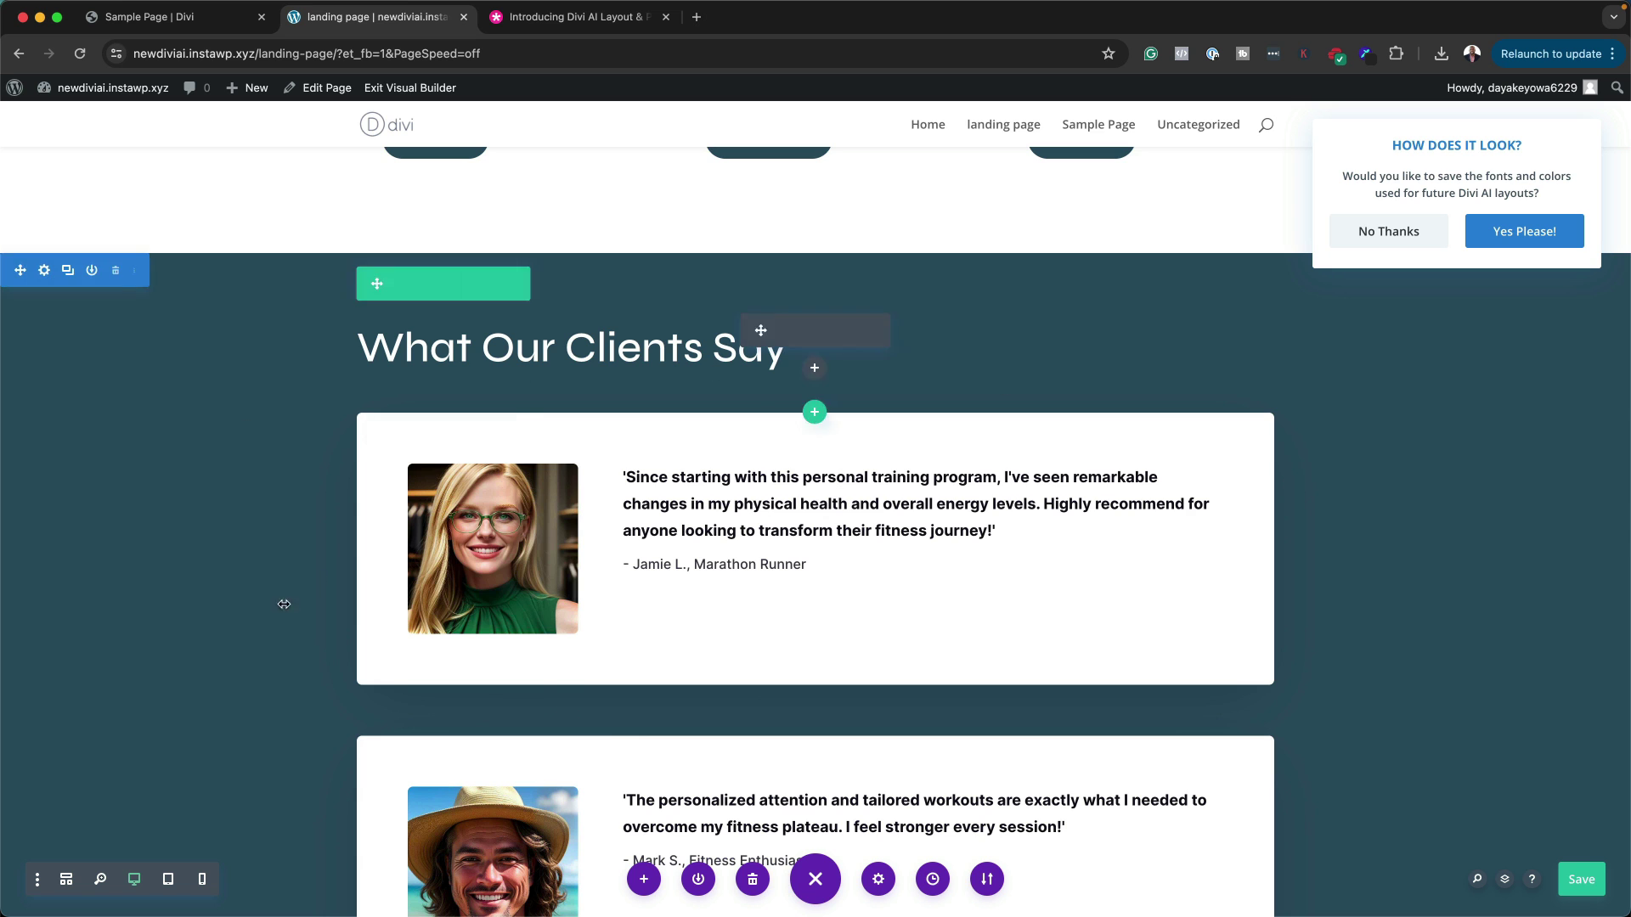
scroll(247, 673, down, 8)
scroll(256, 656, down, 4)
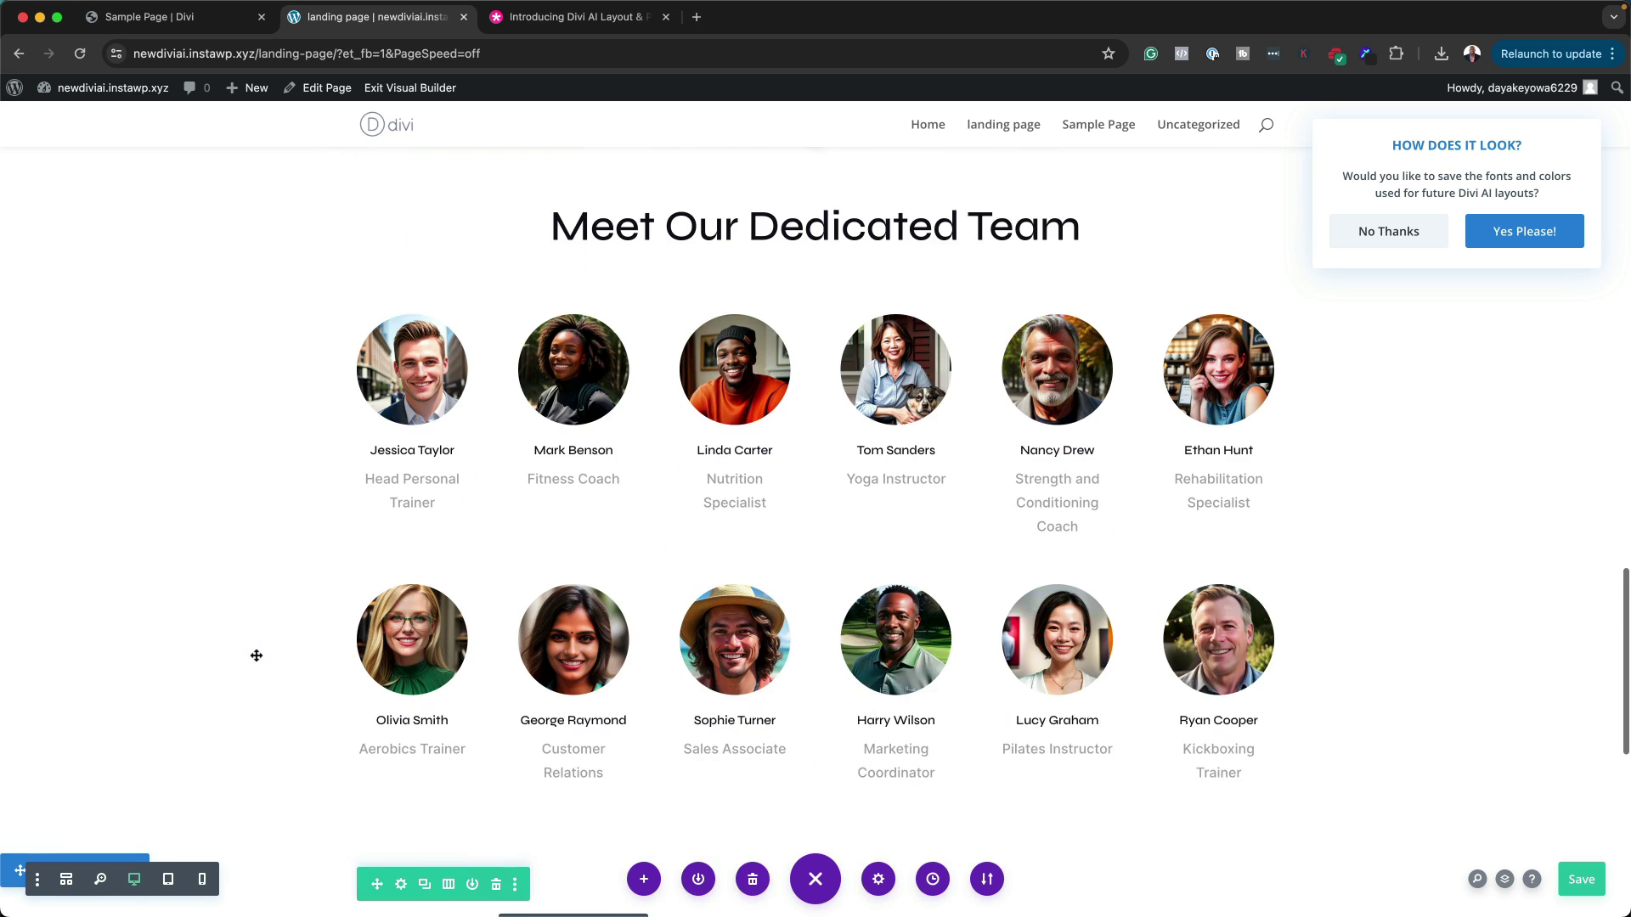
scroll(269, 622, down, 5)
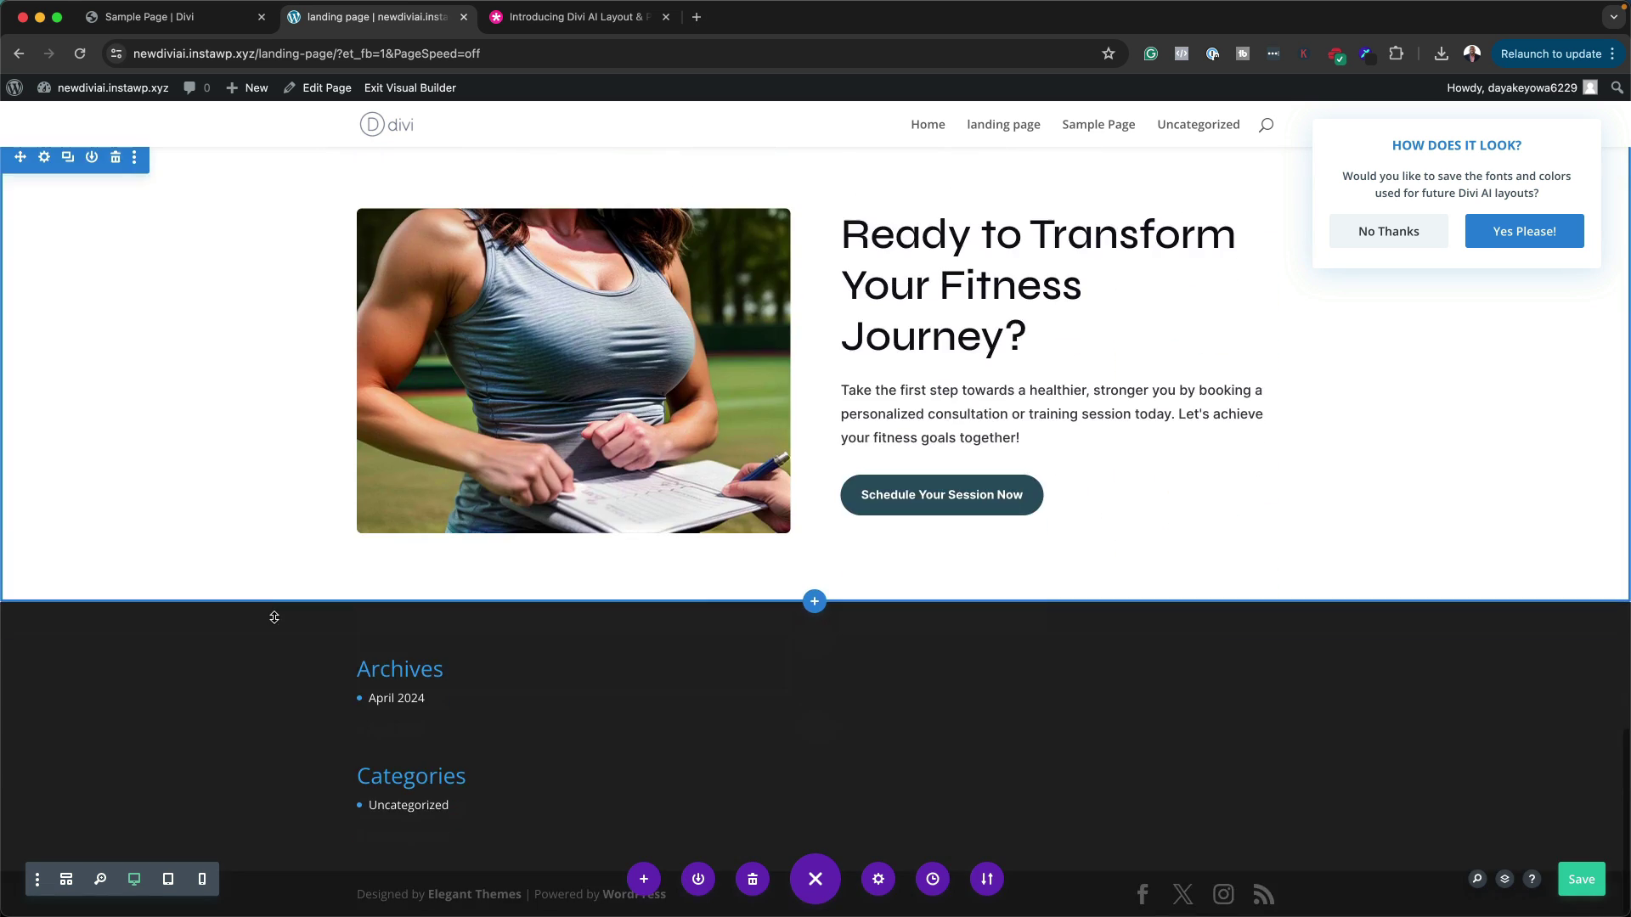
scroll(272, 620, up, 20)
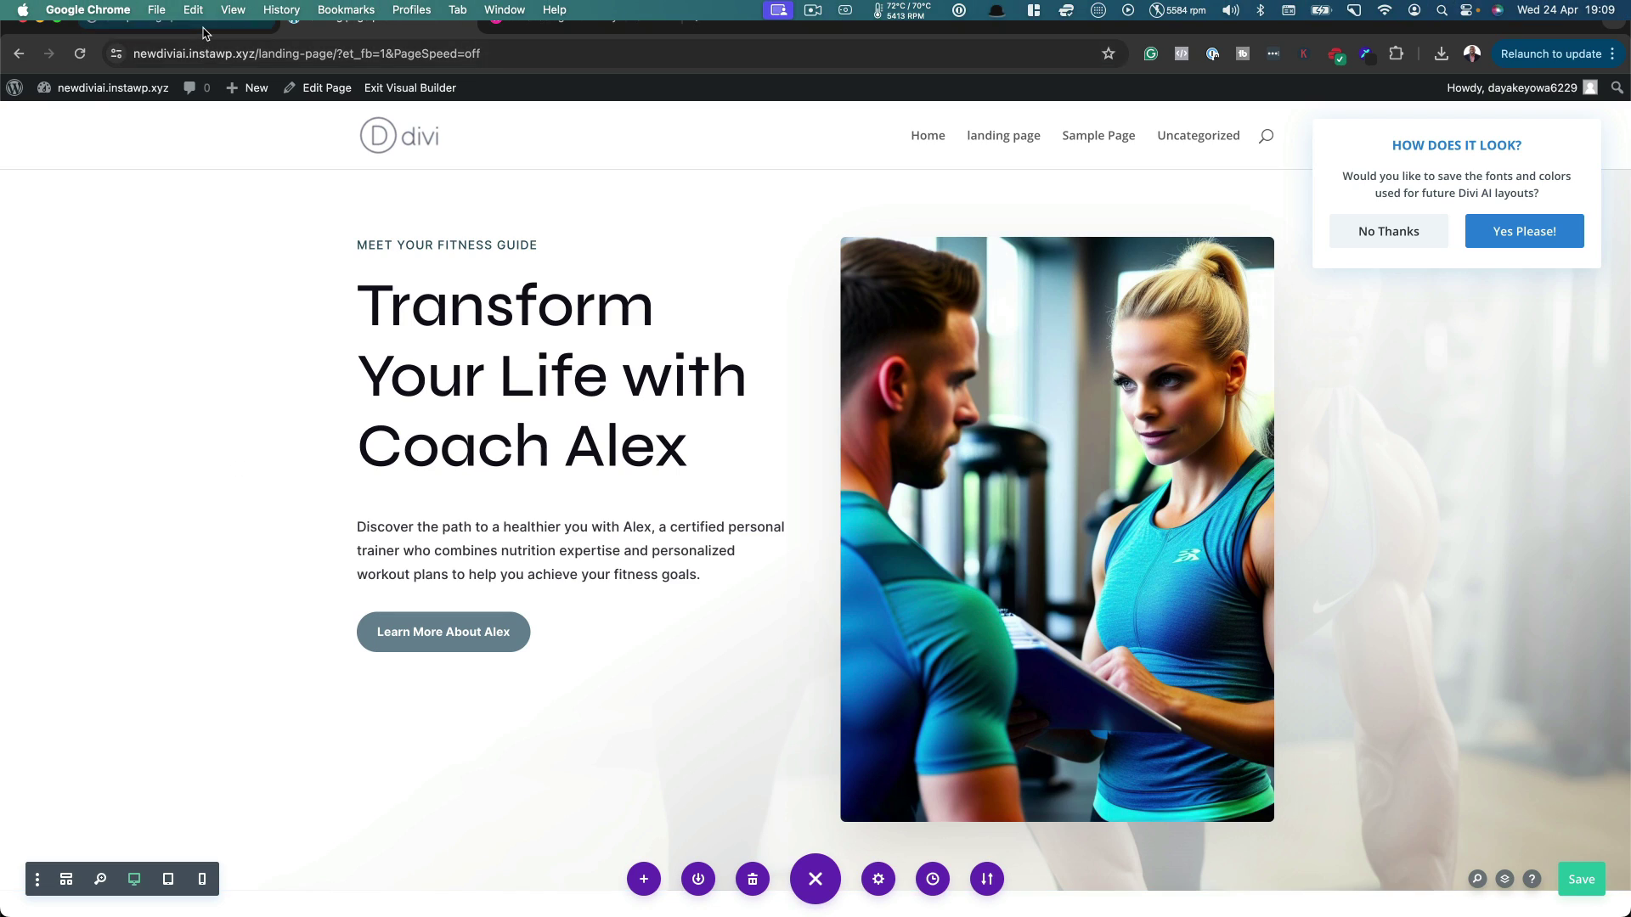
Step: Return to the Sample Page tab and scroll to the testimonials and back
click(203, 32)
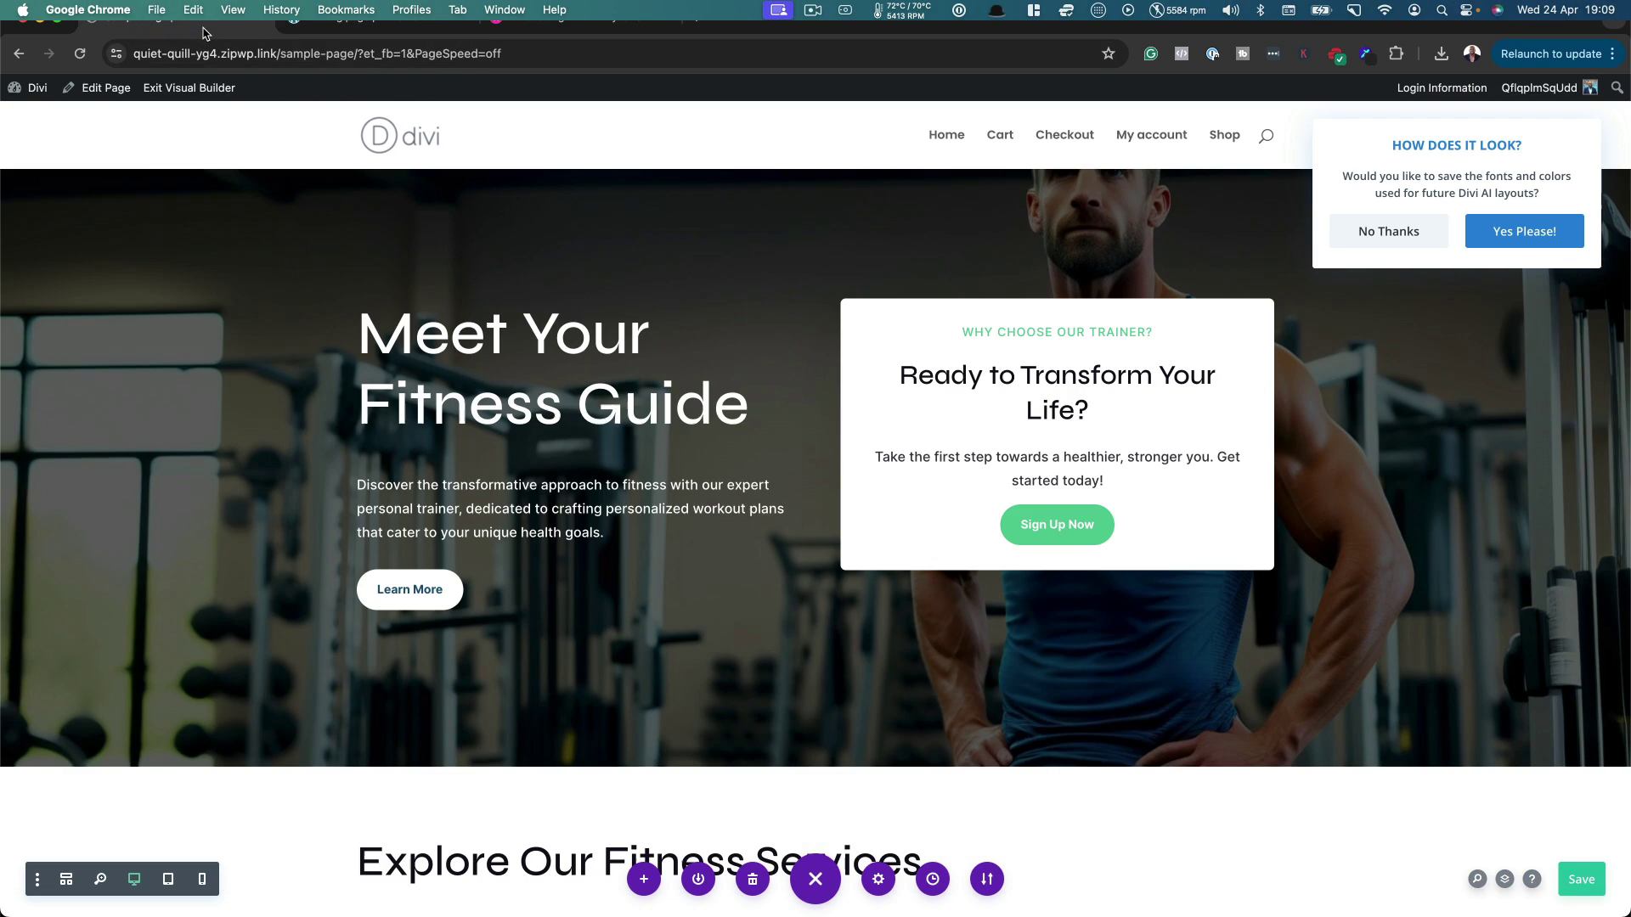
scroll(316, 655, down, 5)
scroll(315, 655, down, 1)
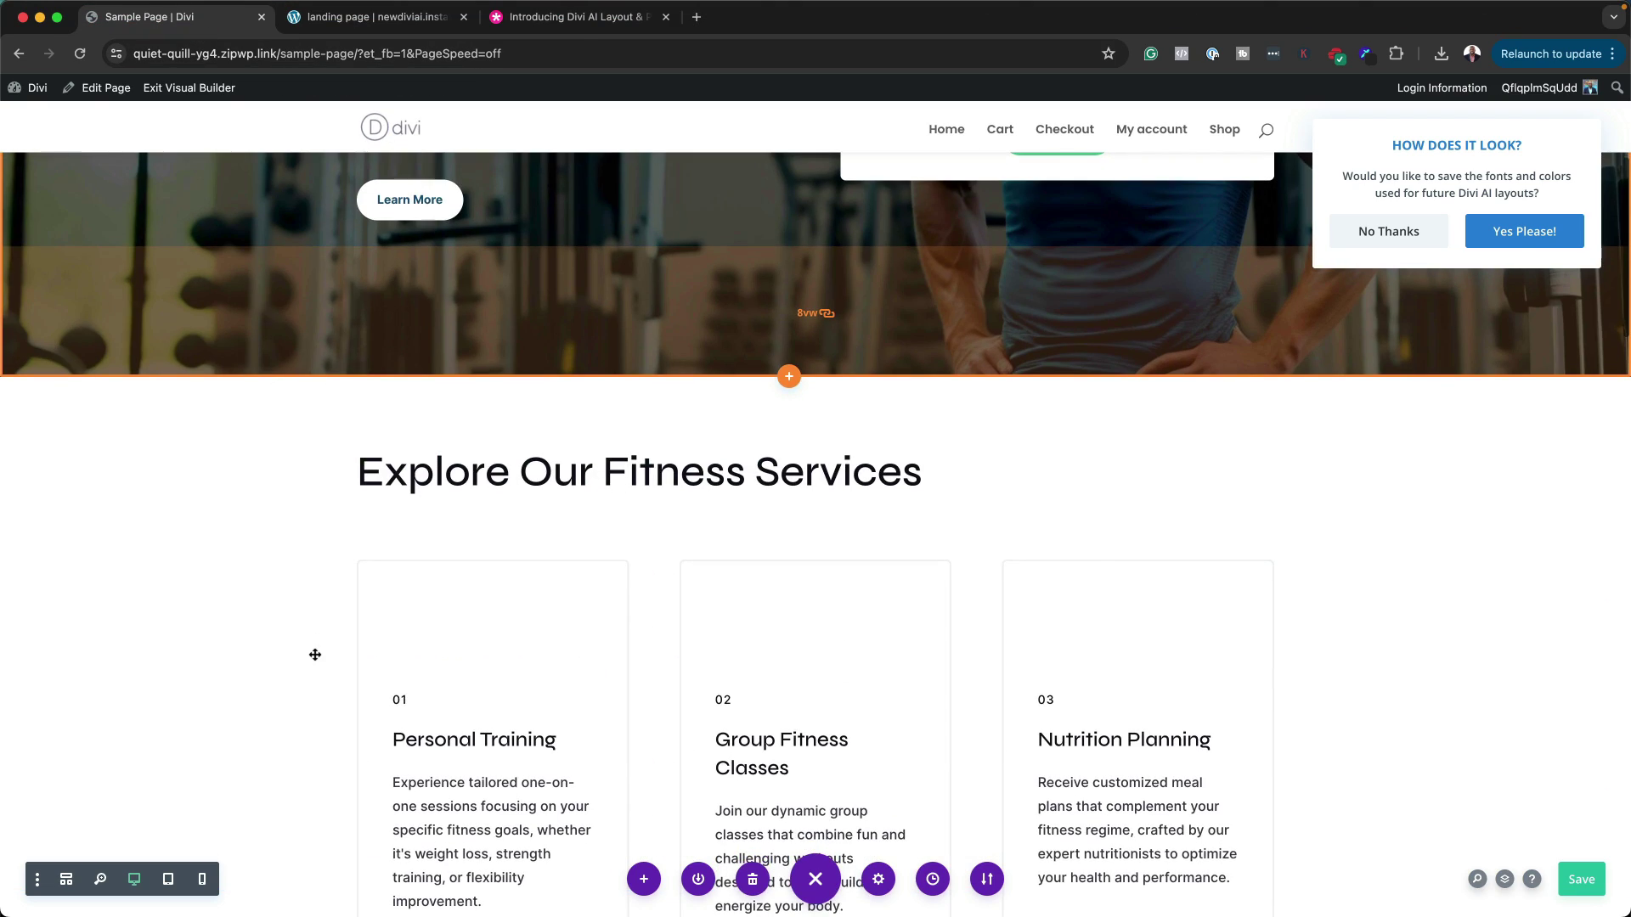
scroll(317, 653, down, 14)
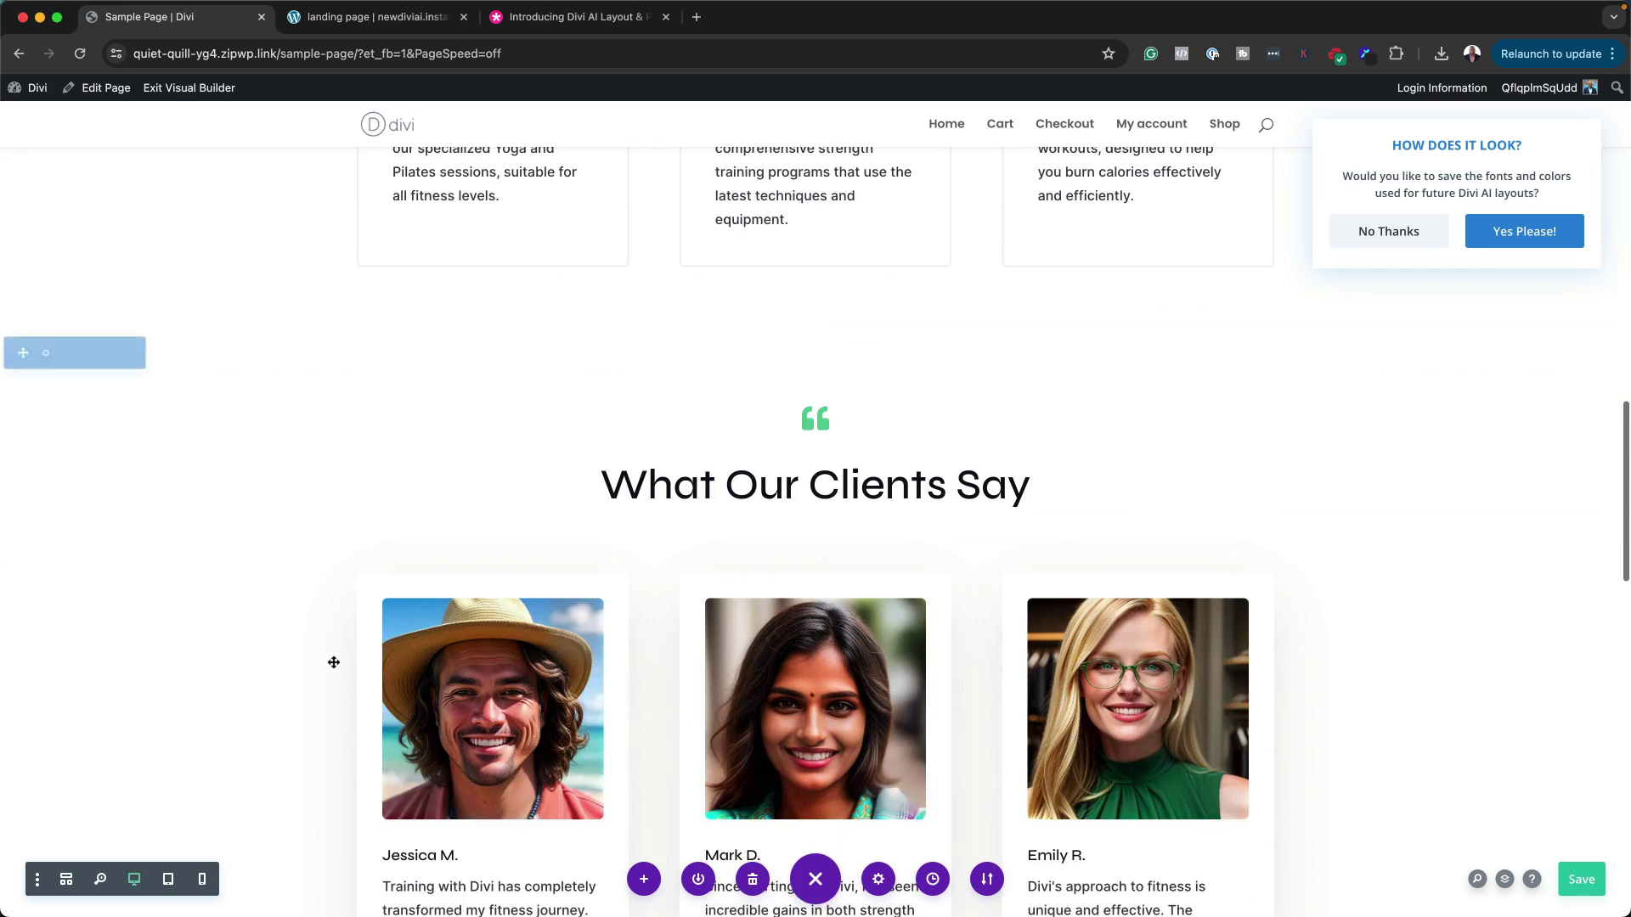
scroll(335, 662, up, 10)
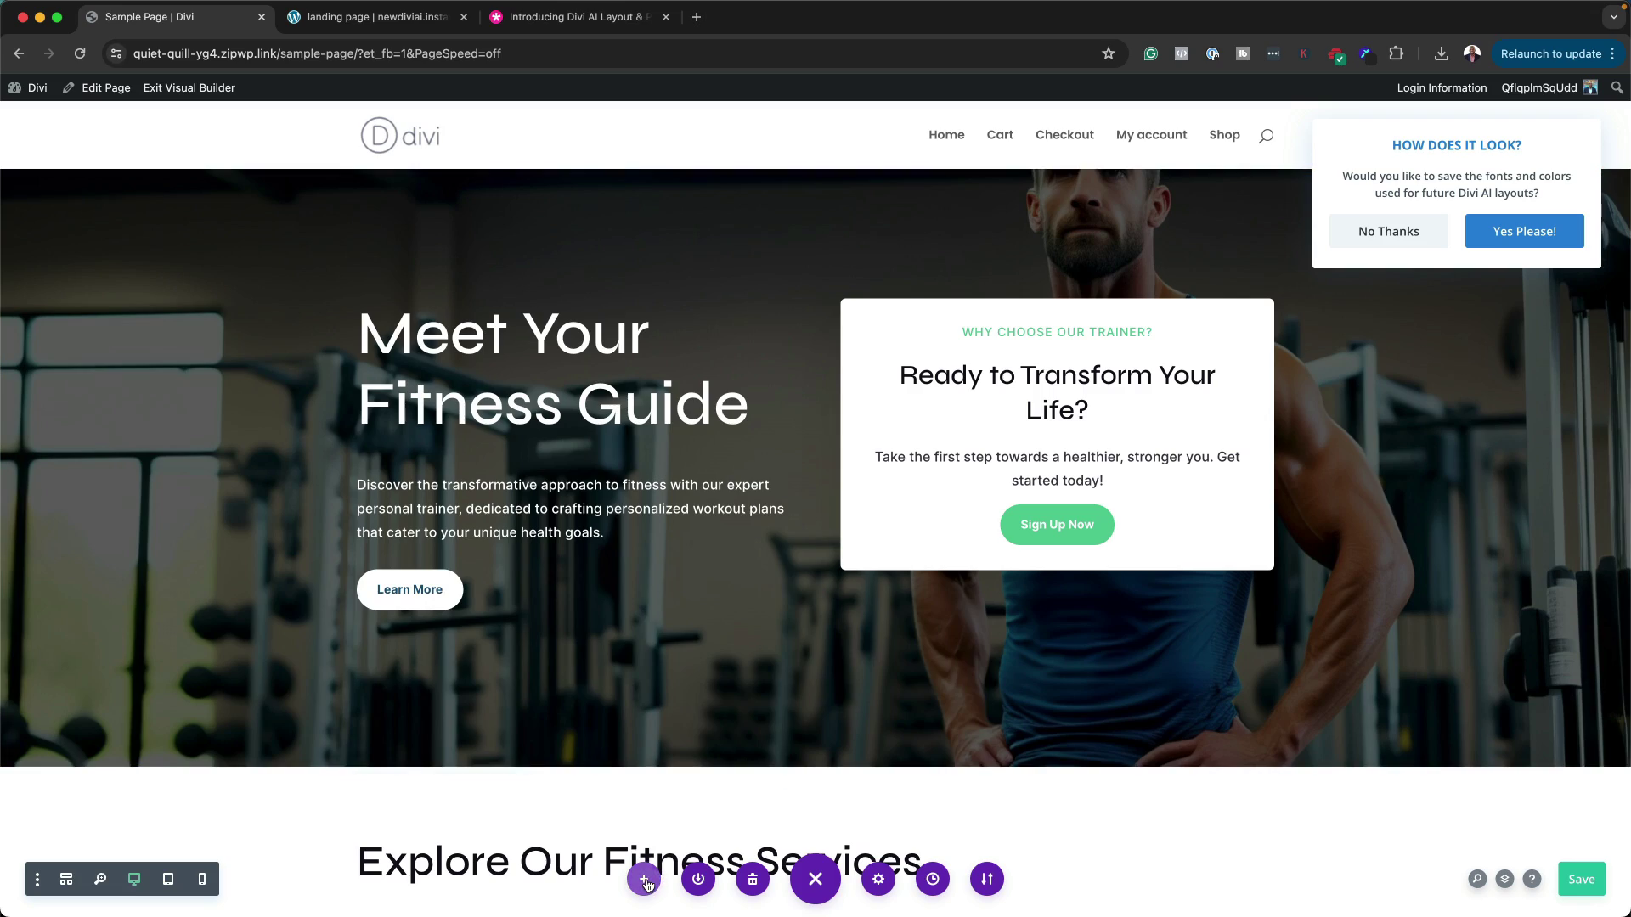
Step: Generate an AI layout from the description 'create a layout for a personal trainer'
click(644, 880)
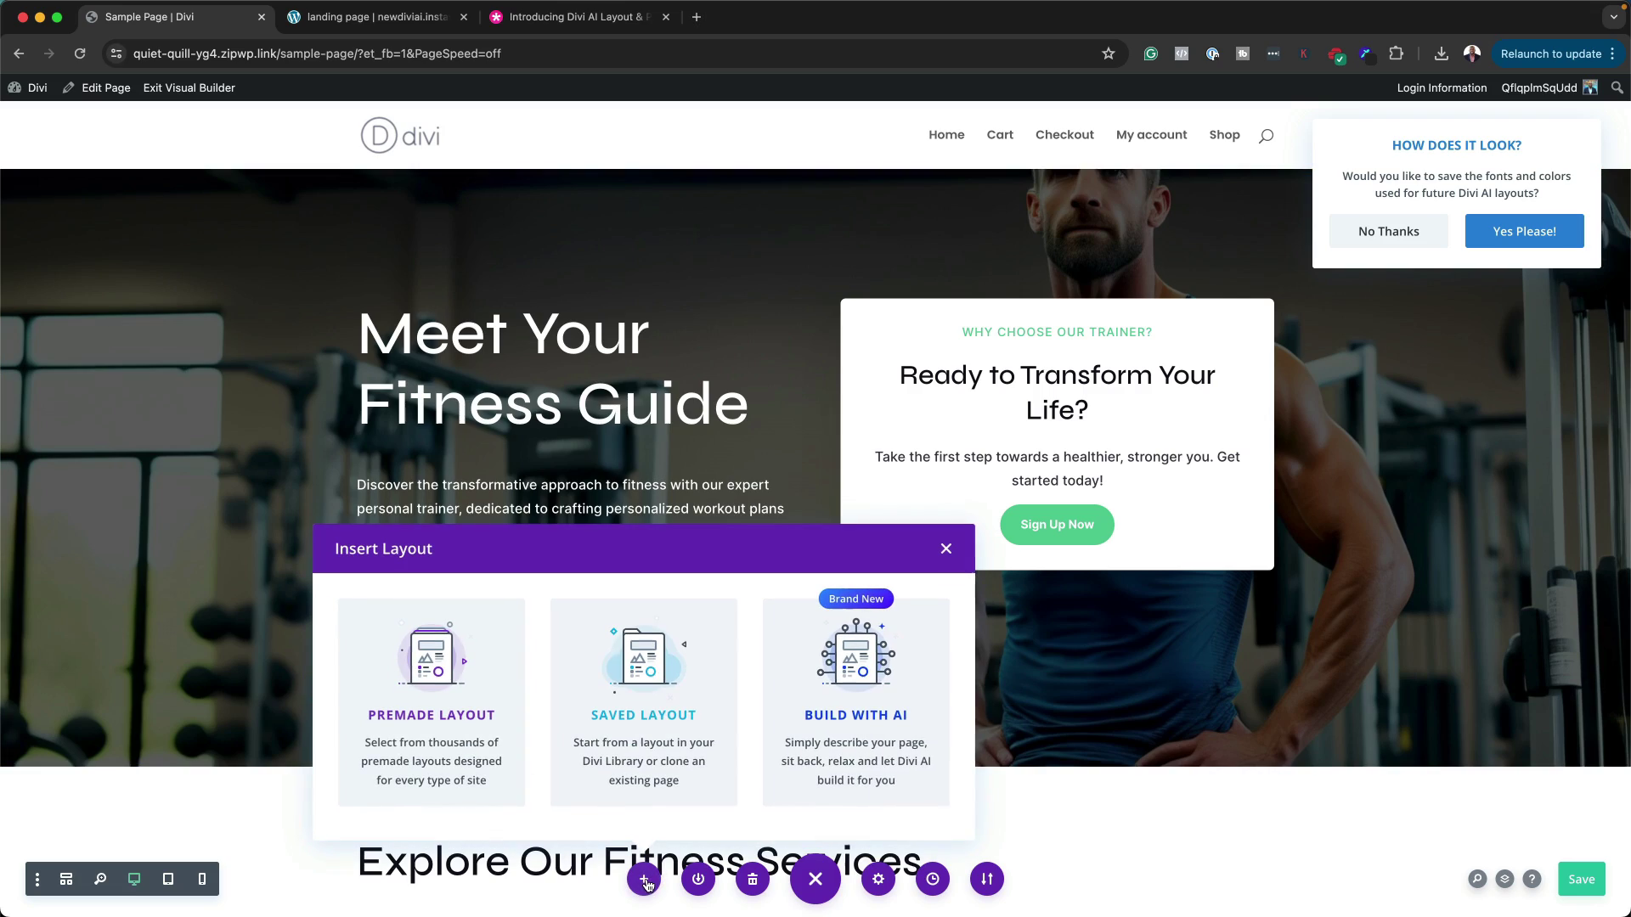
click(879, 697)
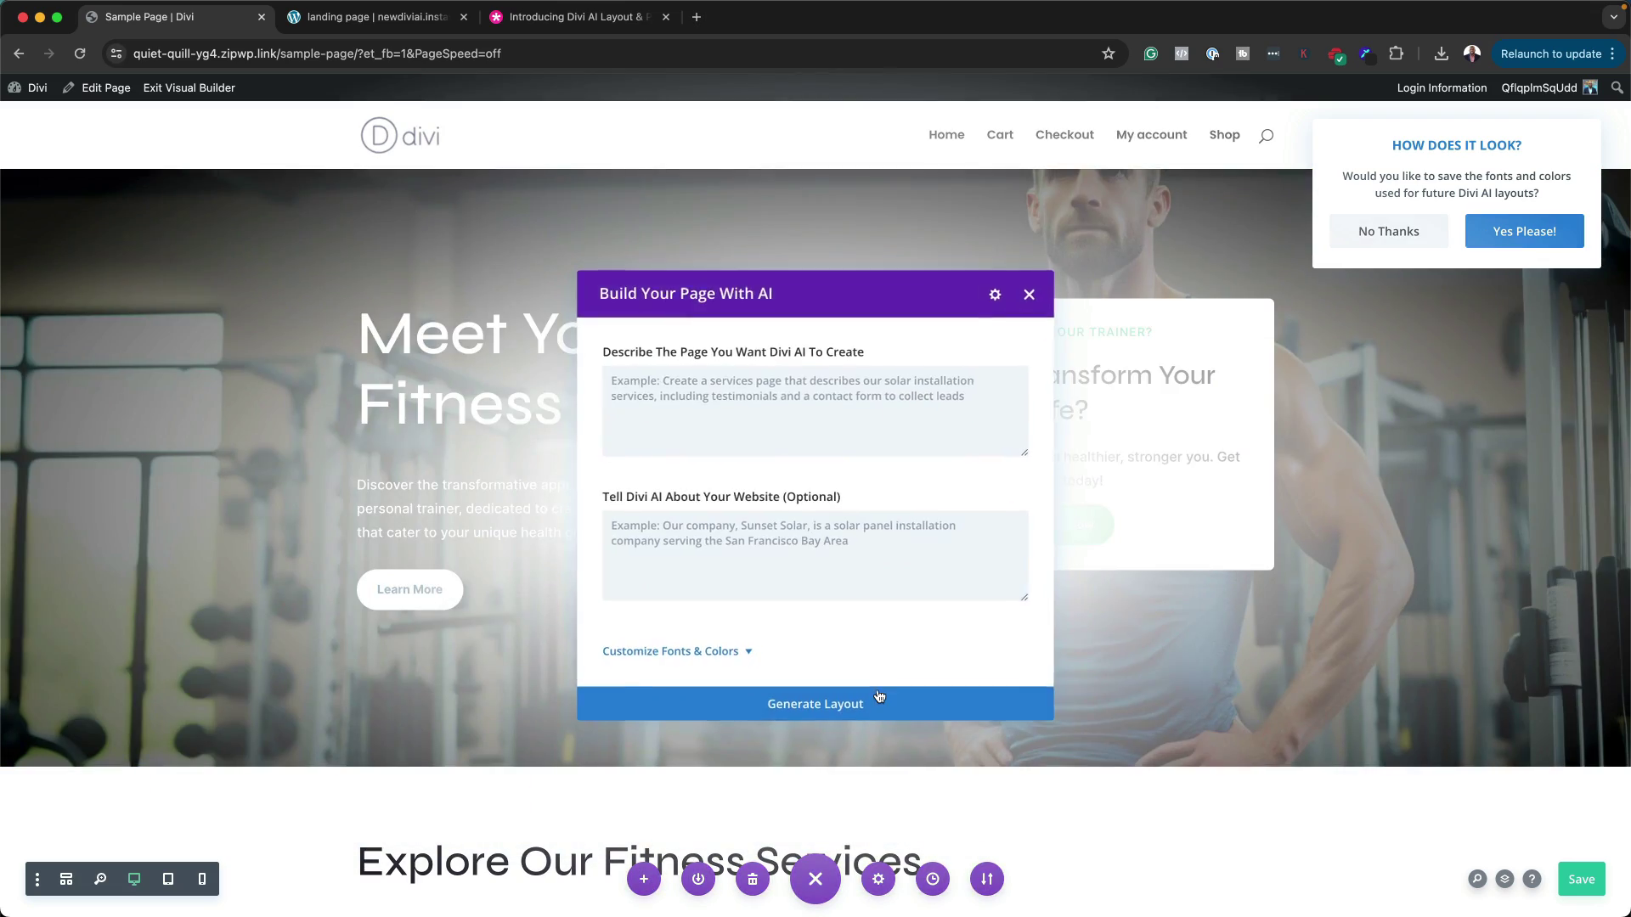
click(696, 389)
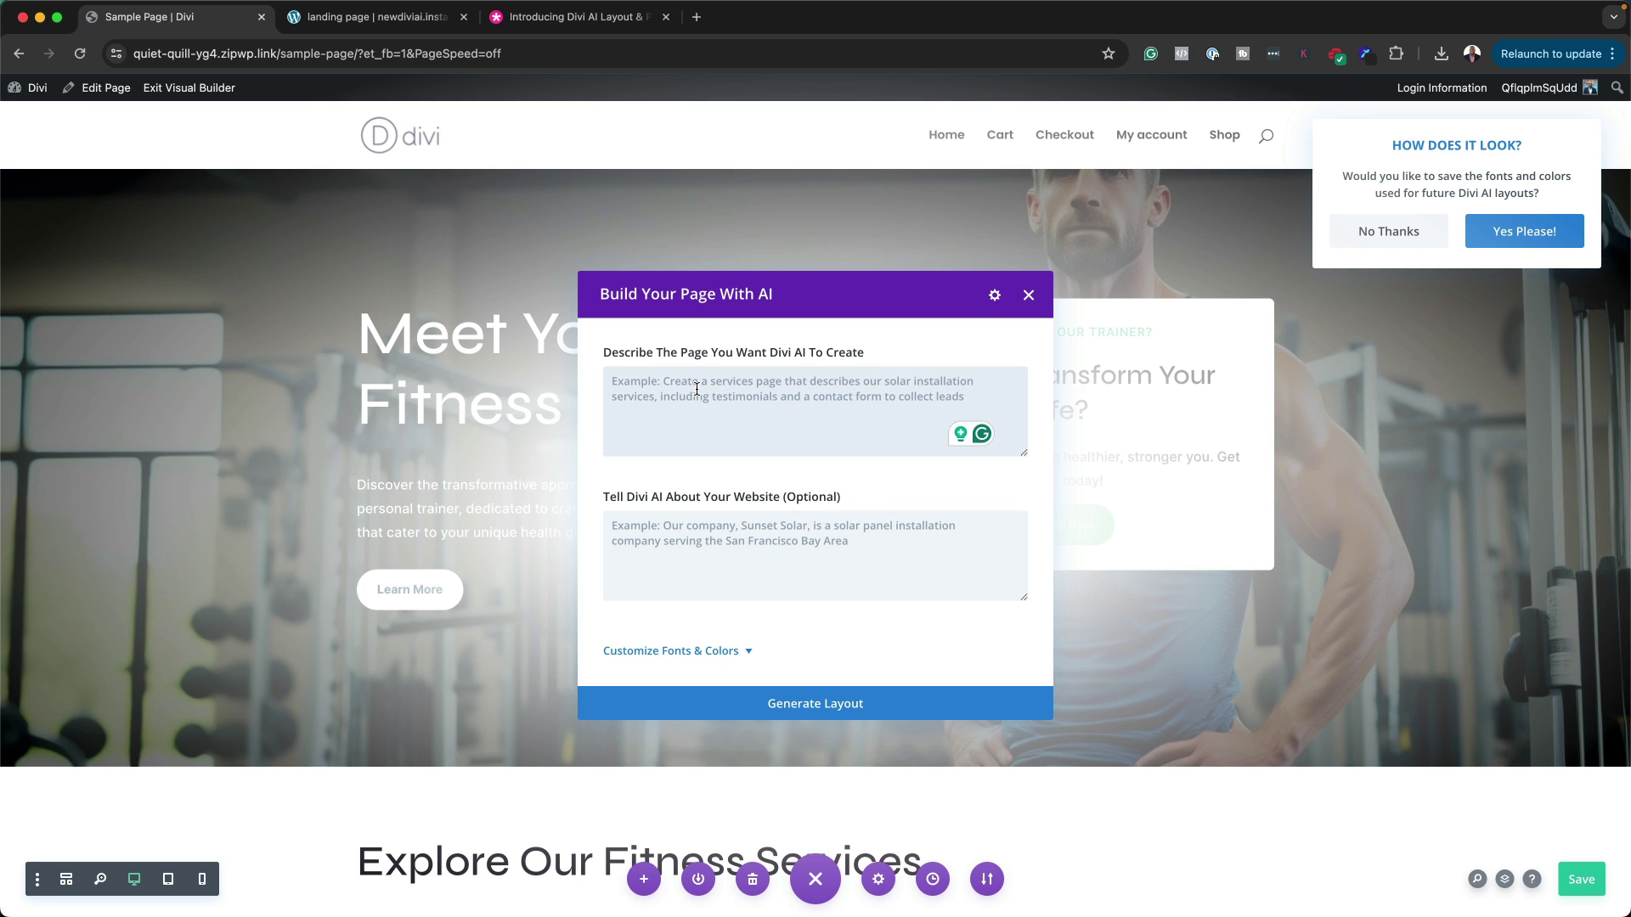
text(create a layout for a personal trai)
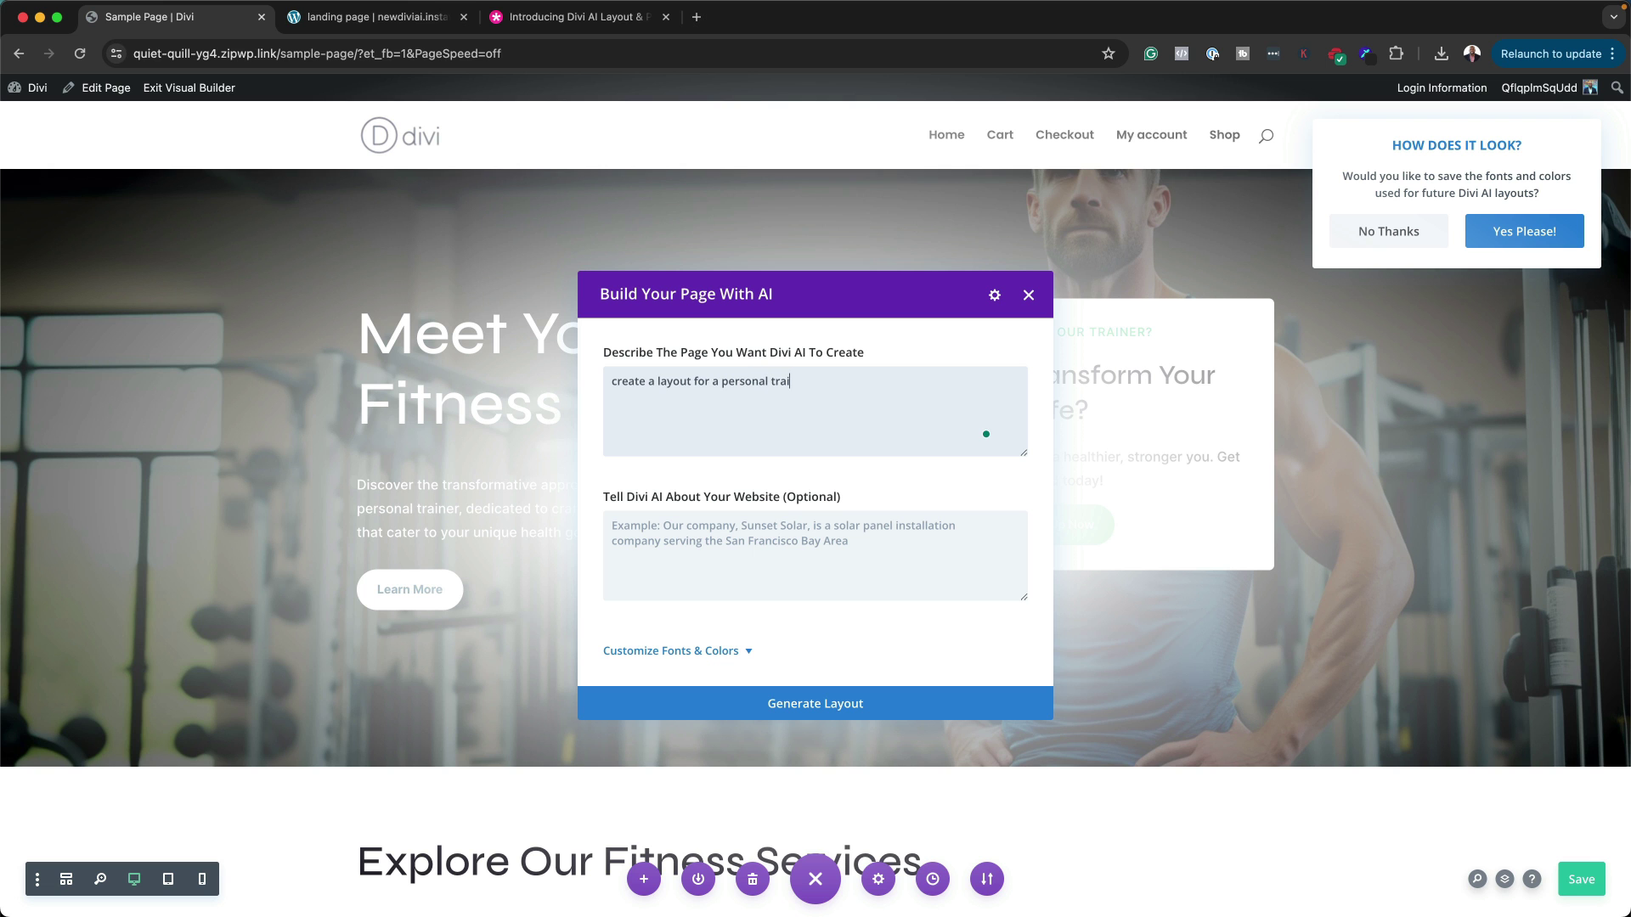
text(ner)
click(863, 705)
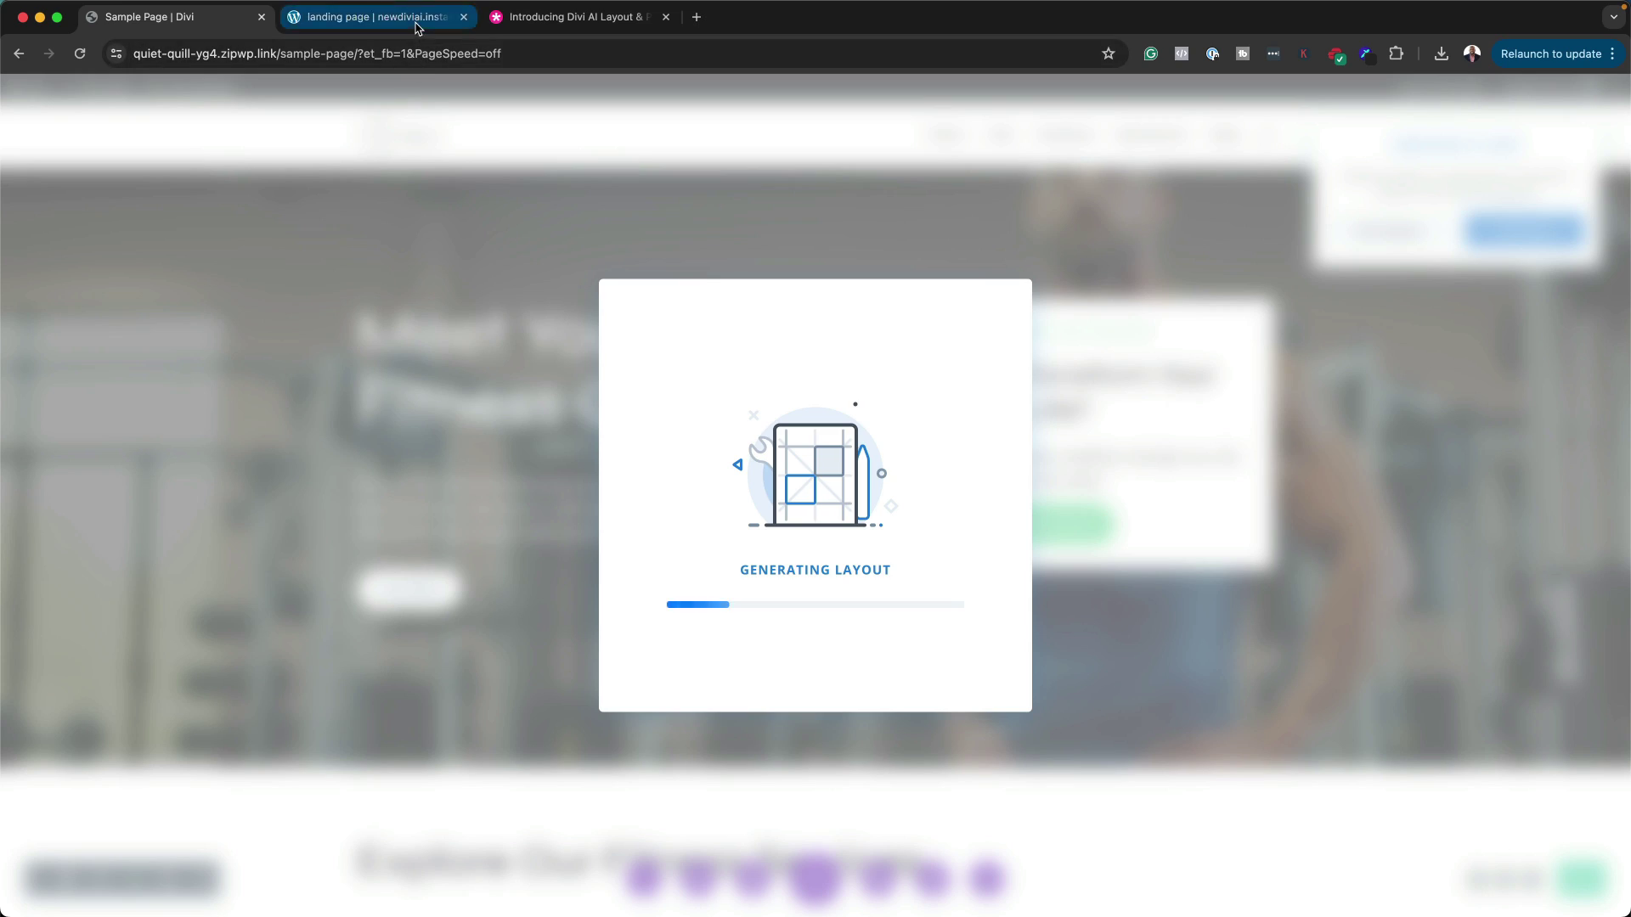
Step: On the landing page, clear the entire Coach Alex layout and bring up Insert Layout
click(416, 26)
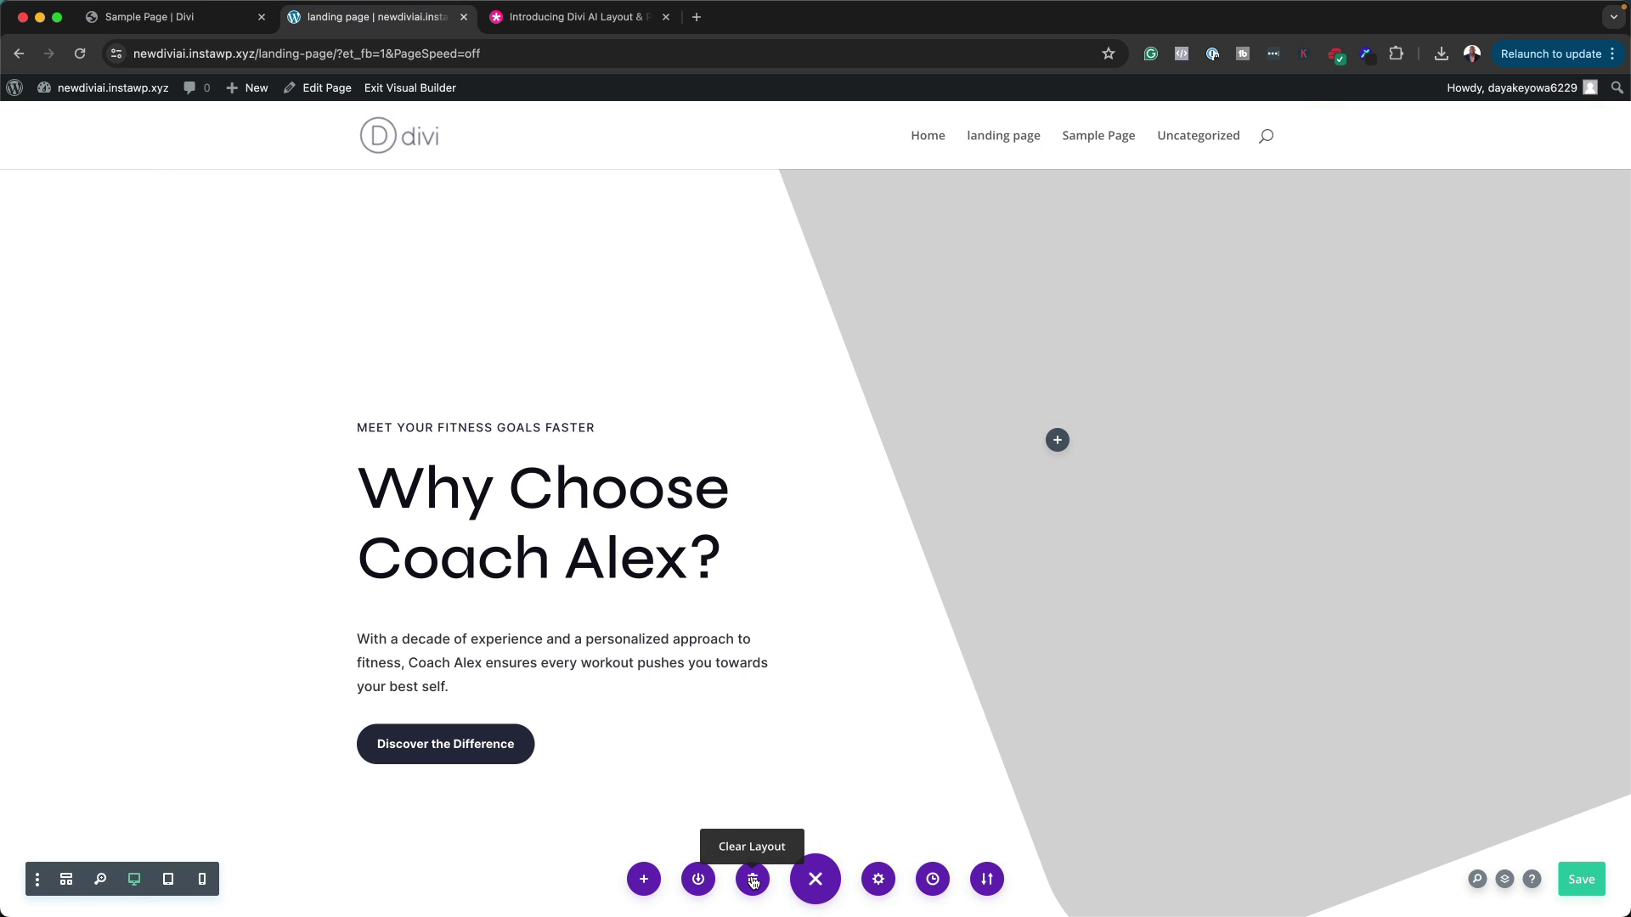
click(752, 879)
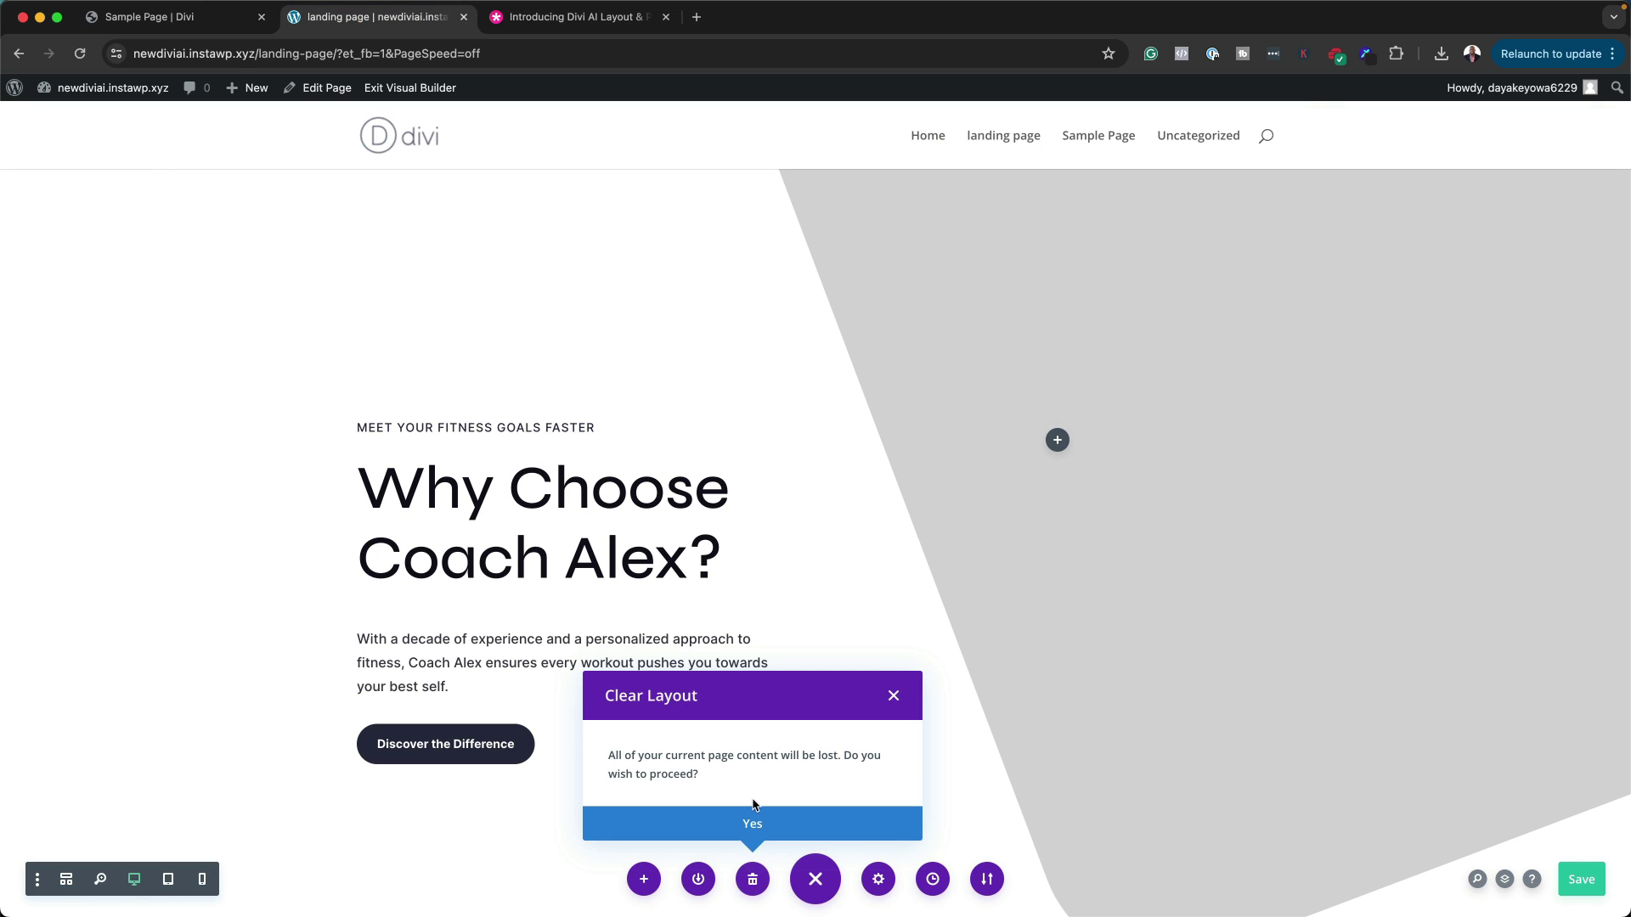
click(751, 821)
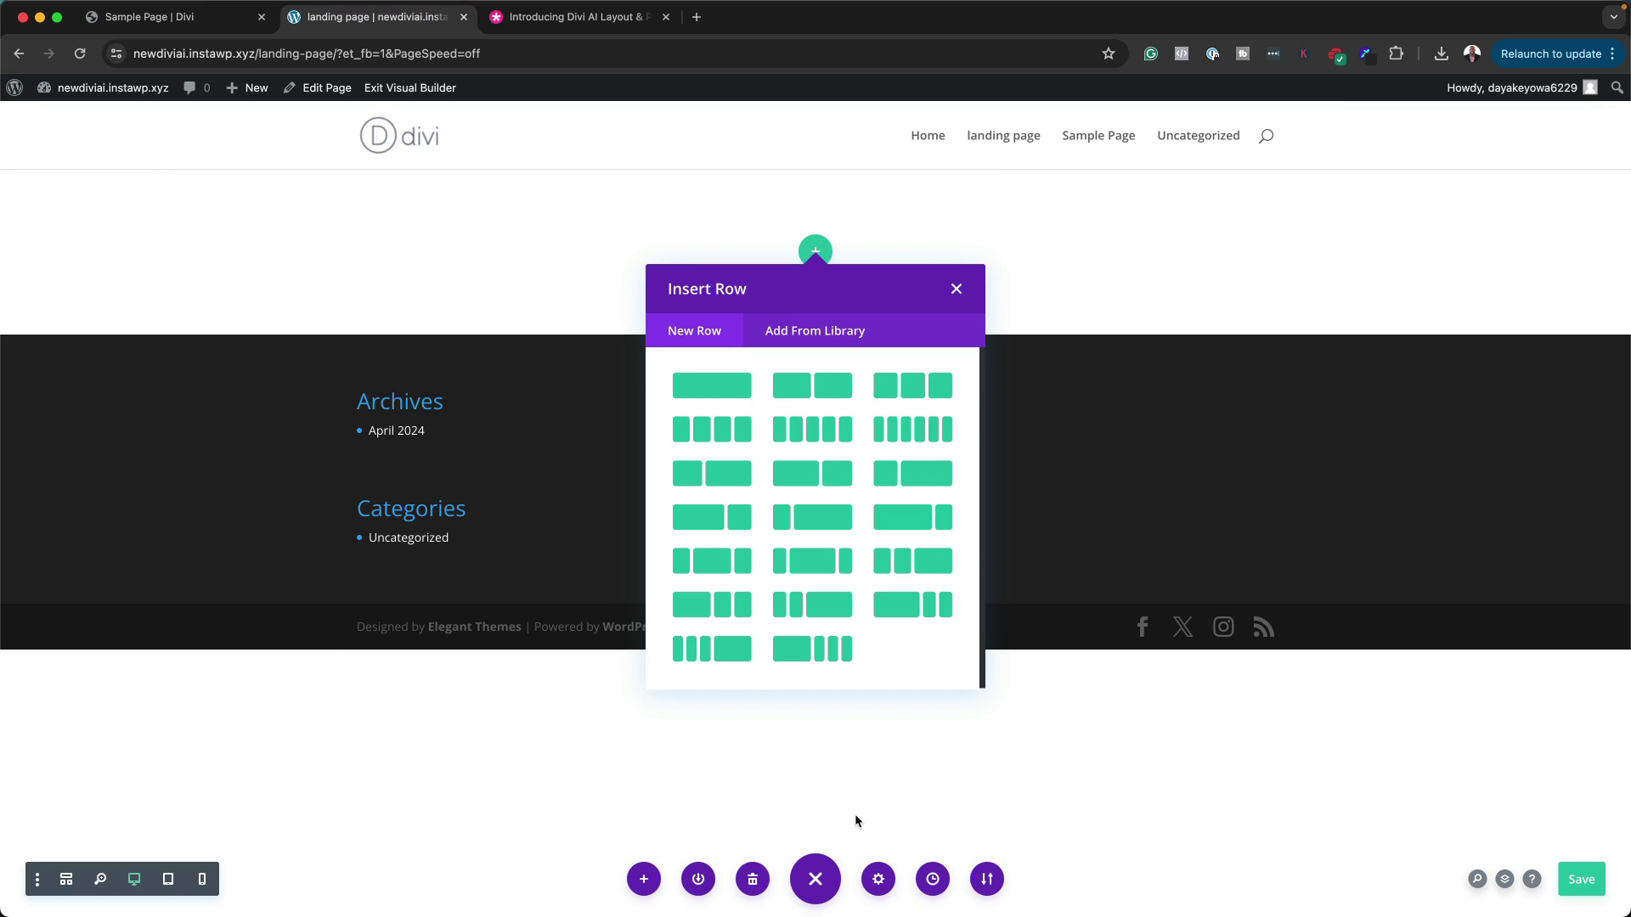
click(644, 880)
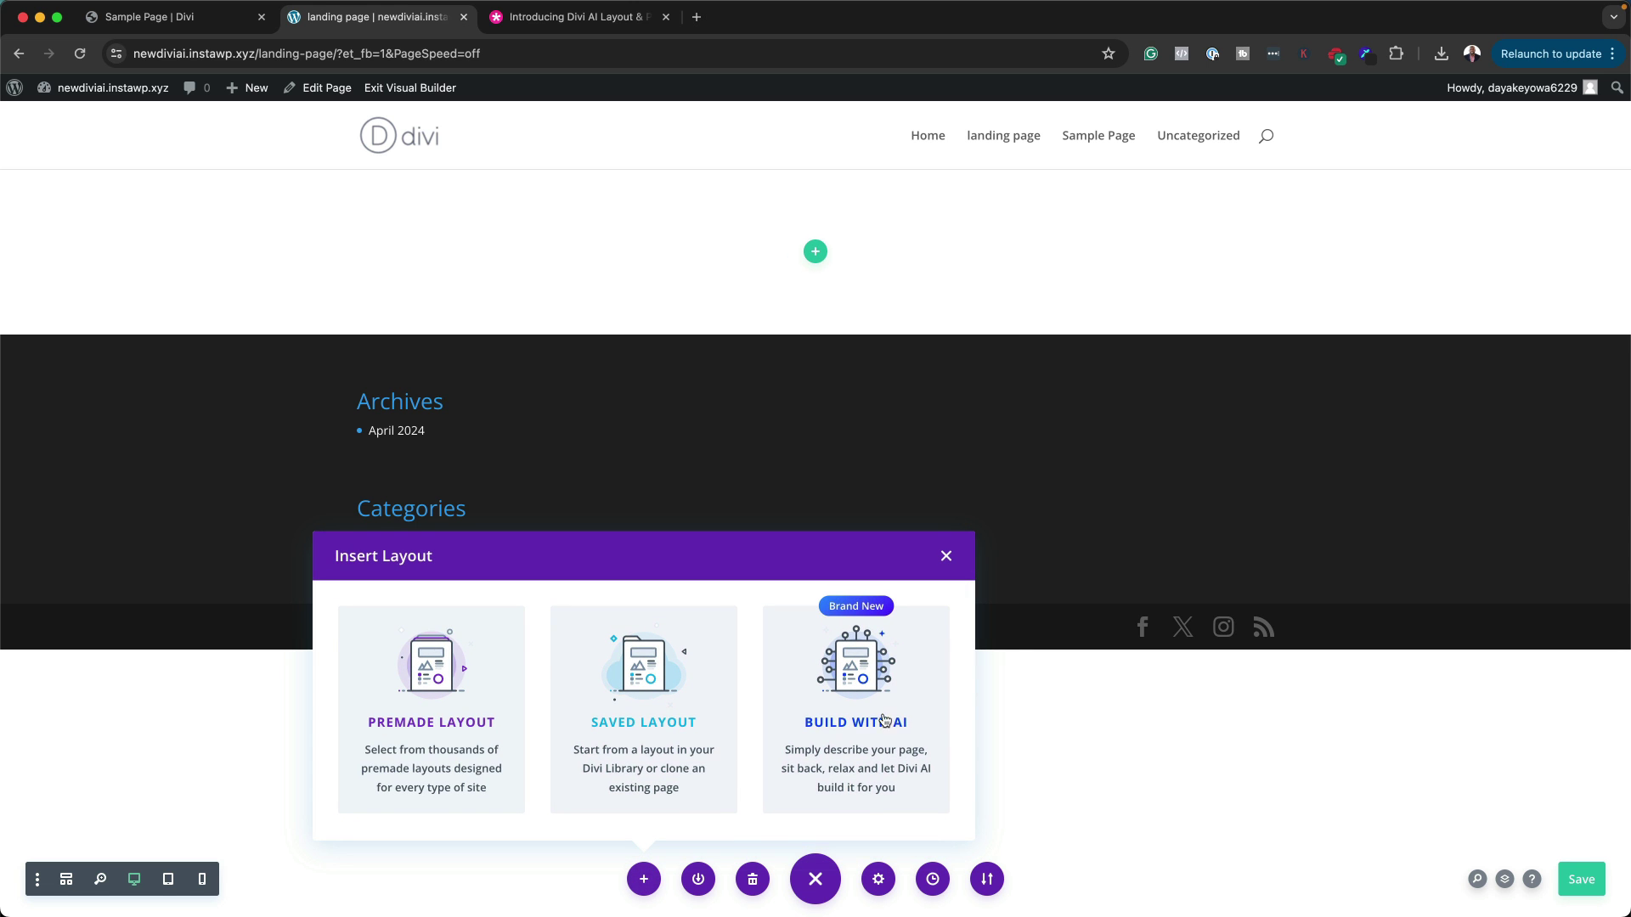
Step: Choose Build With AI for the cleared landing page
click(914, 686)
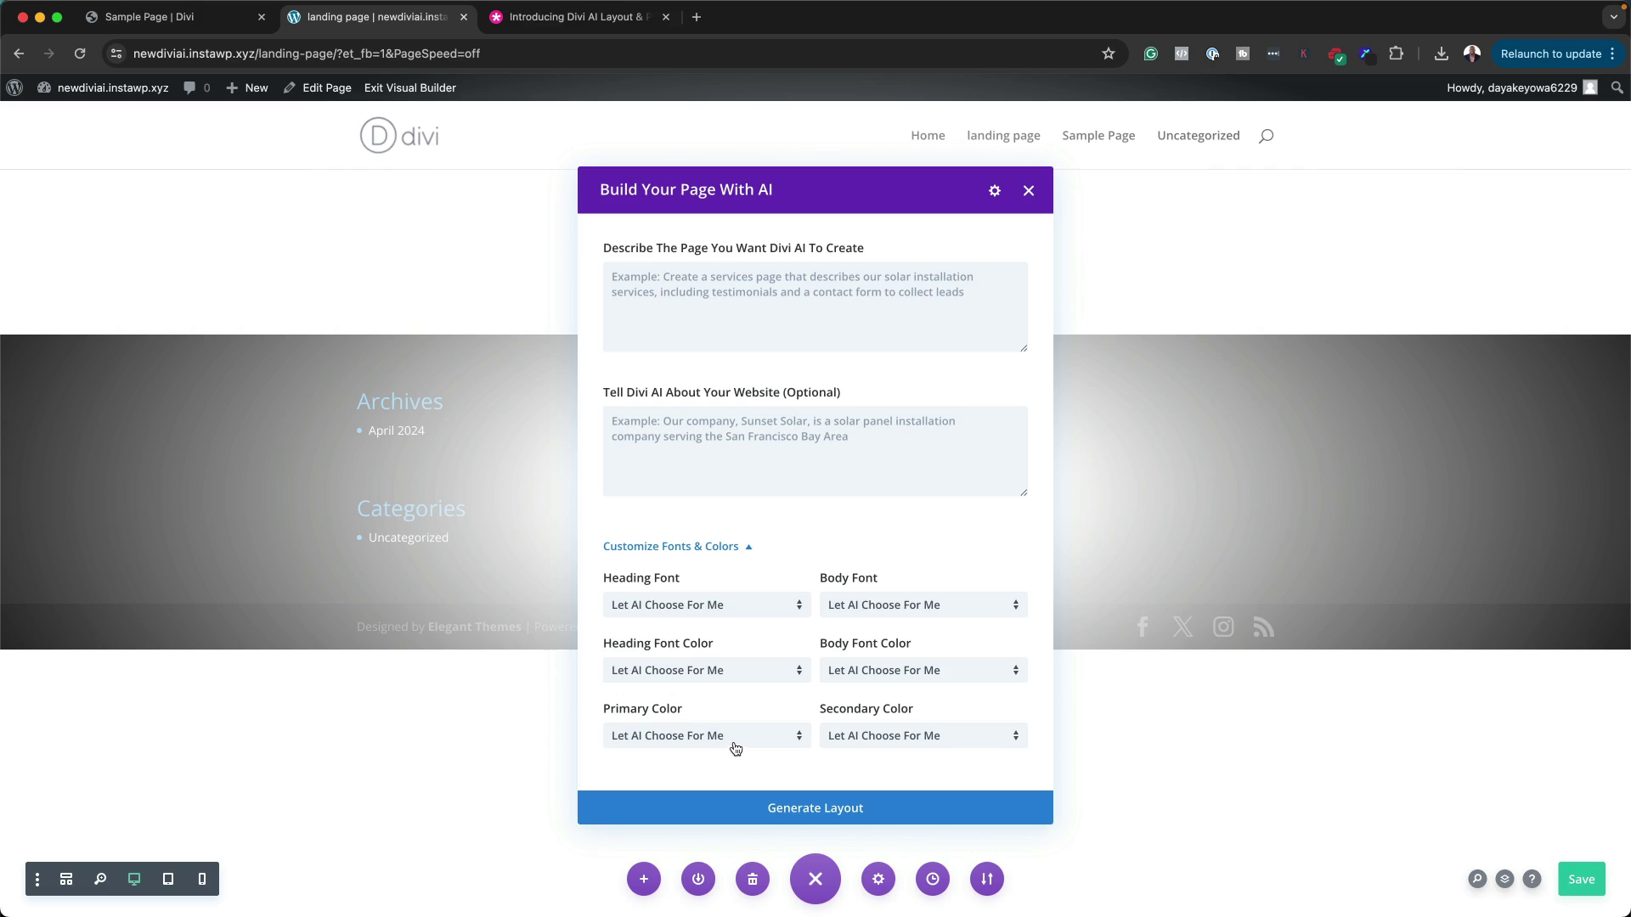
Step: Set the AI layout's Primary Color to a custom grey
click(736, 747)
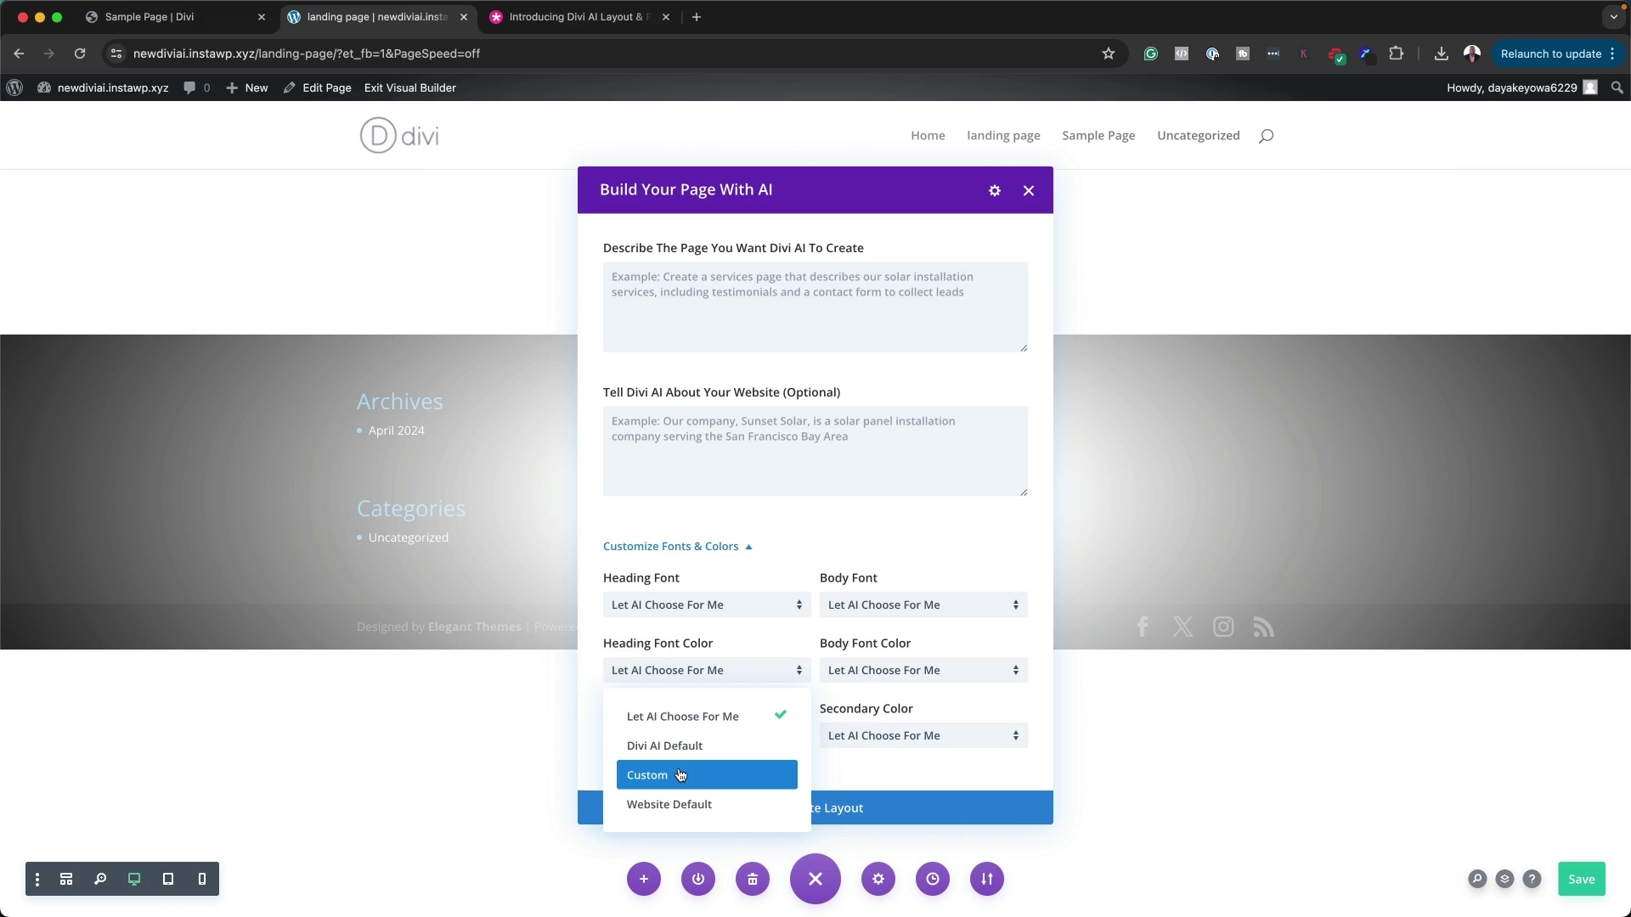
click(680, 775)
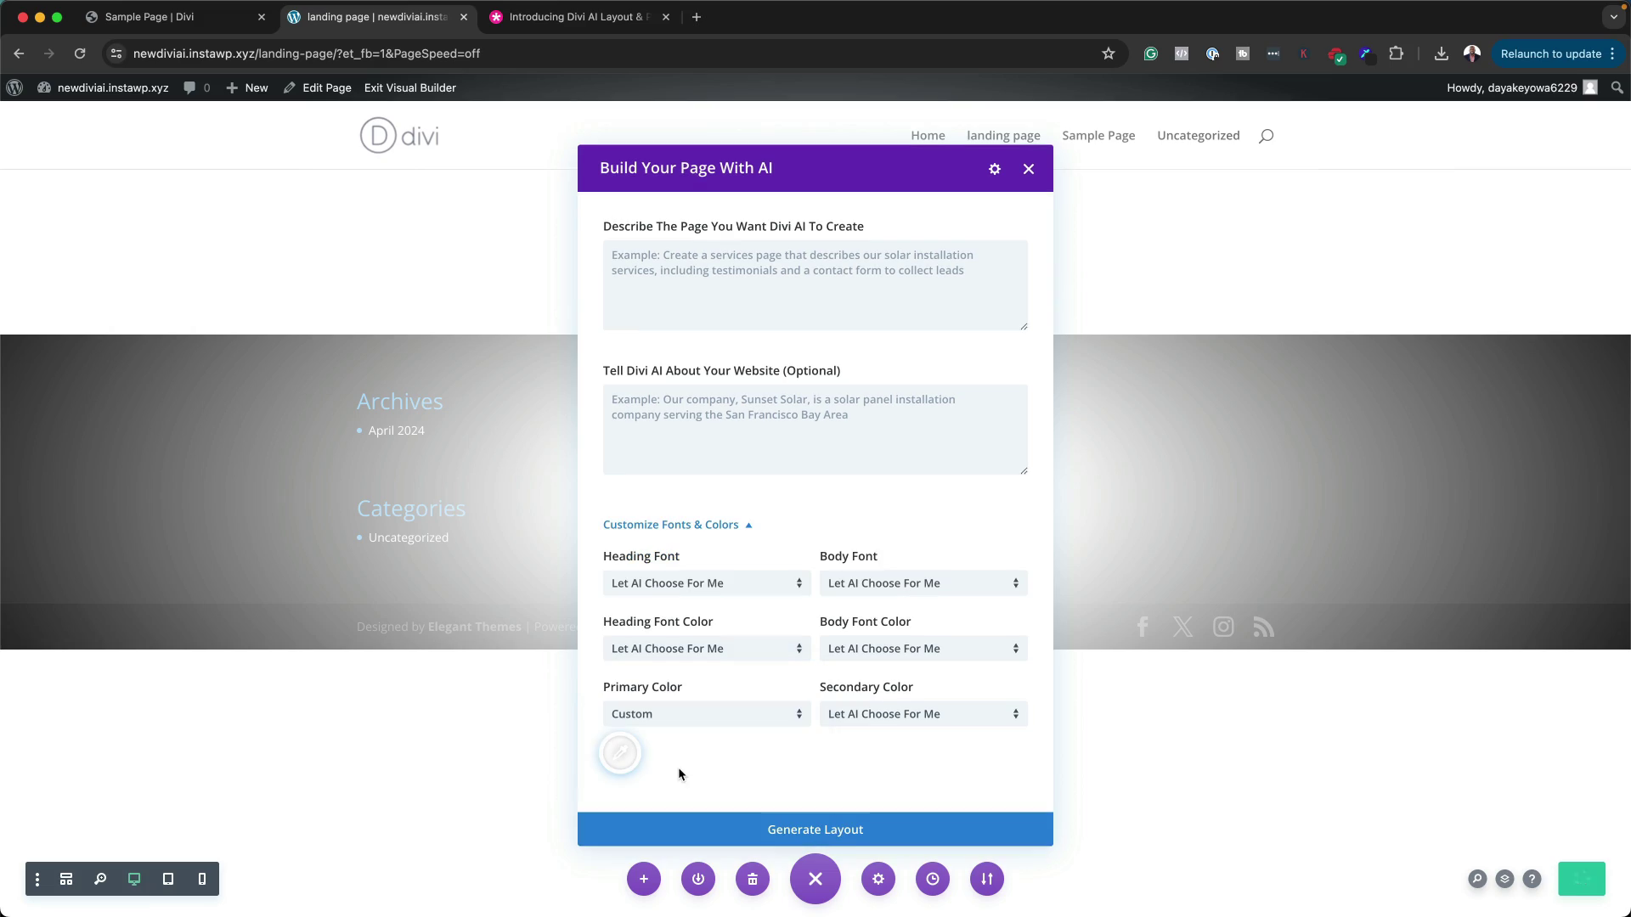
click(629, 759)
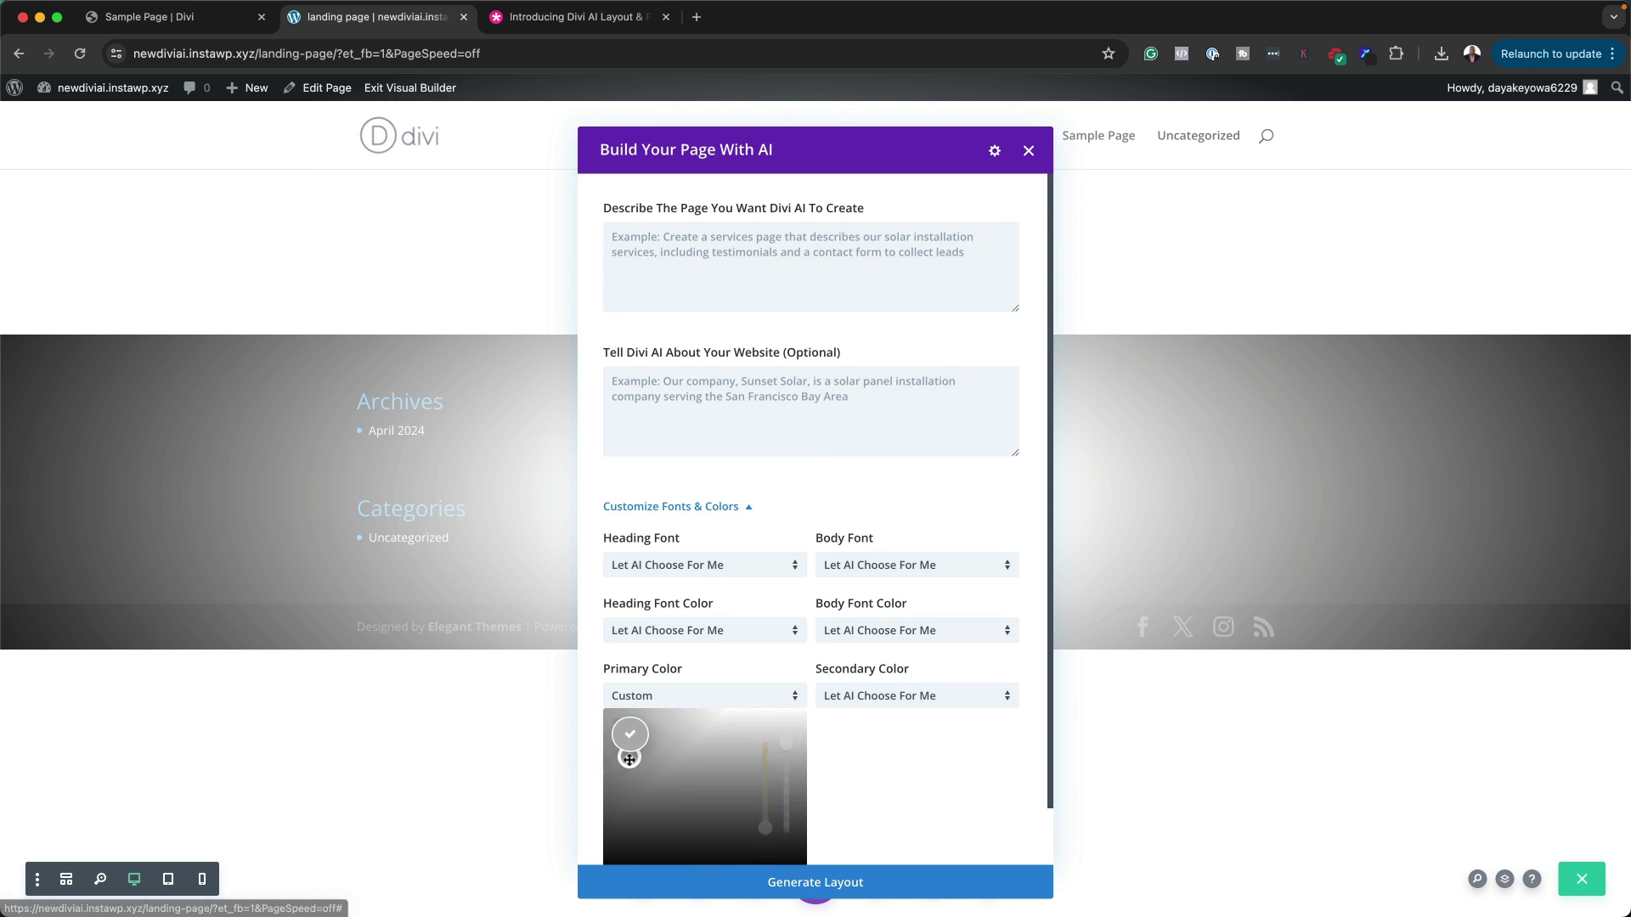
click(697, 783)
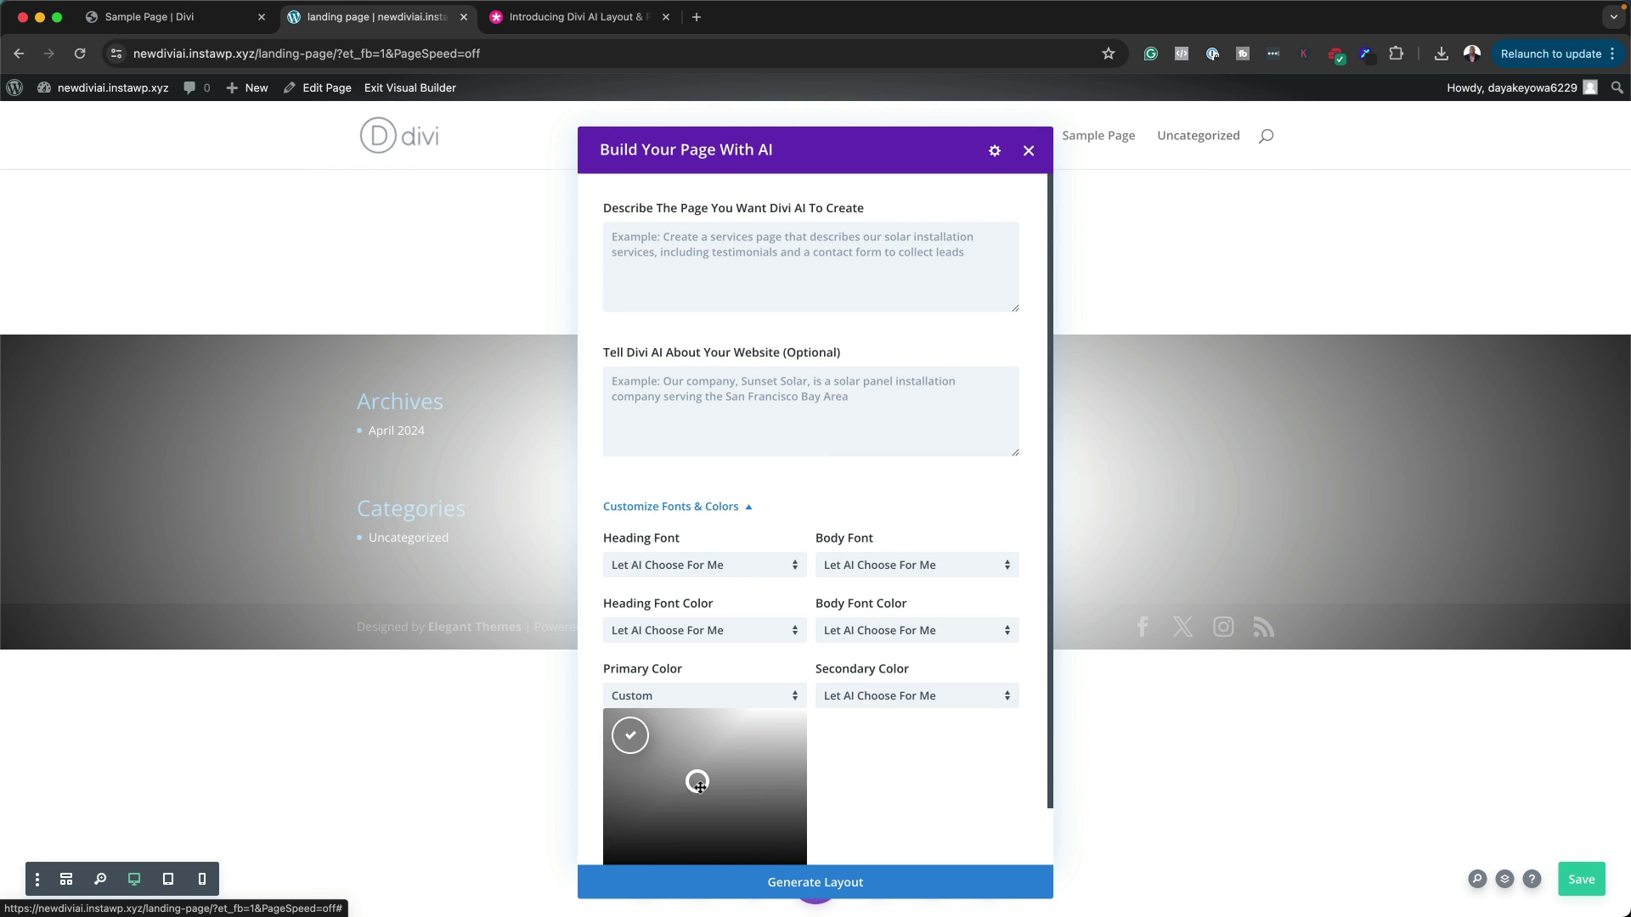
scroll(875, 773, down, 2)
click(877, 768)
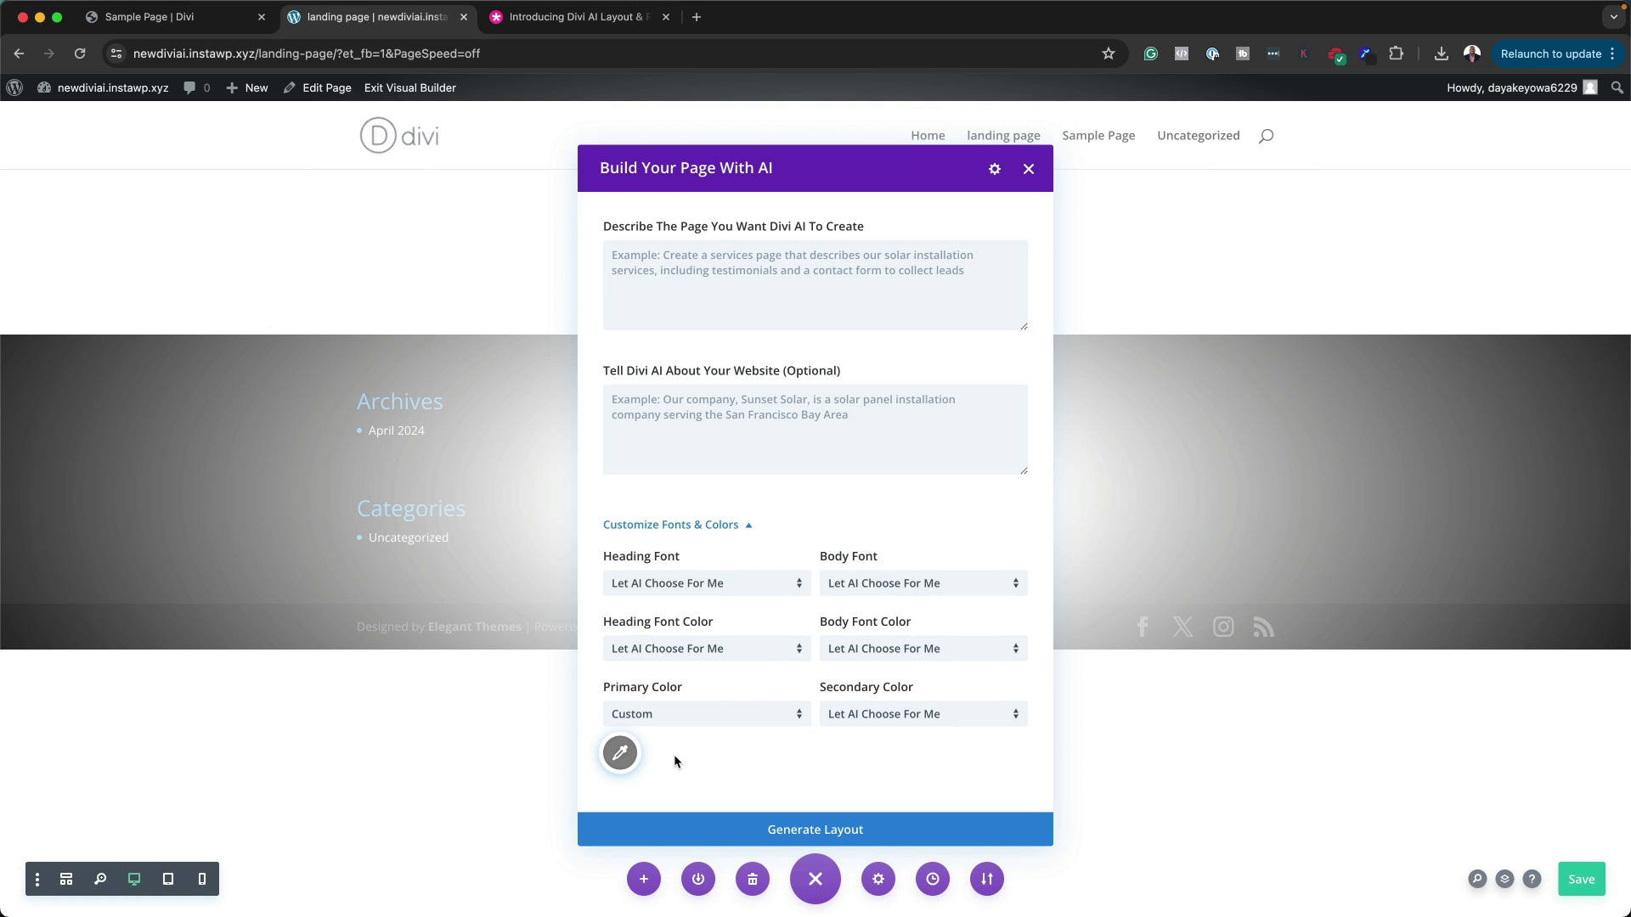
Step: Set the Secondary Color to a custom bright green, #58dd16
click(910, 720)
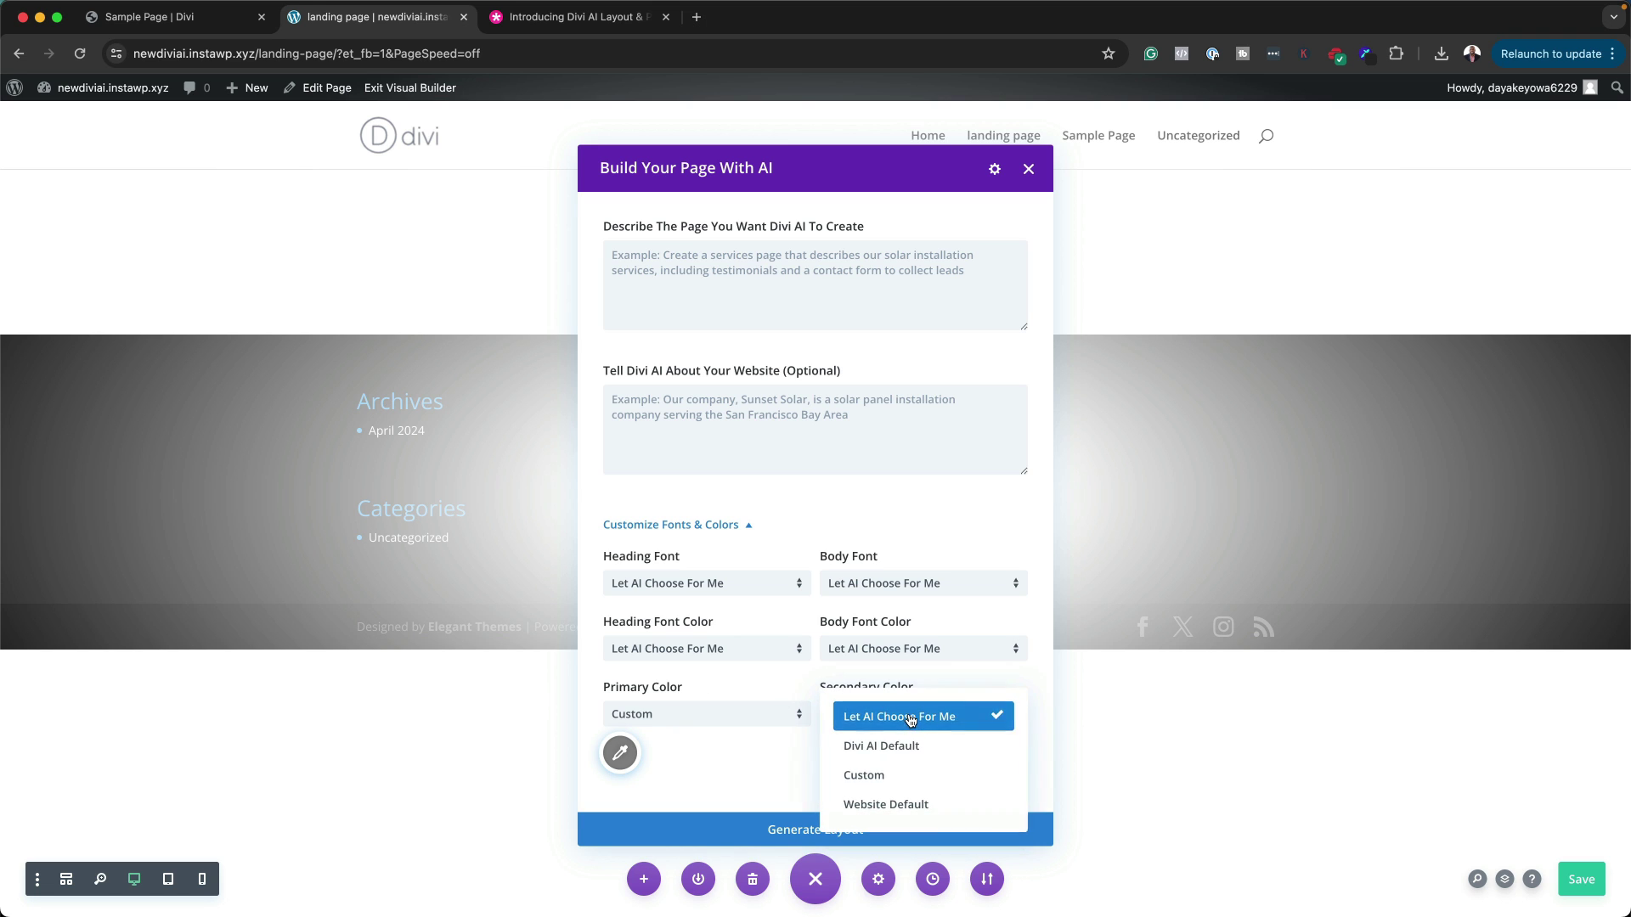
click(940, 774)
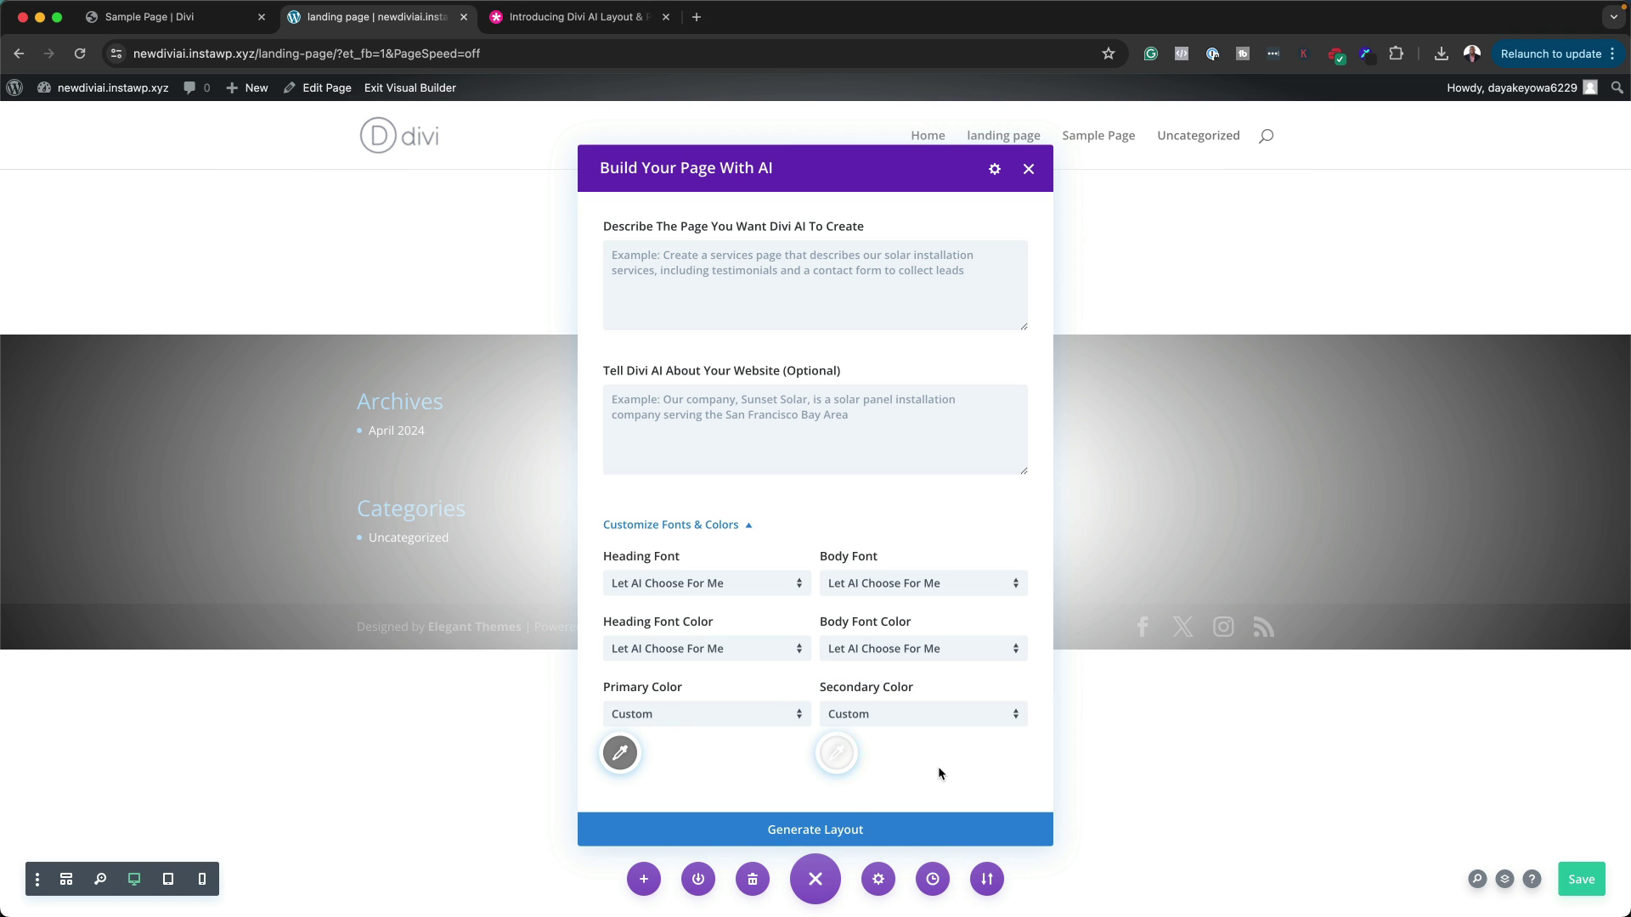
click(835, 753)
scroll(889, 771, down, 2)
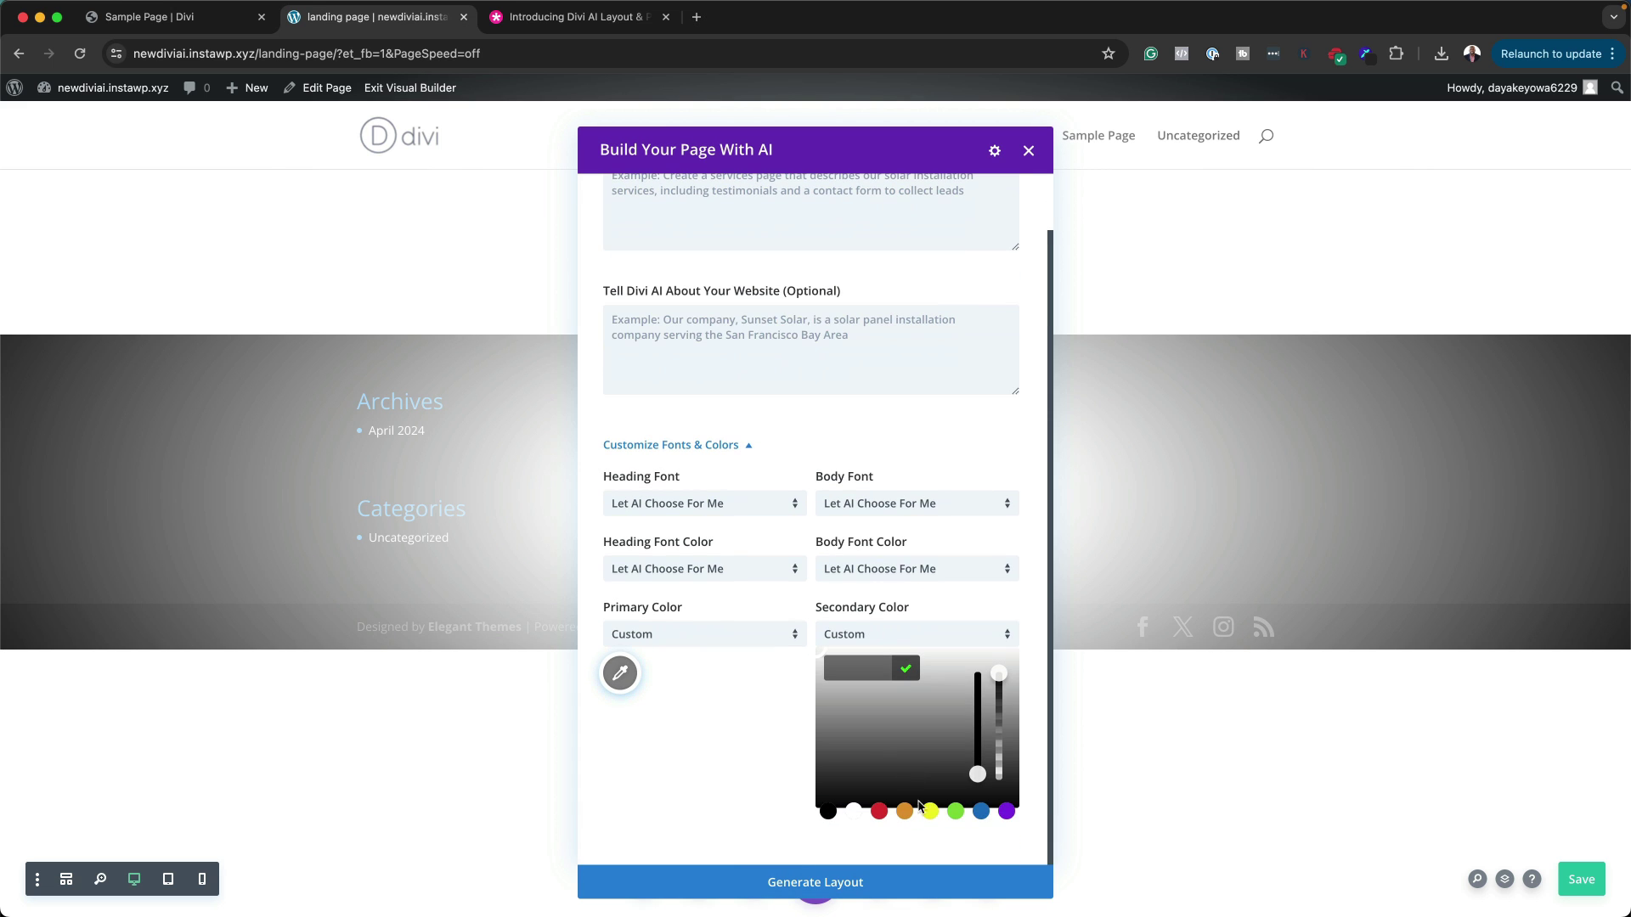
click(981, 813)
drag(891, 750, 872, 668)
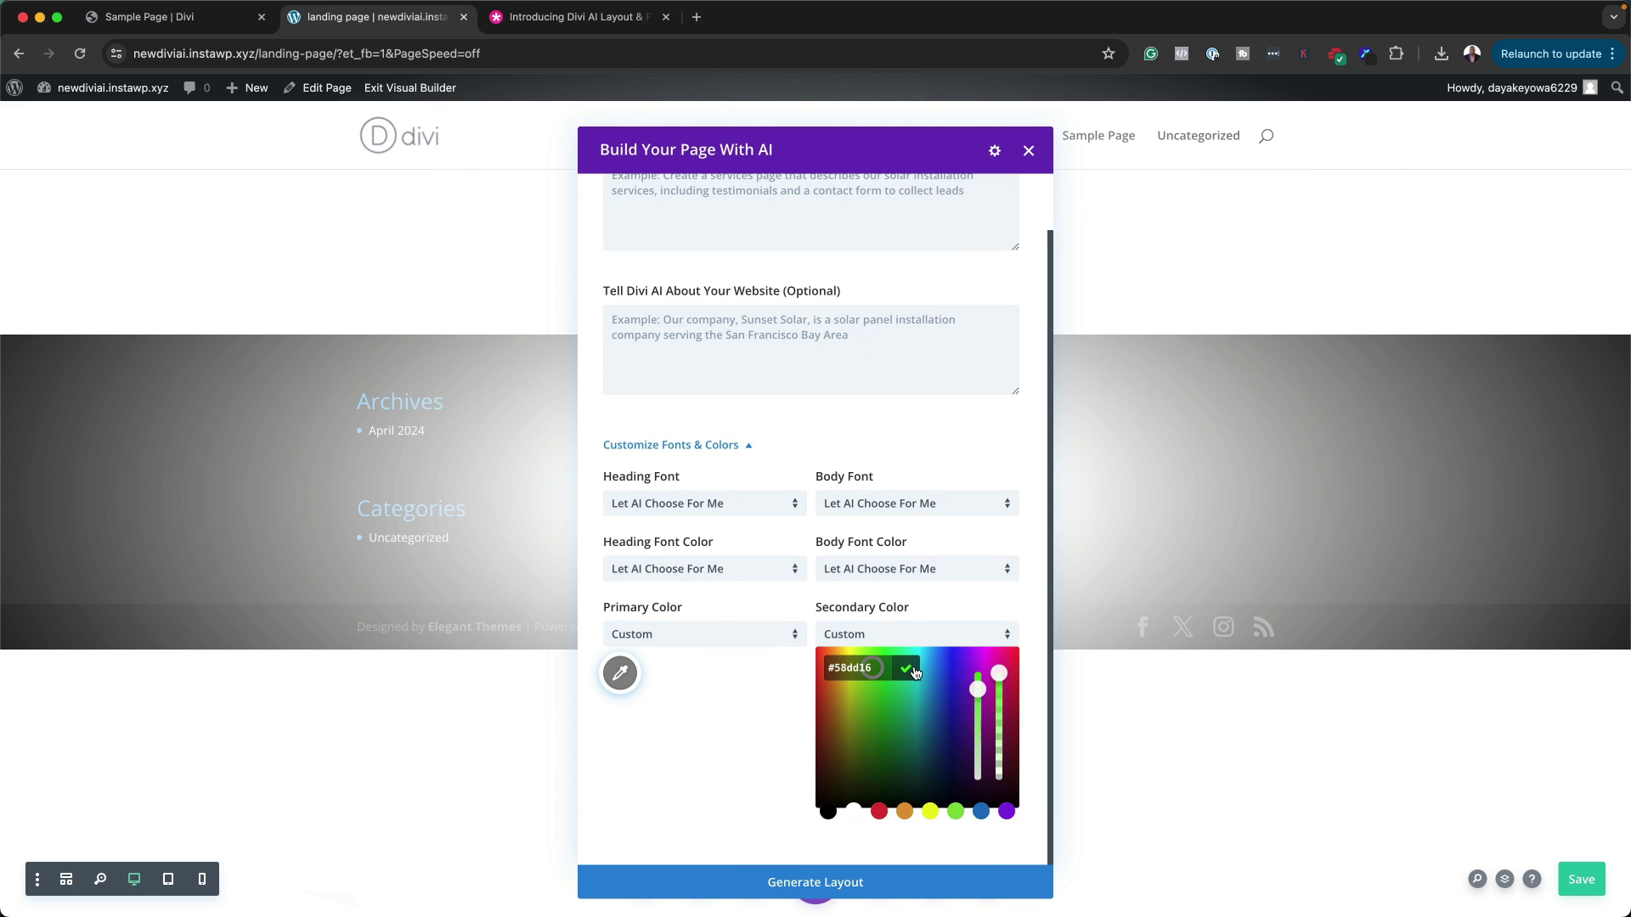
click(907, 671)
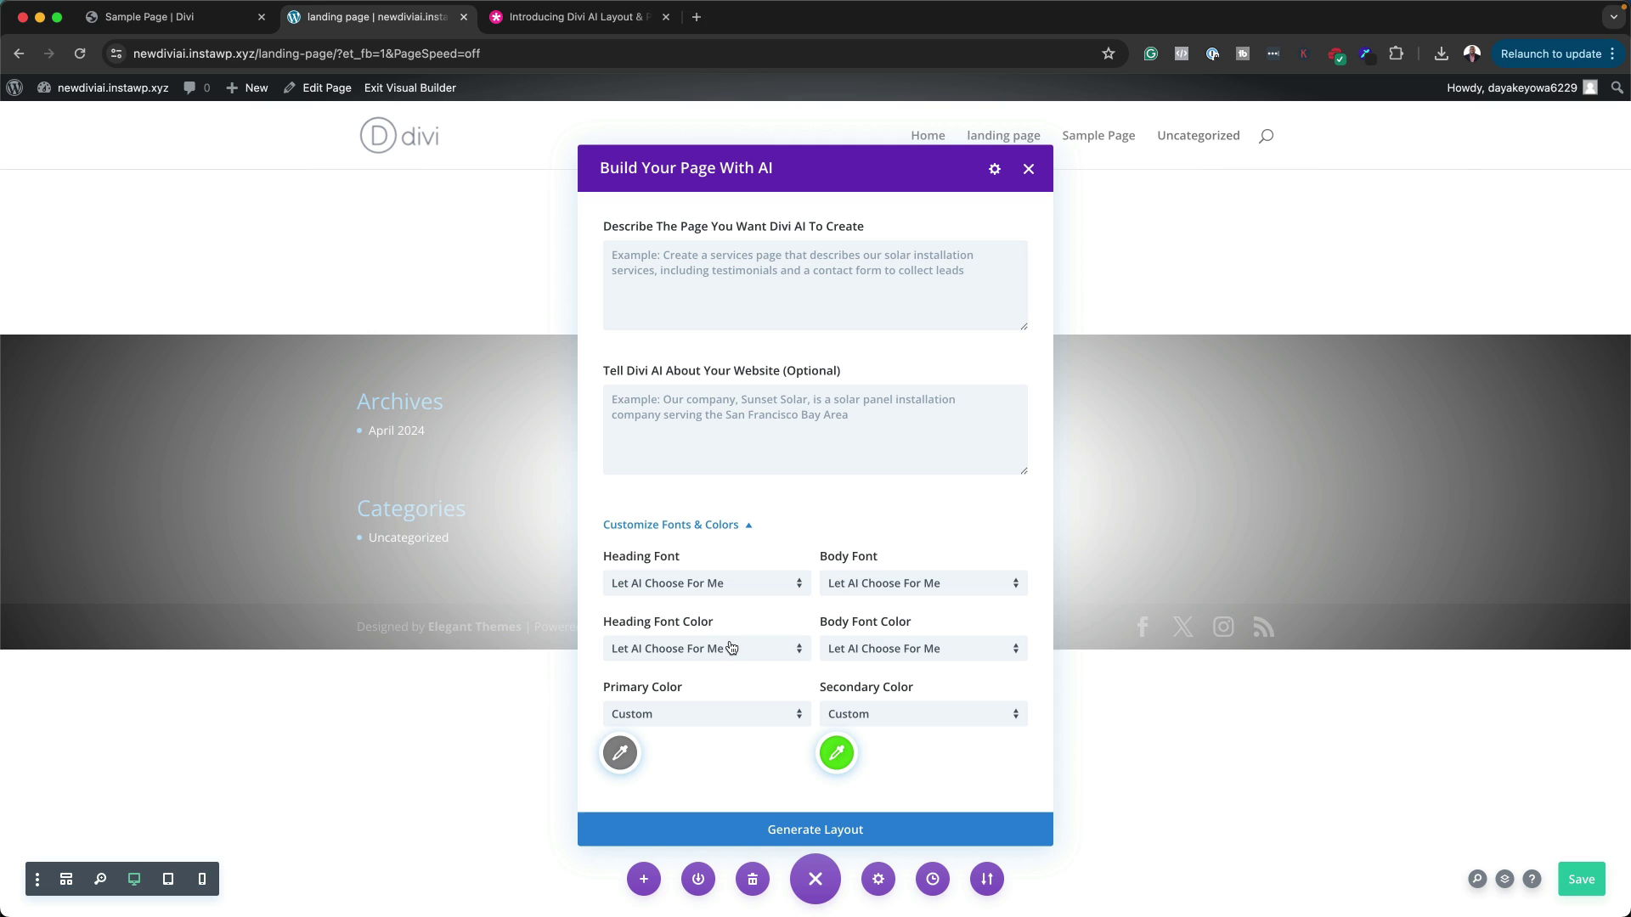
Step: Set both the heading font and the body font to Poppins
click(744, 585)
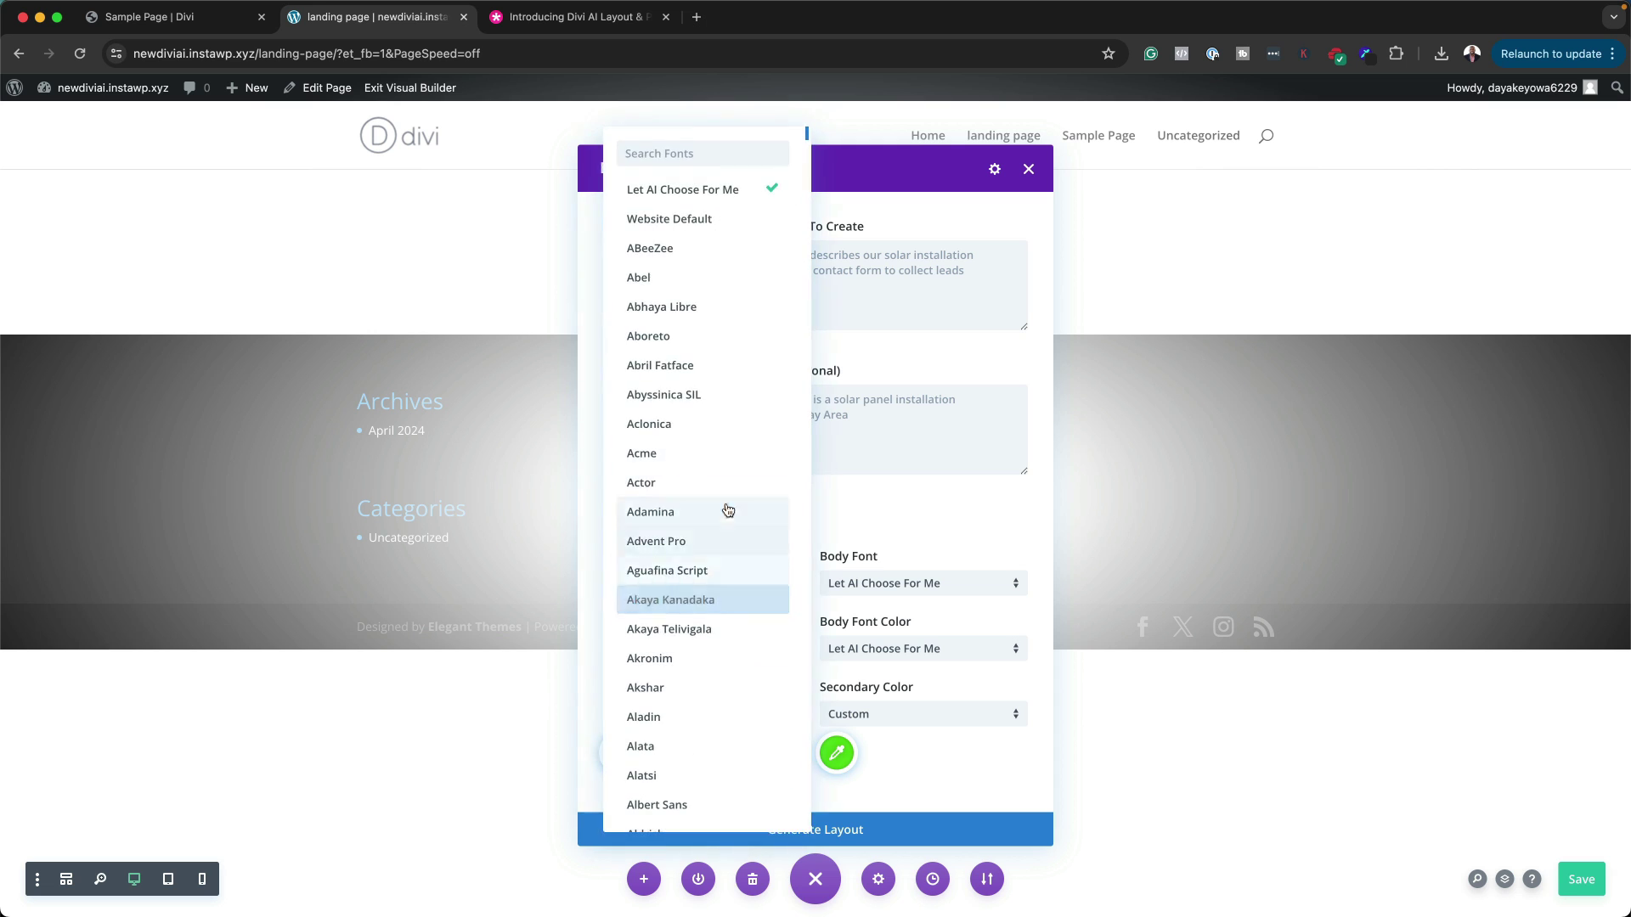
text(popp)
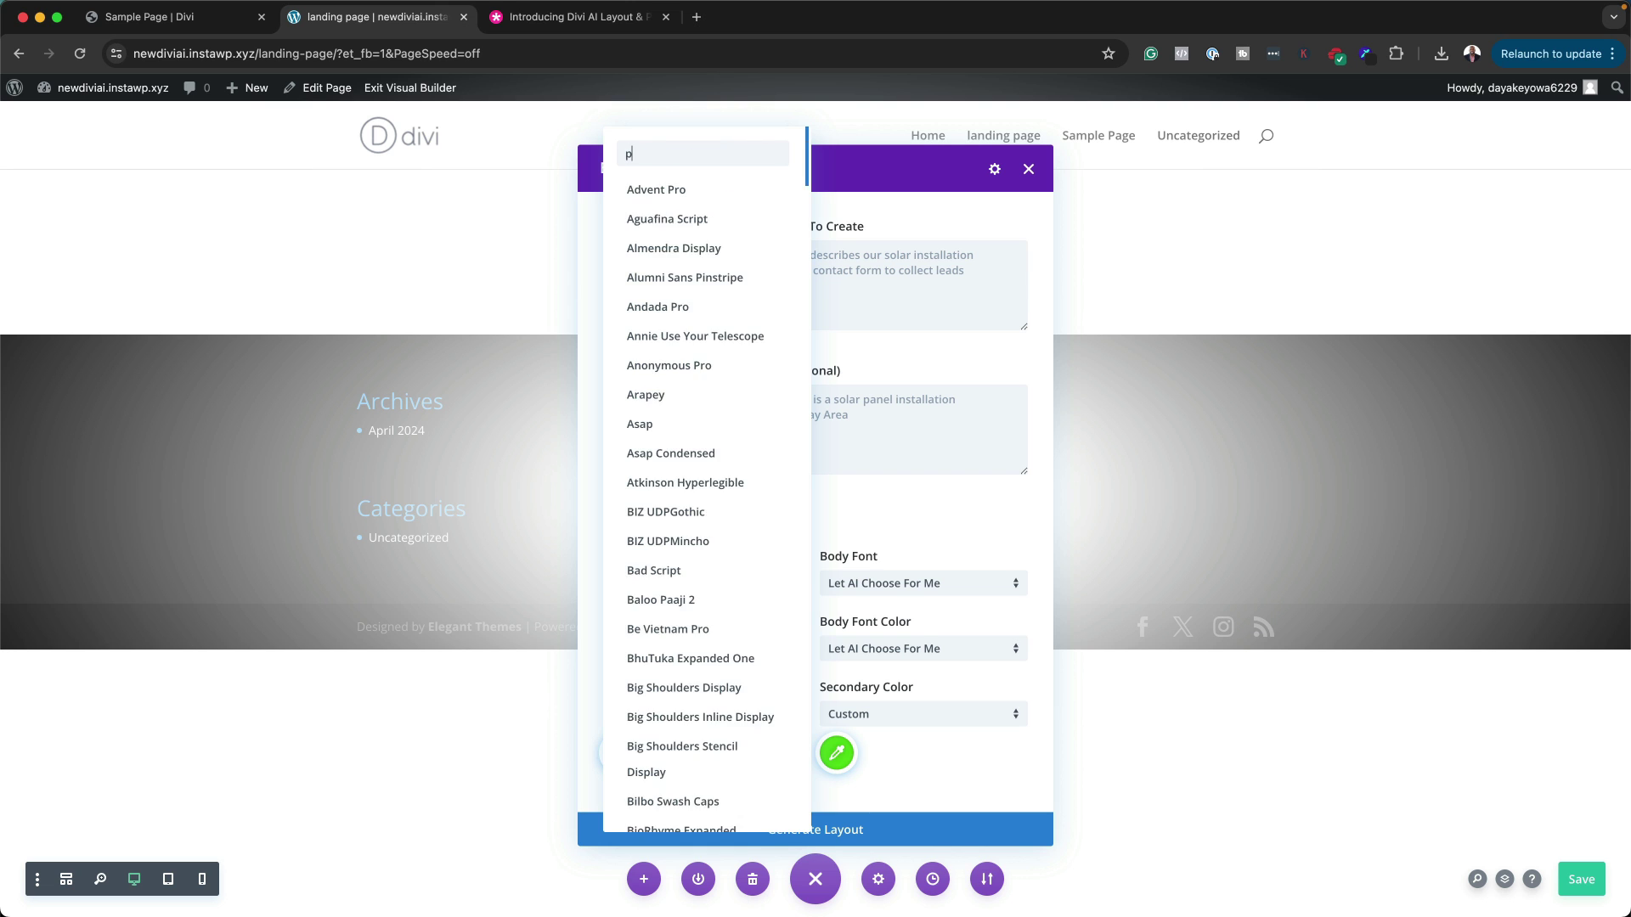
click(797, 187)
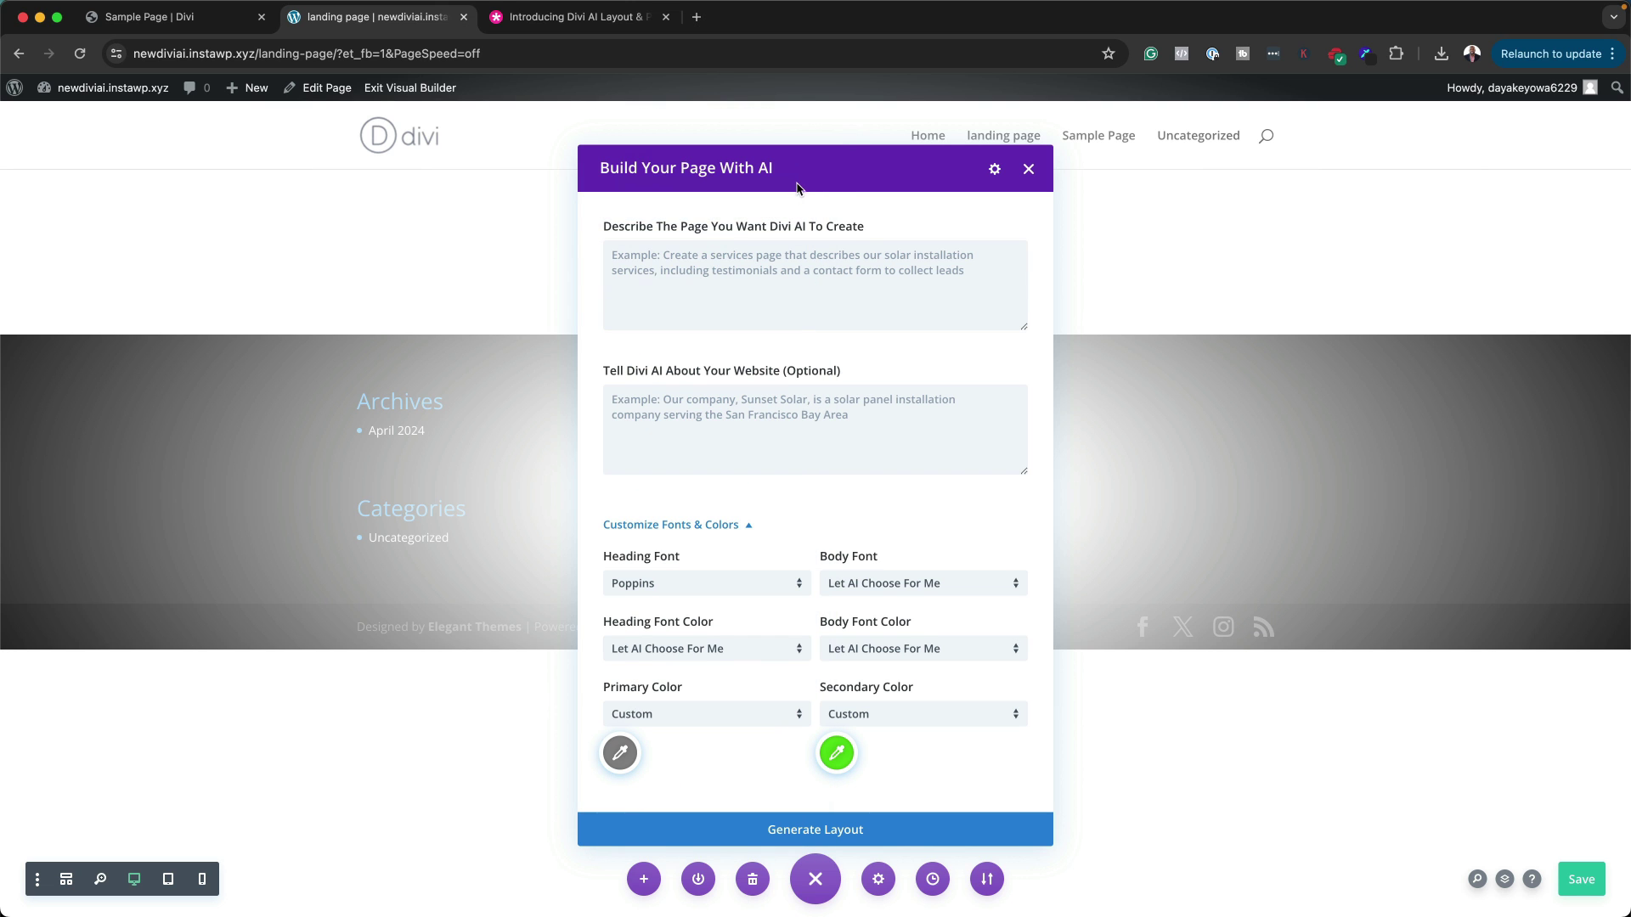
click(904, 592)
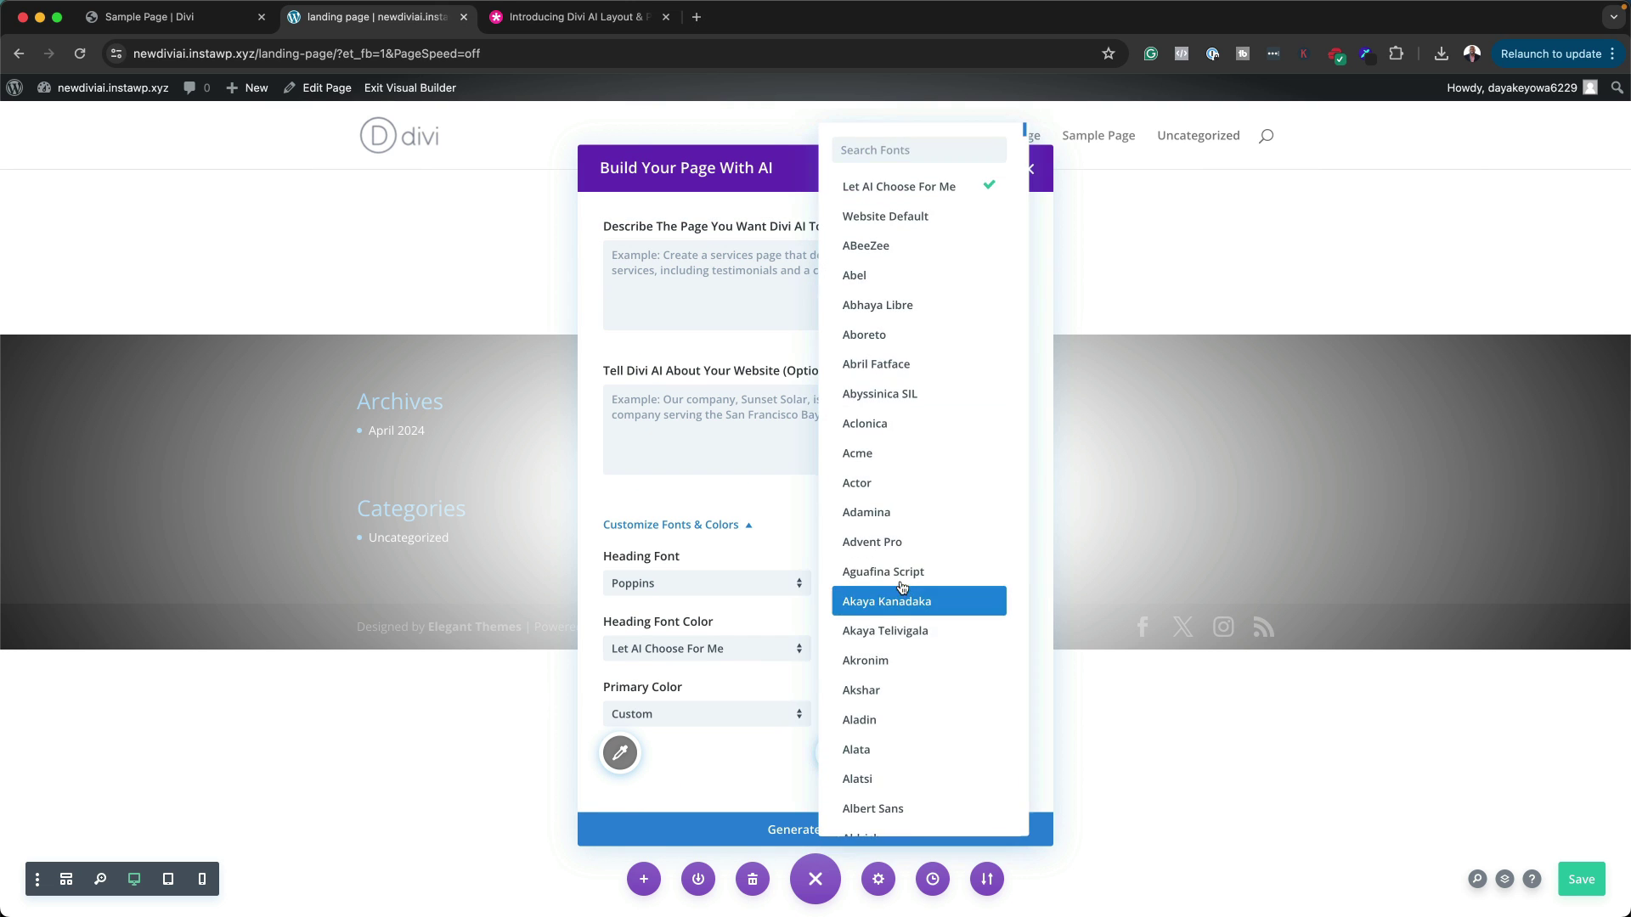
text(popp)
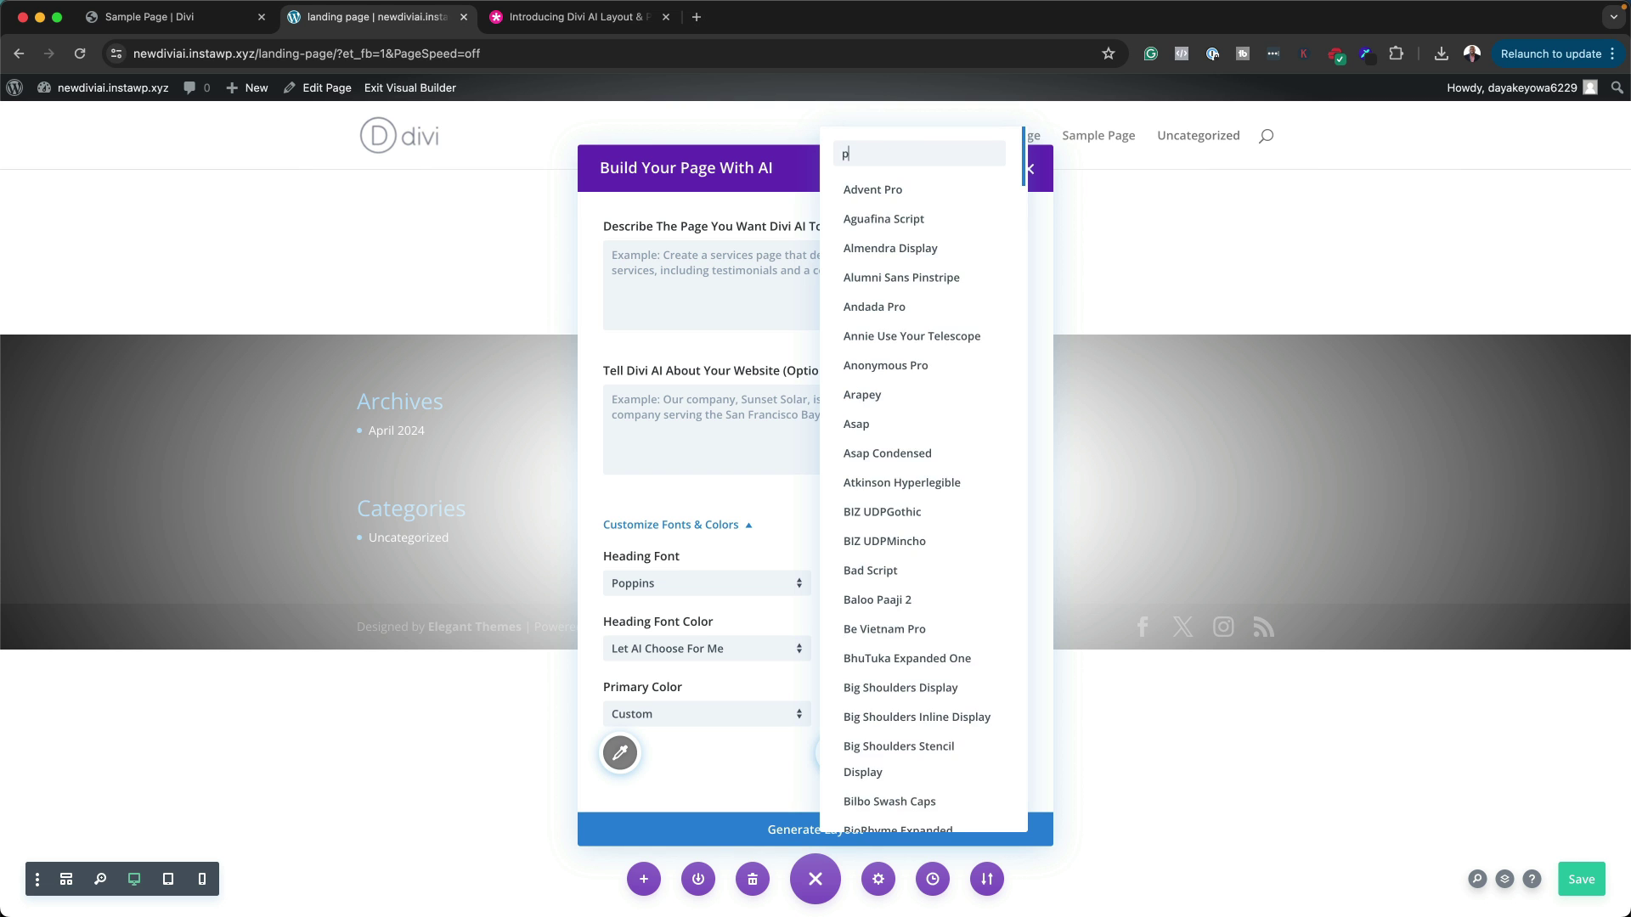
click(901, 194)
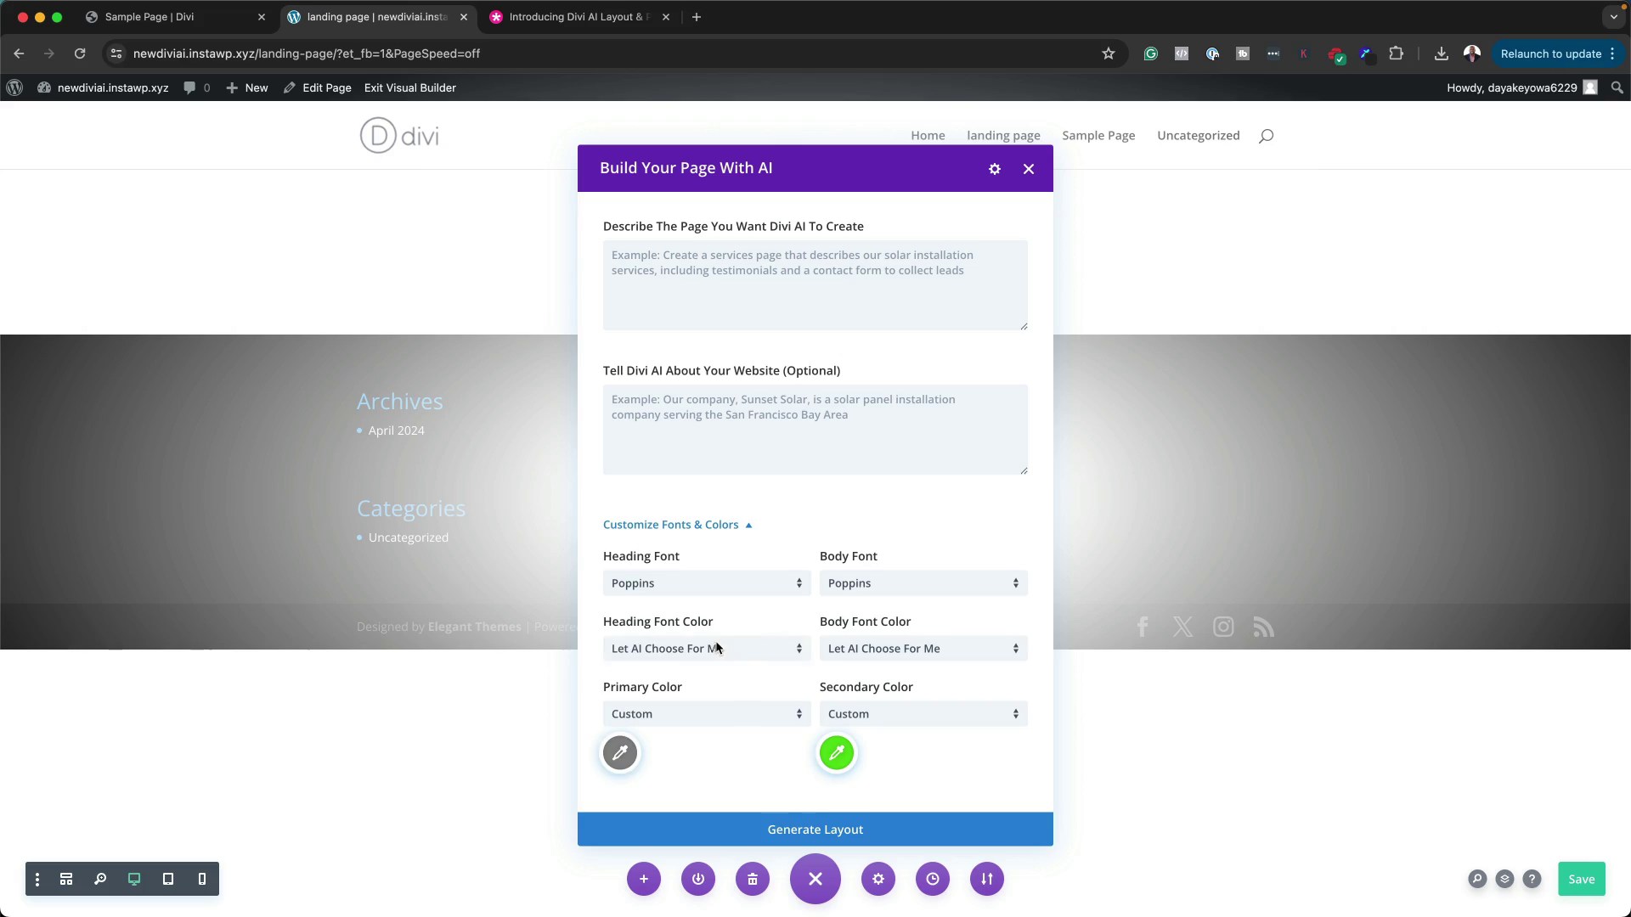
Step: Set the heading and body font colours to Divi AI Default
click(716, 646)
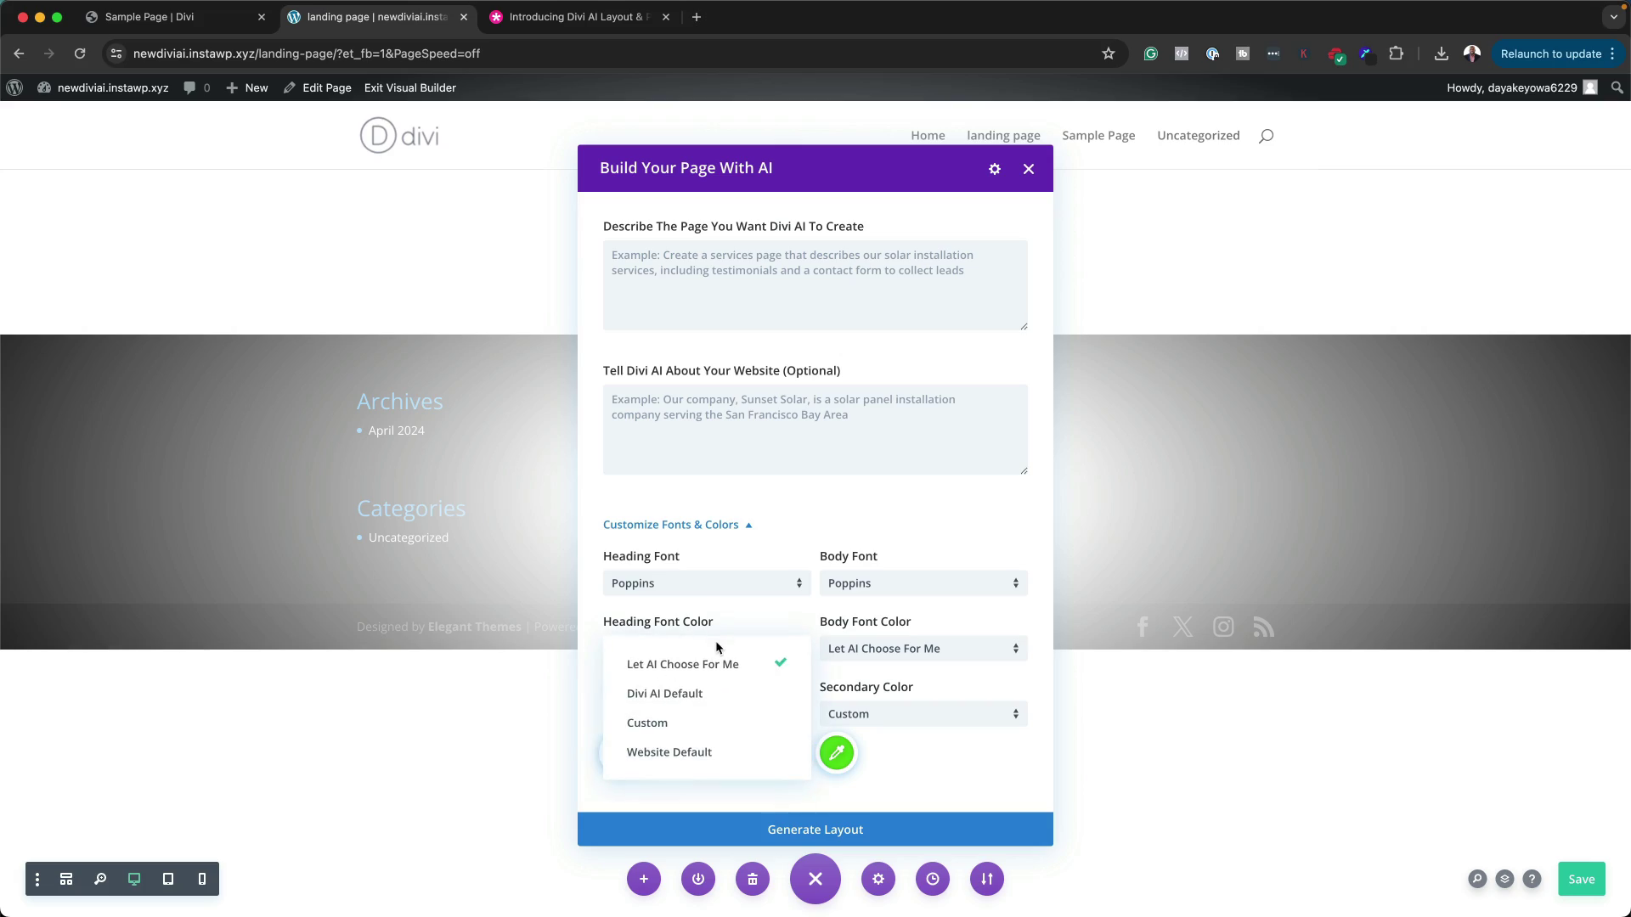
click(728, 696)
click(966, 648)
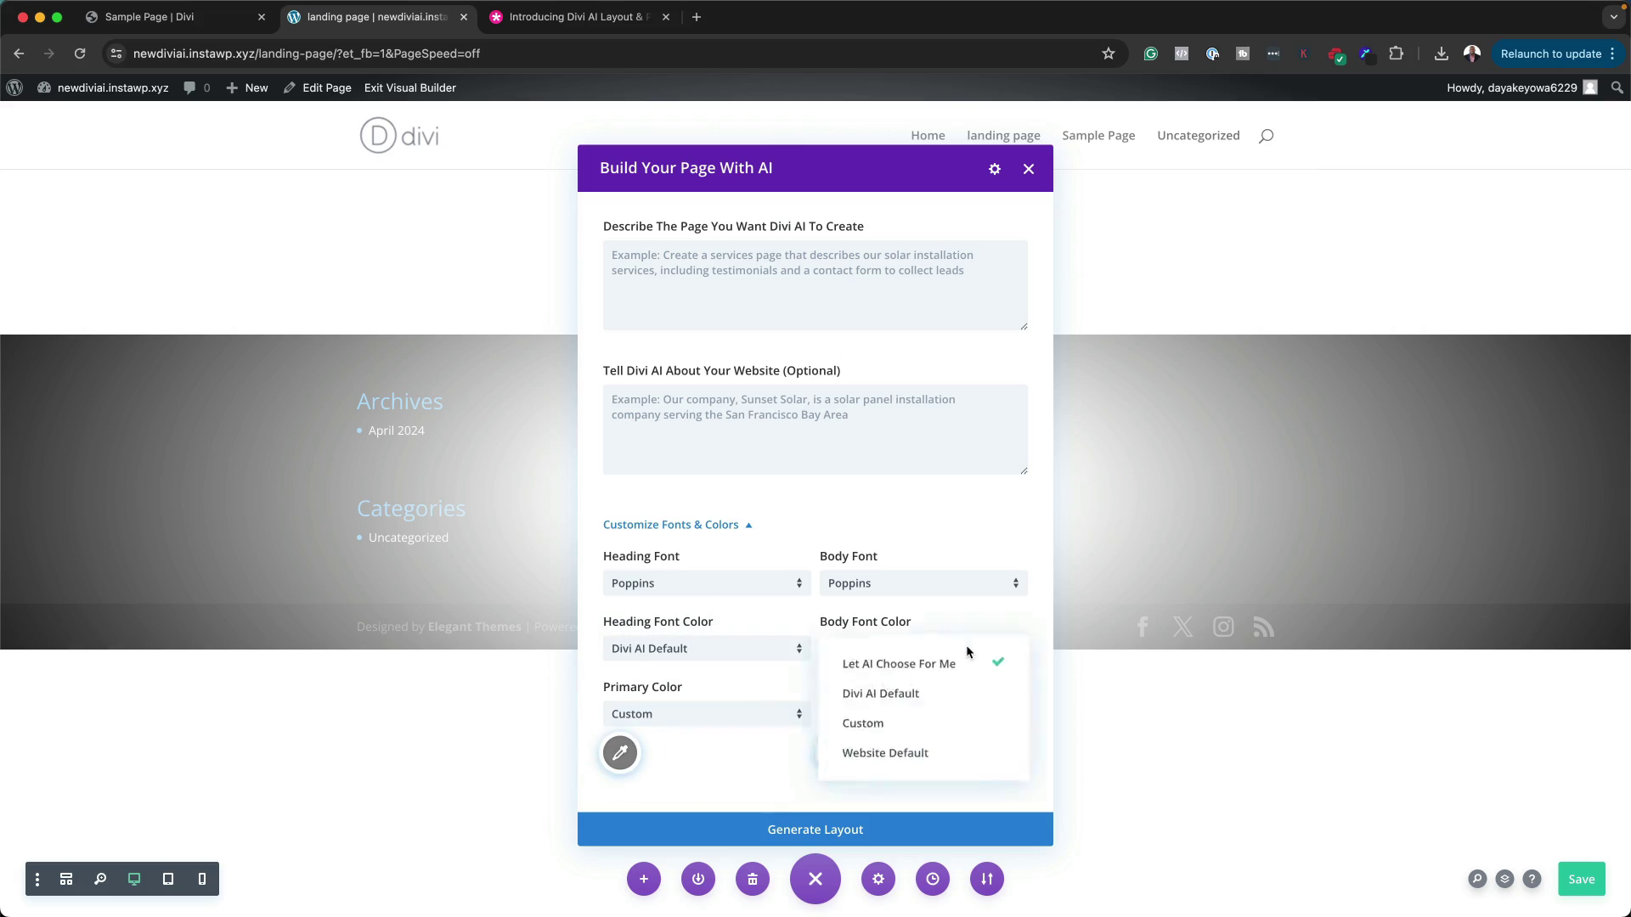
click(974, 692)
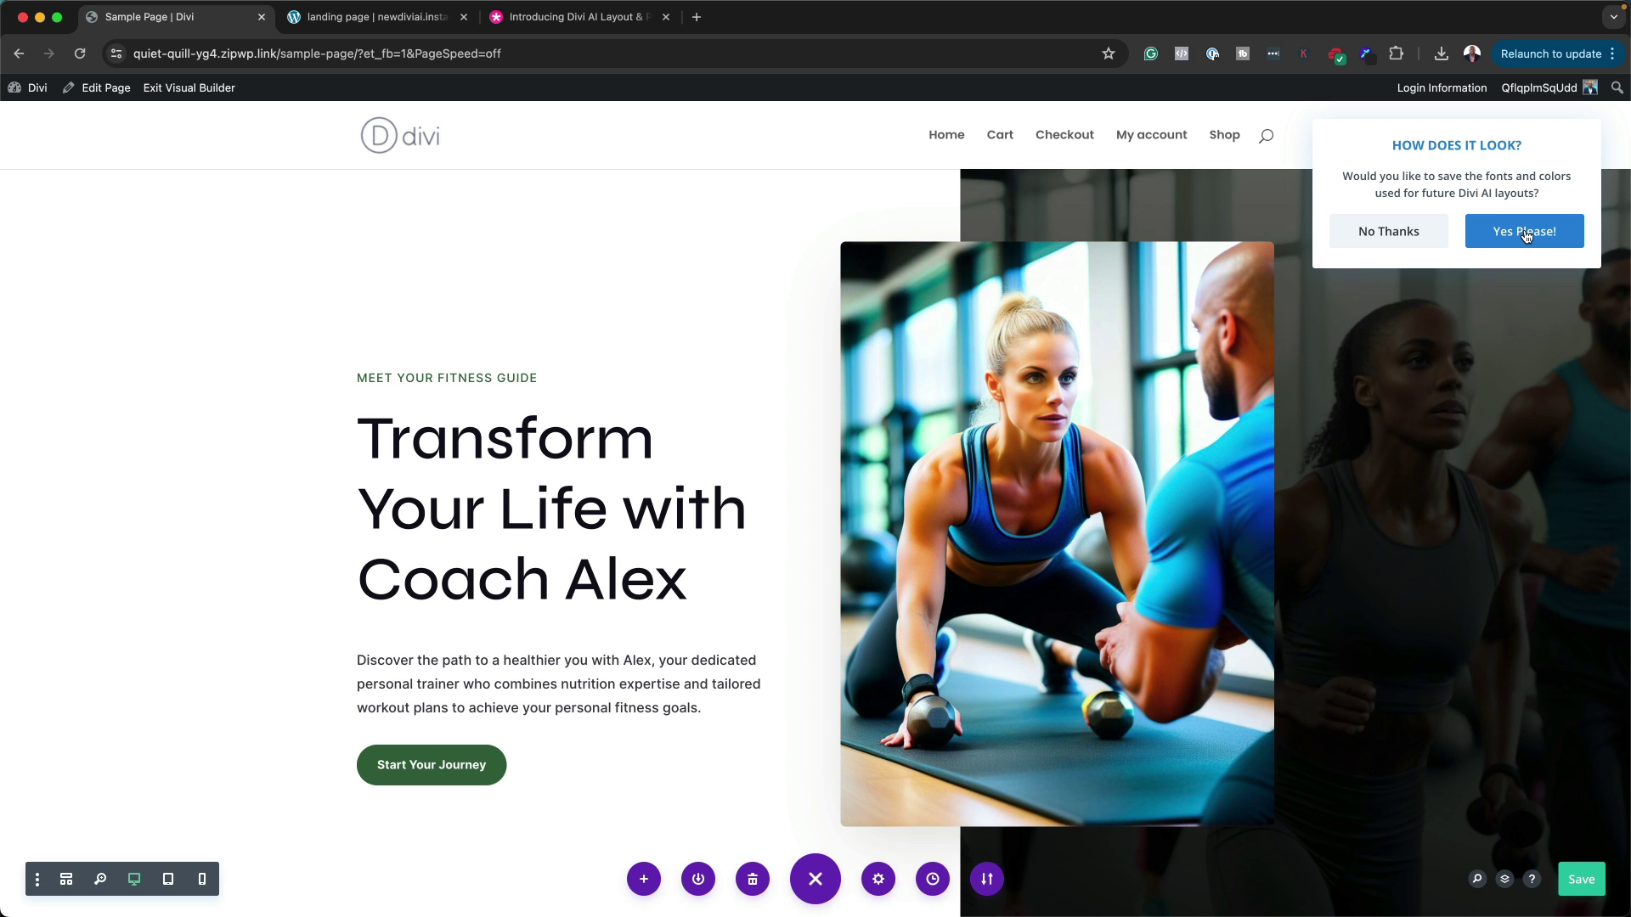
Step: Accept 'Yes Please!' so future Divi AI layouts reuse these fonts and colours
click(1525, 233)
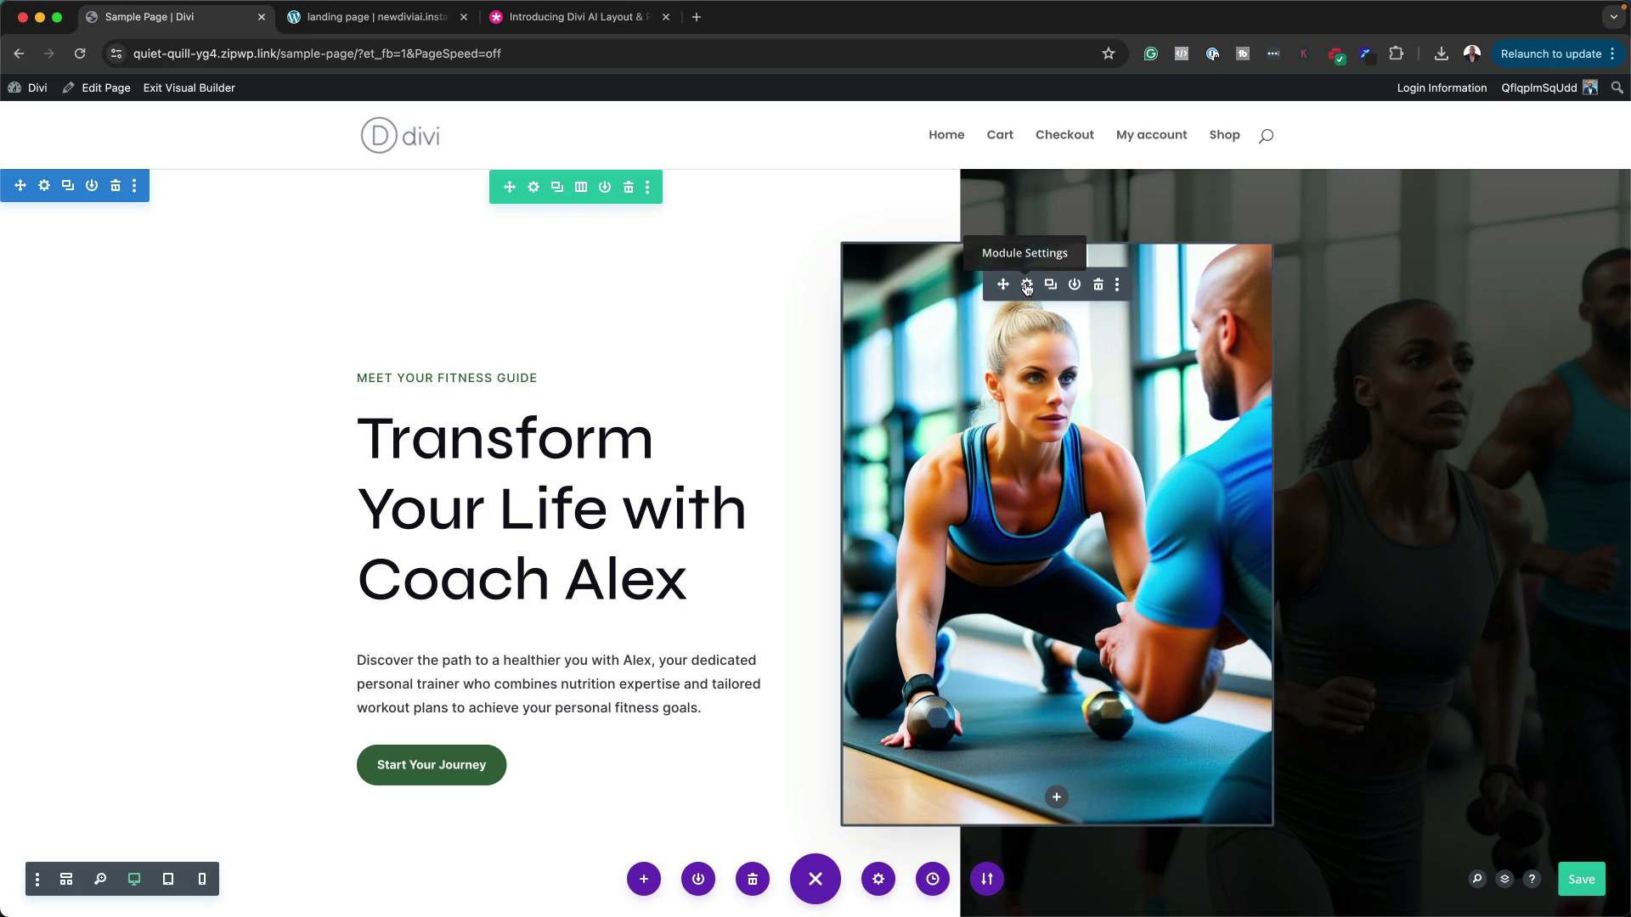
Step: Swap the Coach Alex hero image for the red Nike sneaker photo from the media library
click(1027, 287)
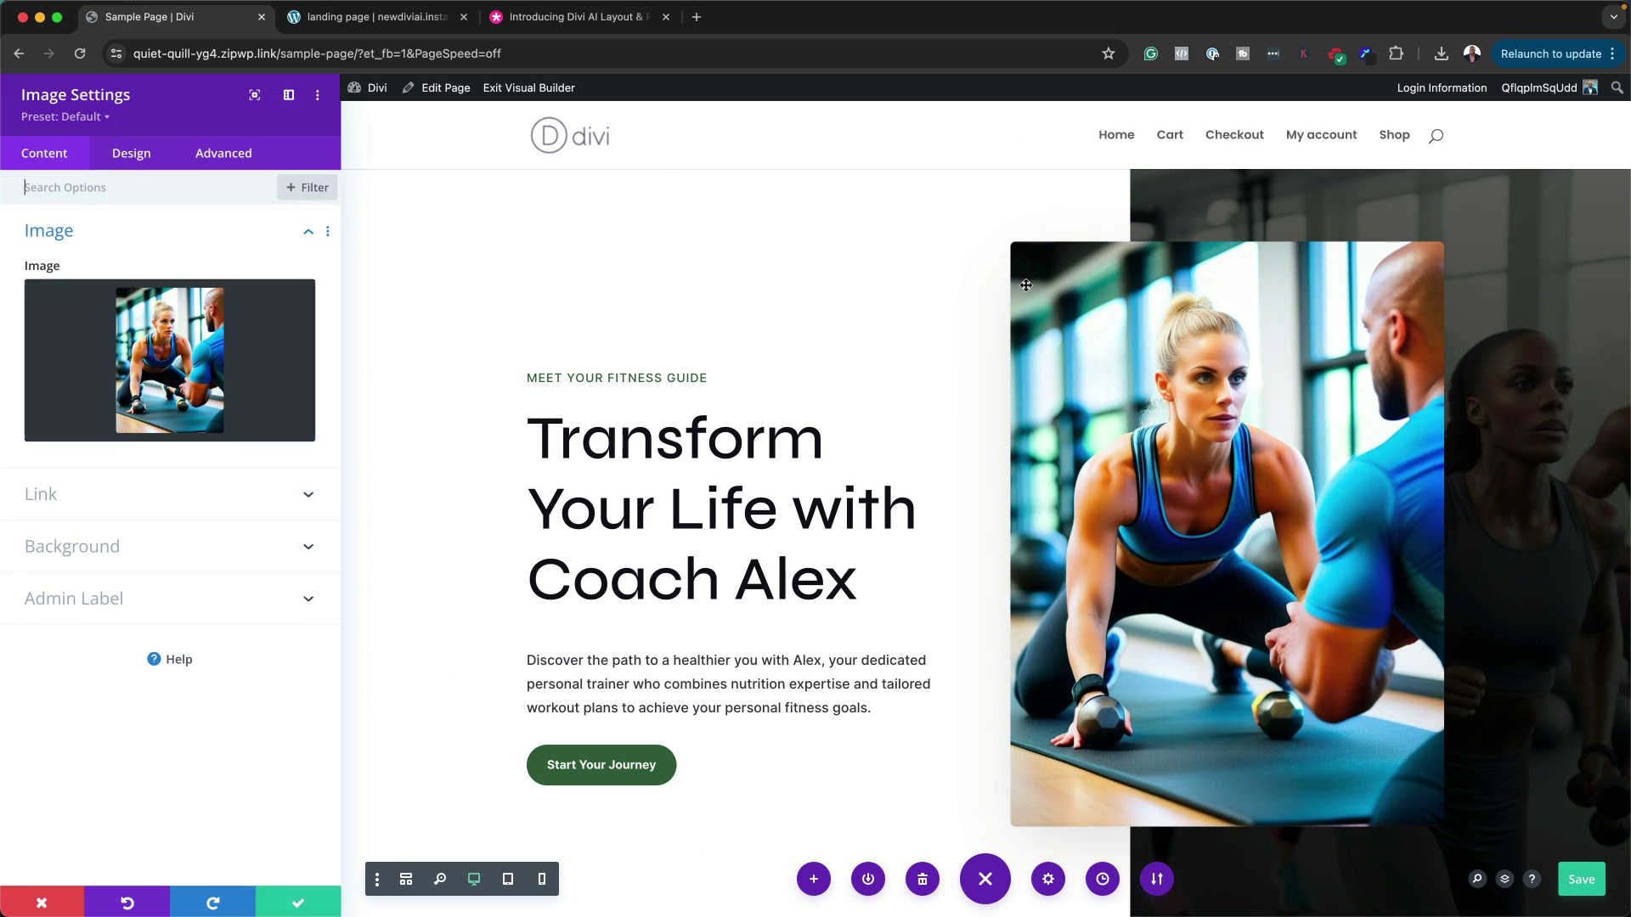
click(170, 375)
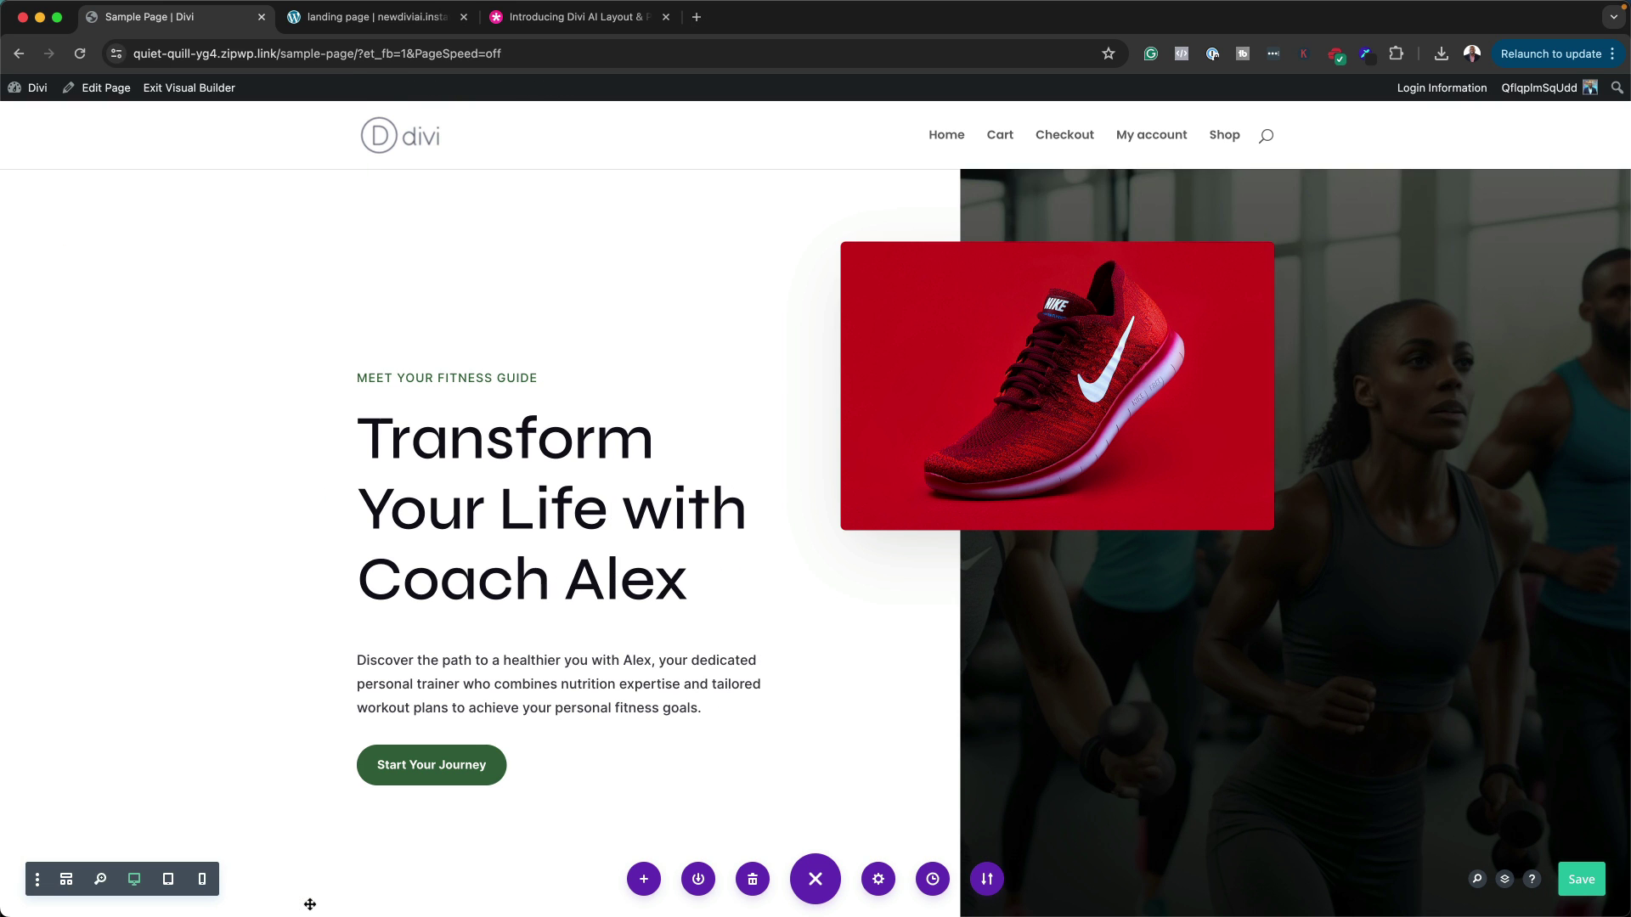
click(307, 901)
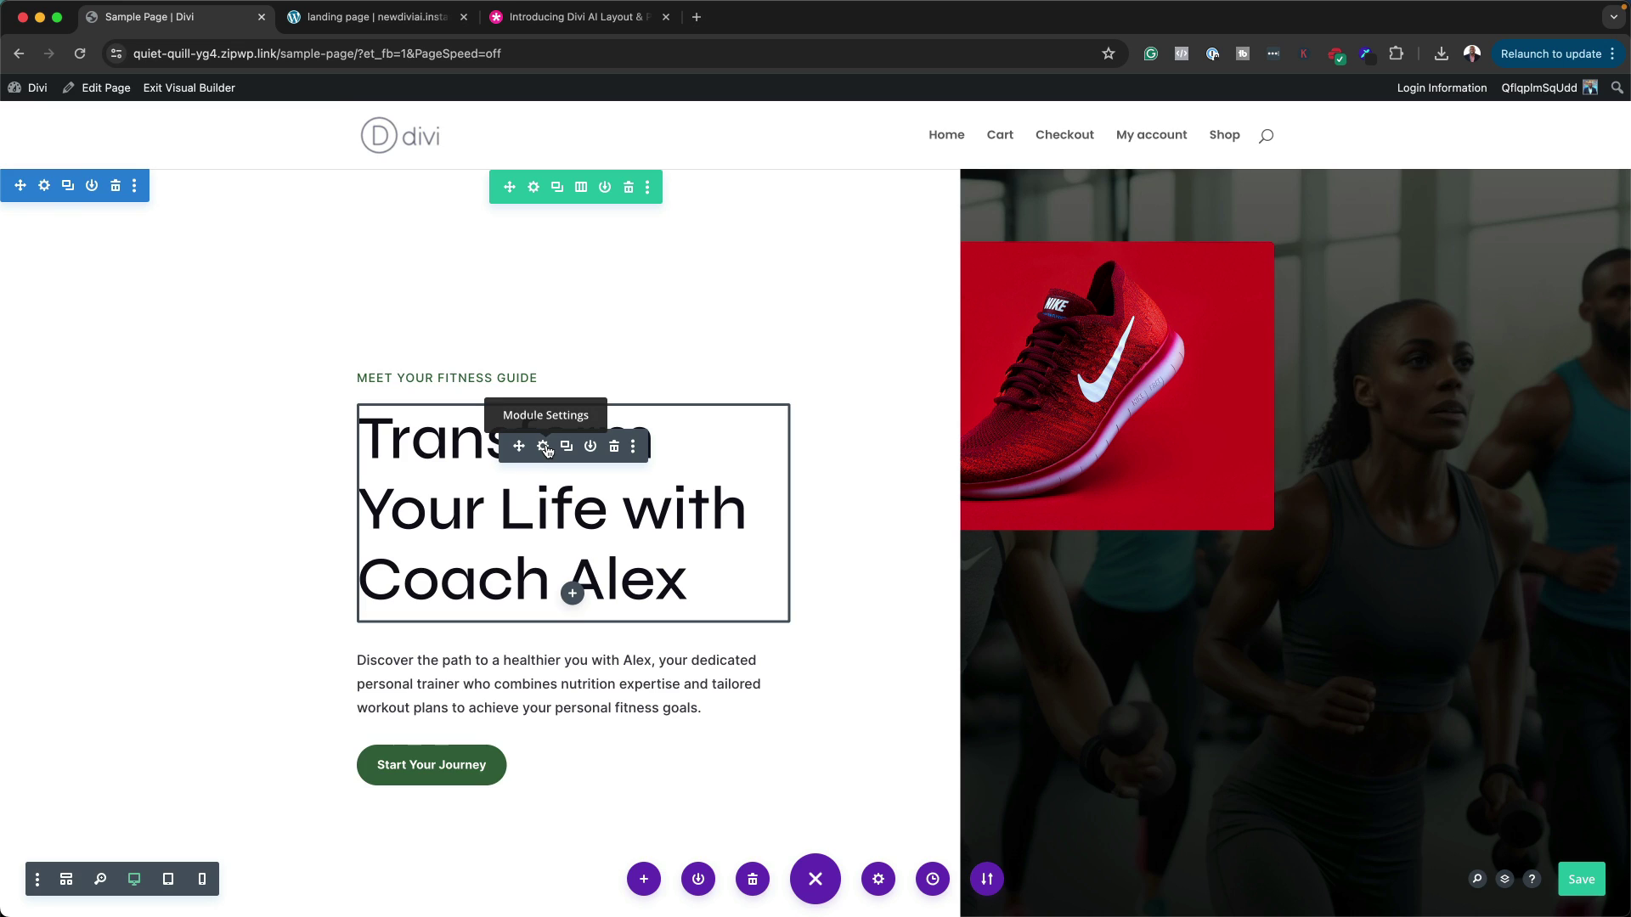
click(407, 444)
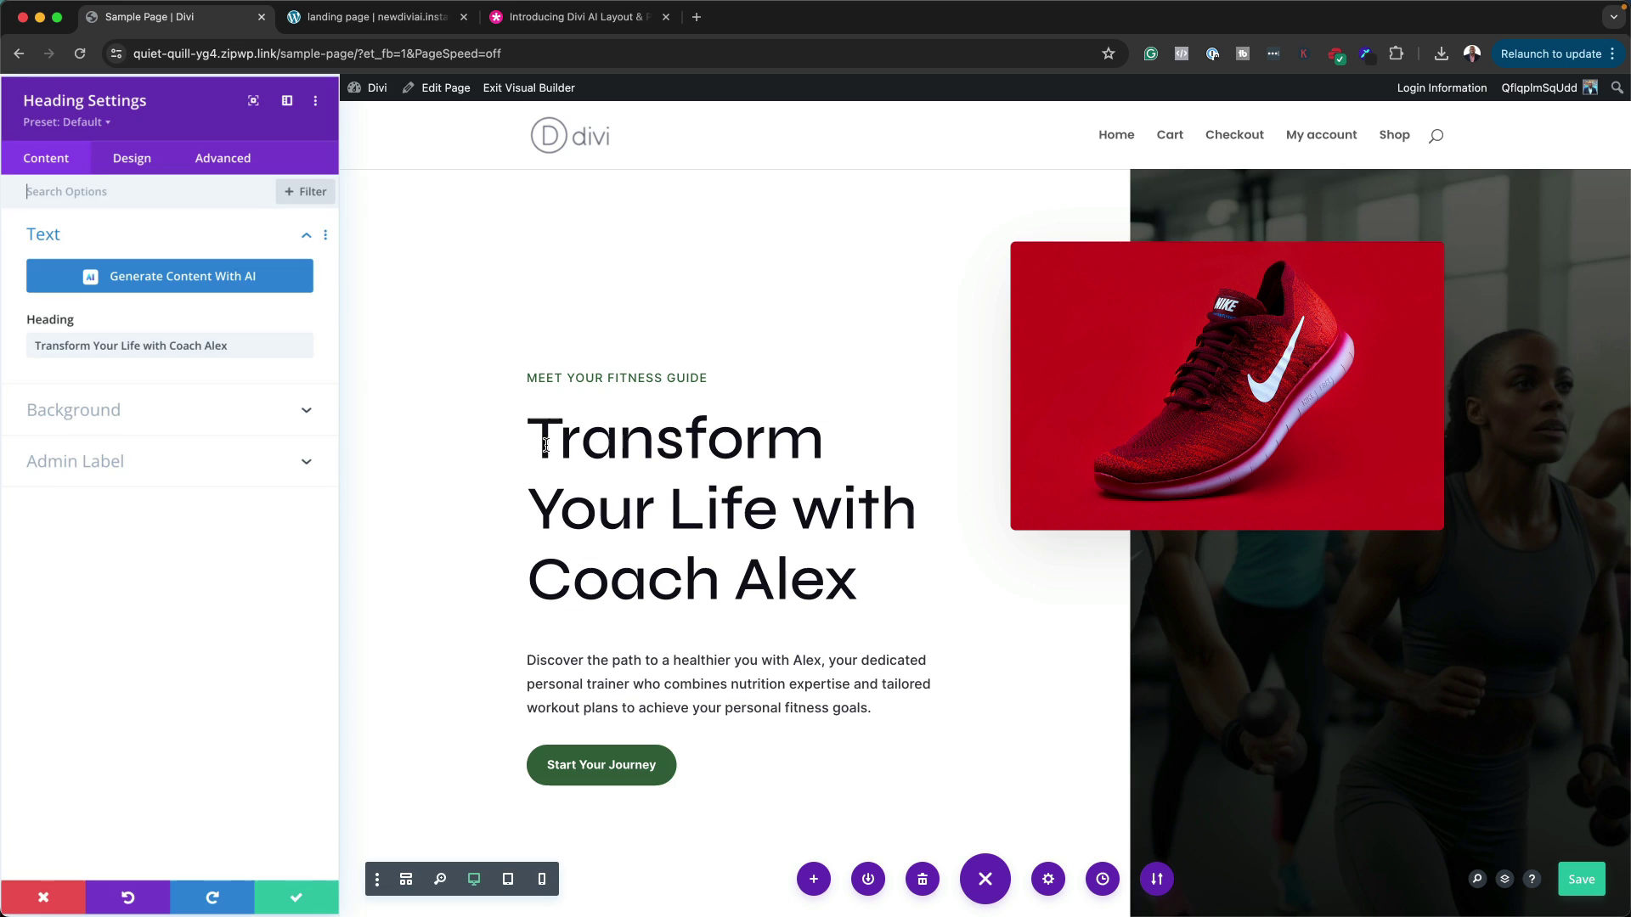
mouse_move(210, 318)
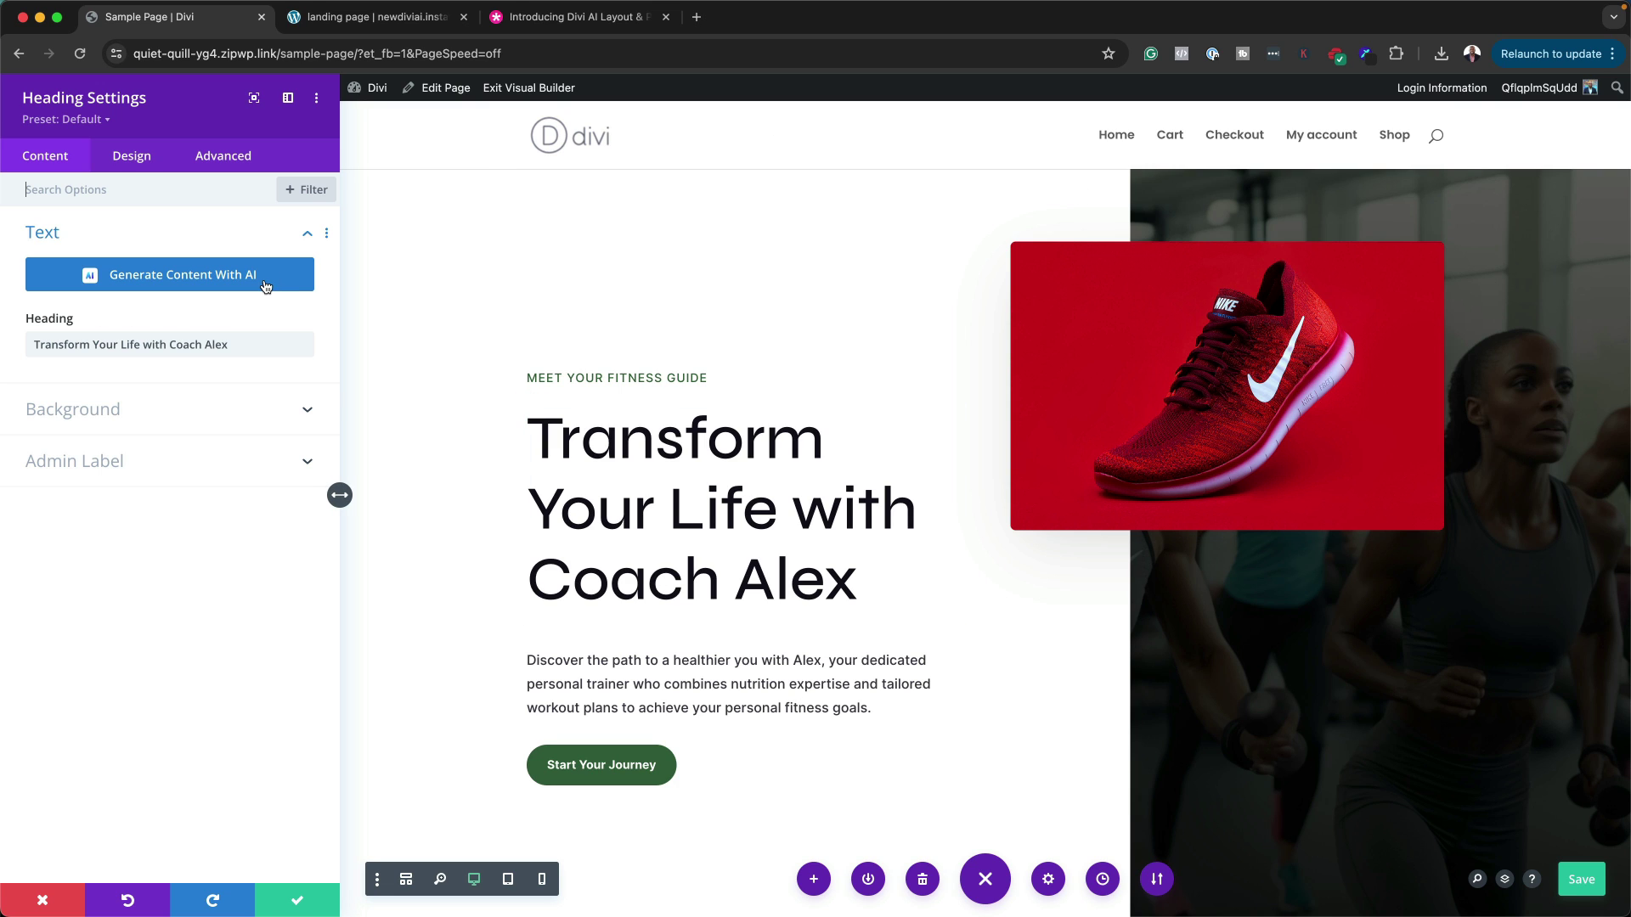
click(237, 277)
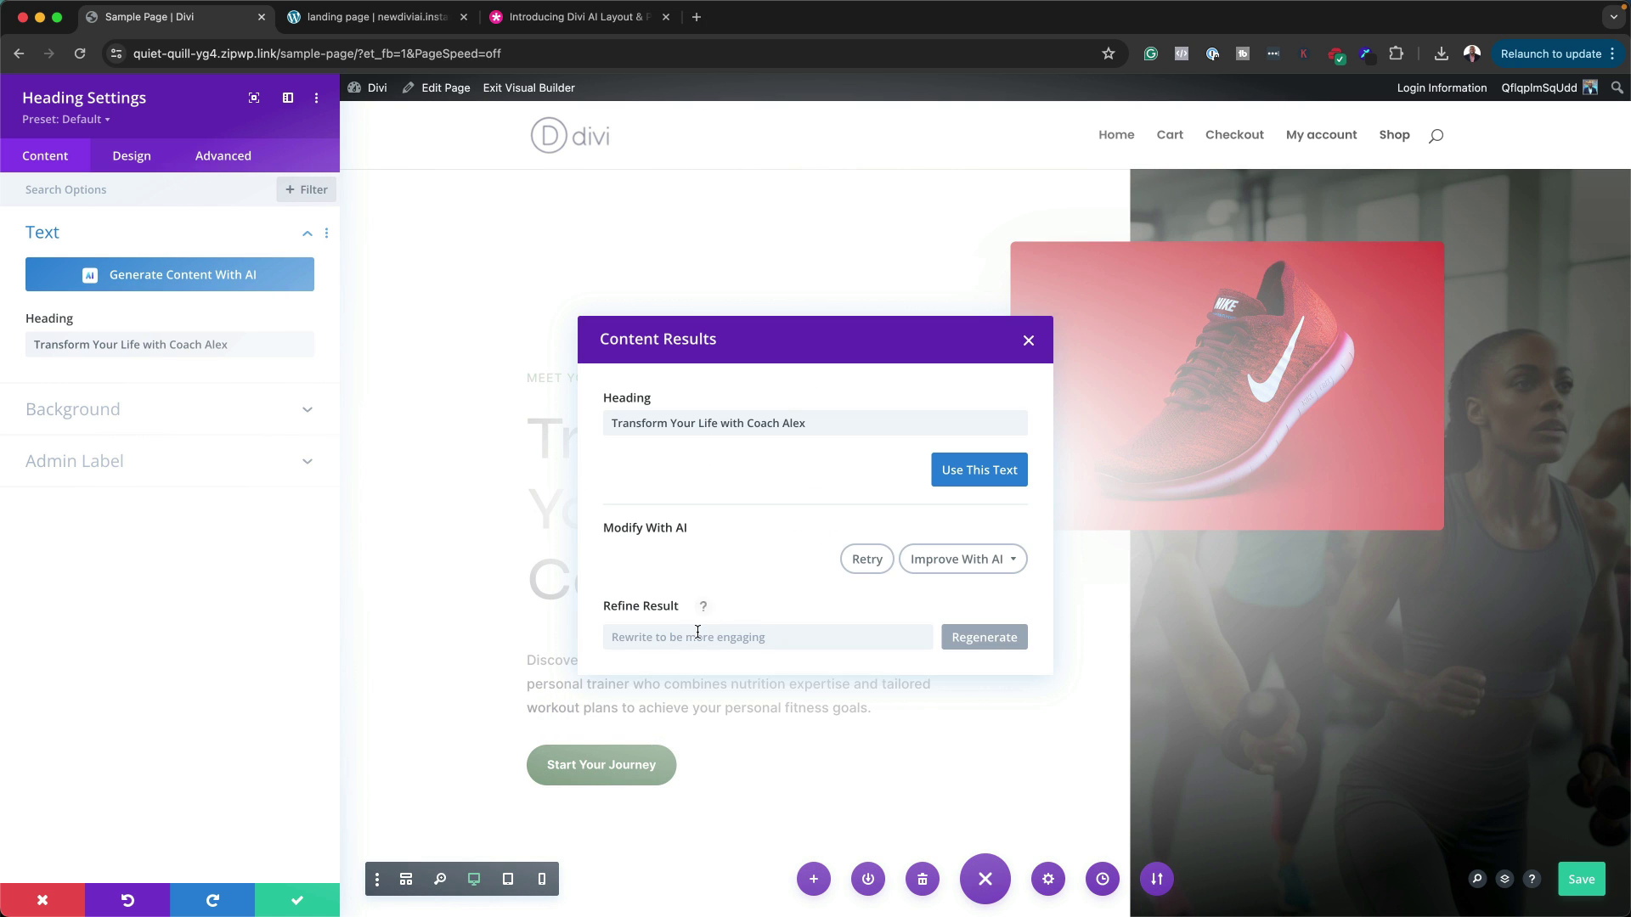
click(1013, 558)
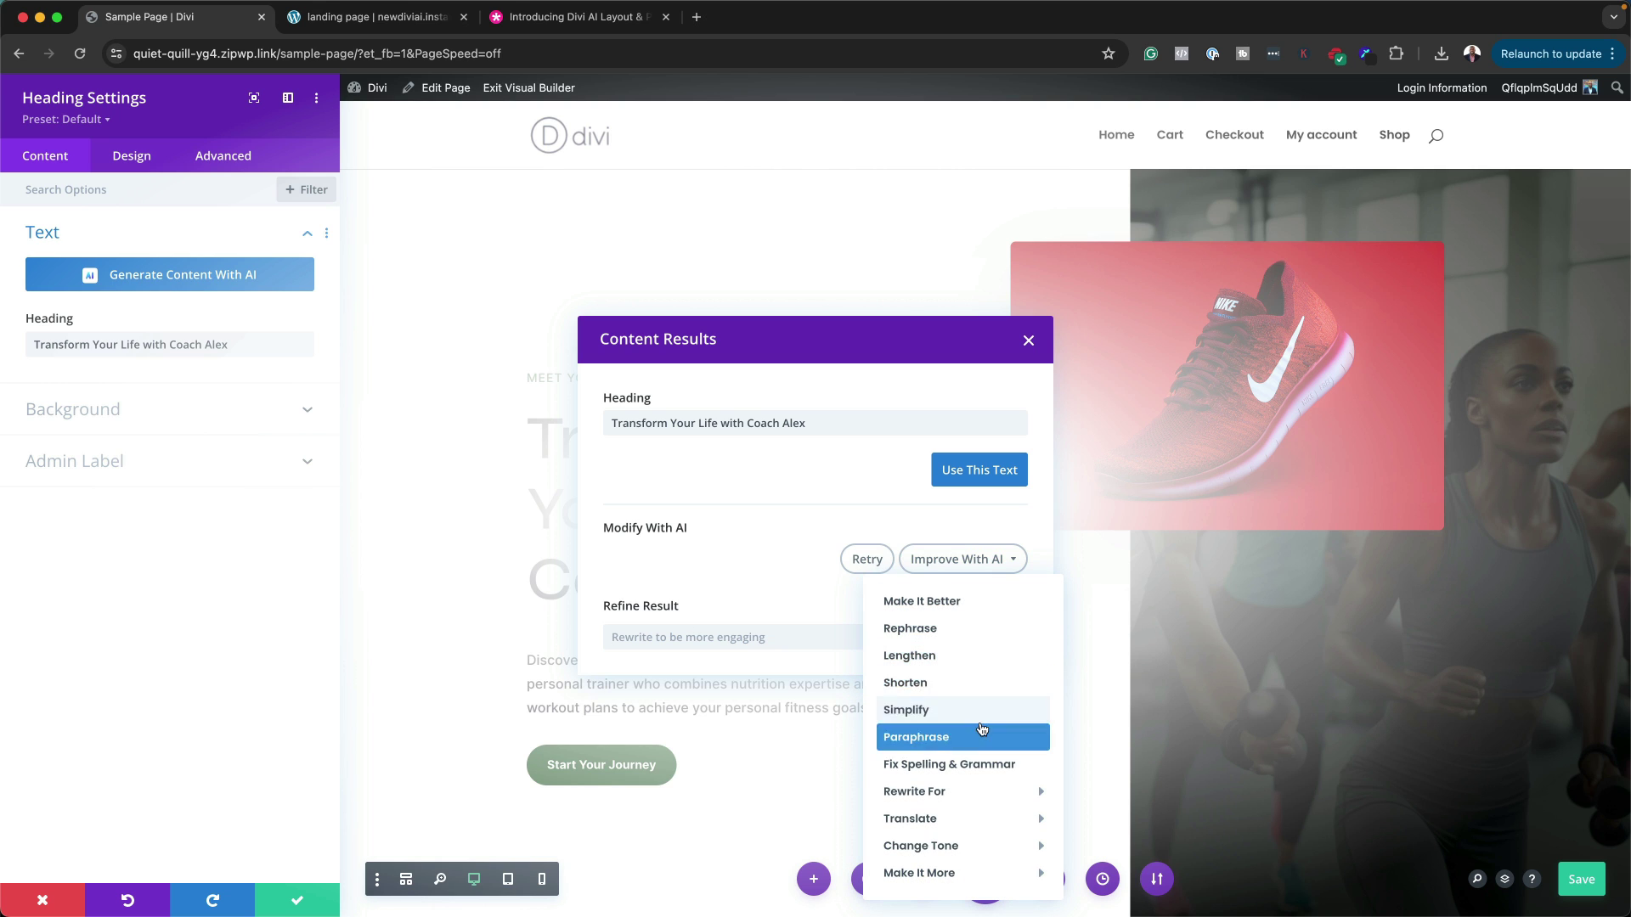
mouse_move(980, 823)
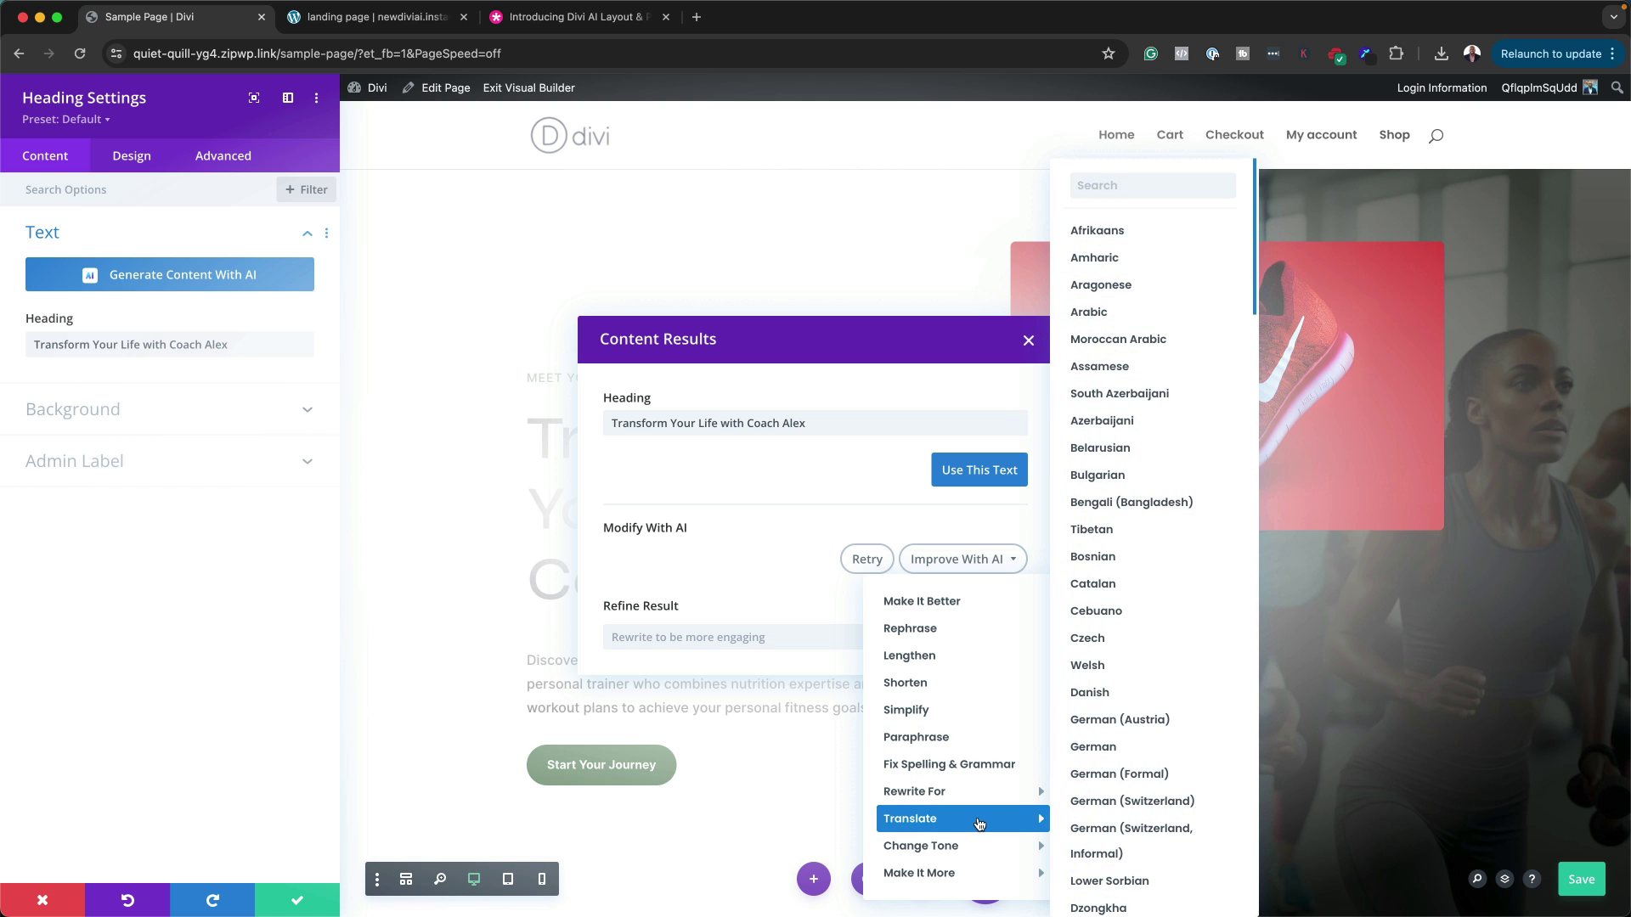
click(784, 789)
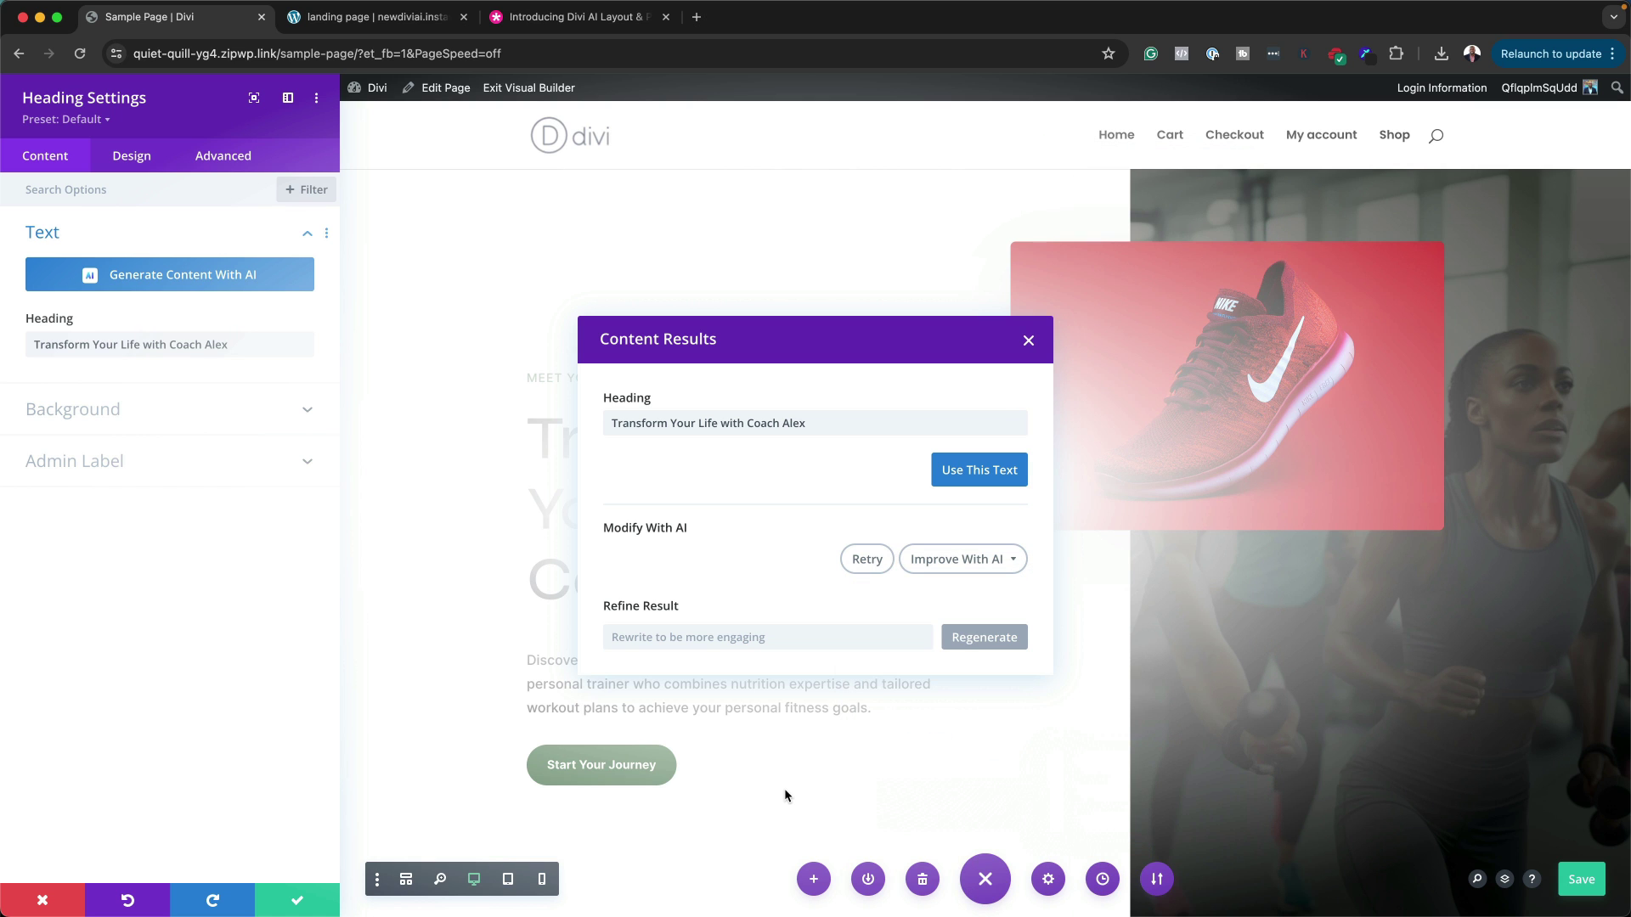
mouse_move(299, 913)
click(1029, 340)
click(296, 907)
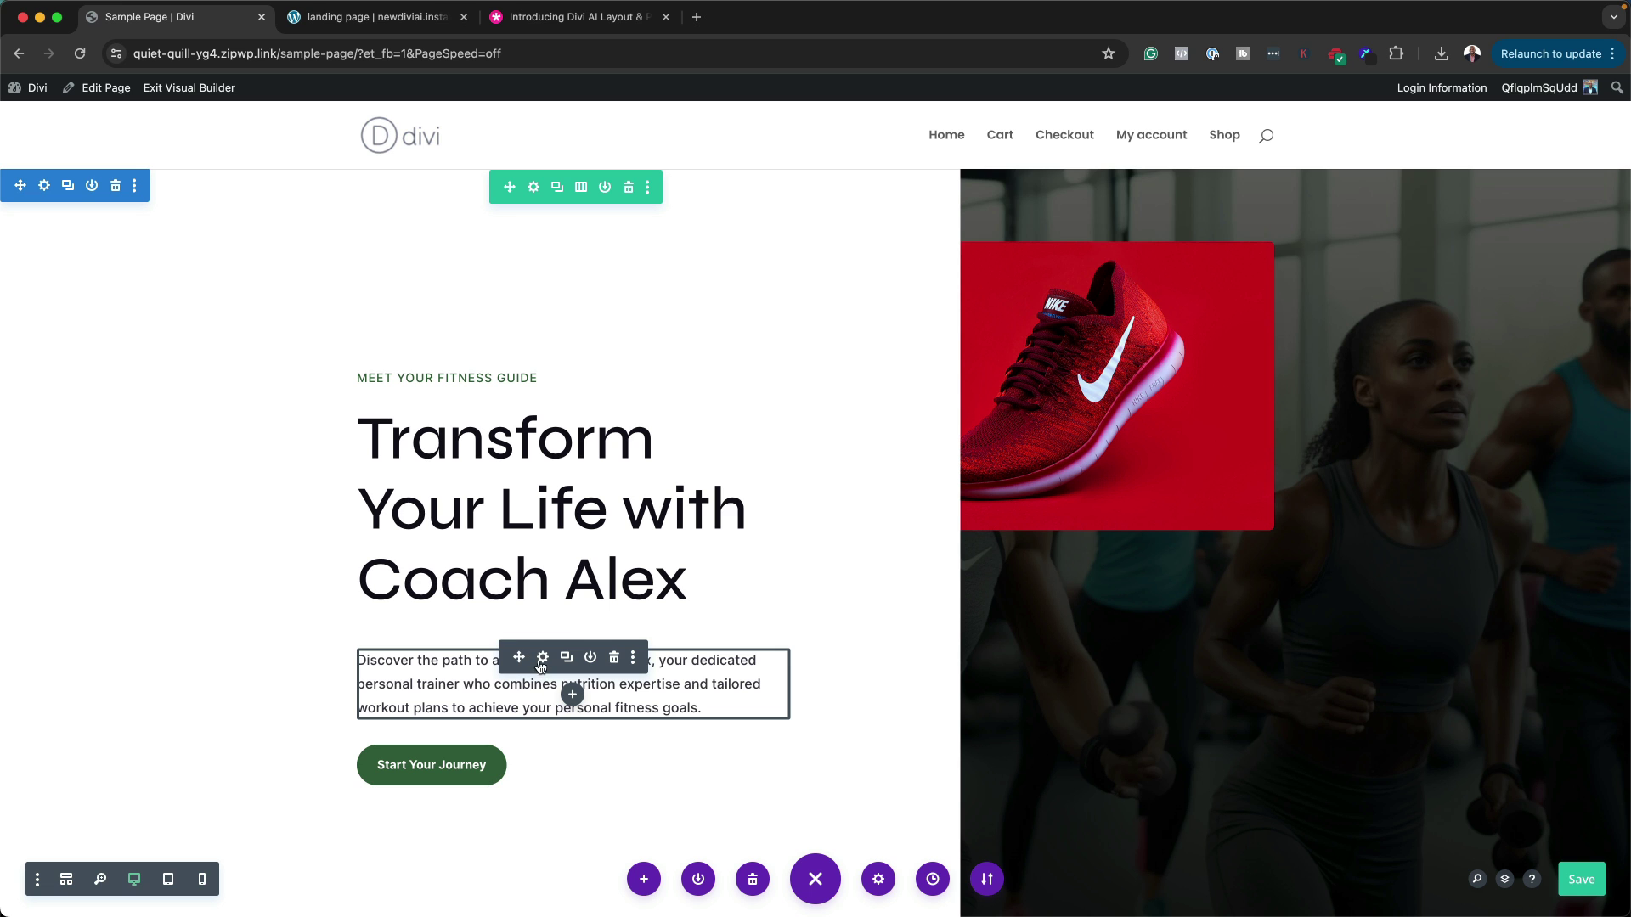
click(542, 660)
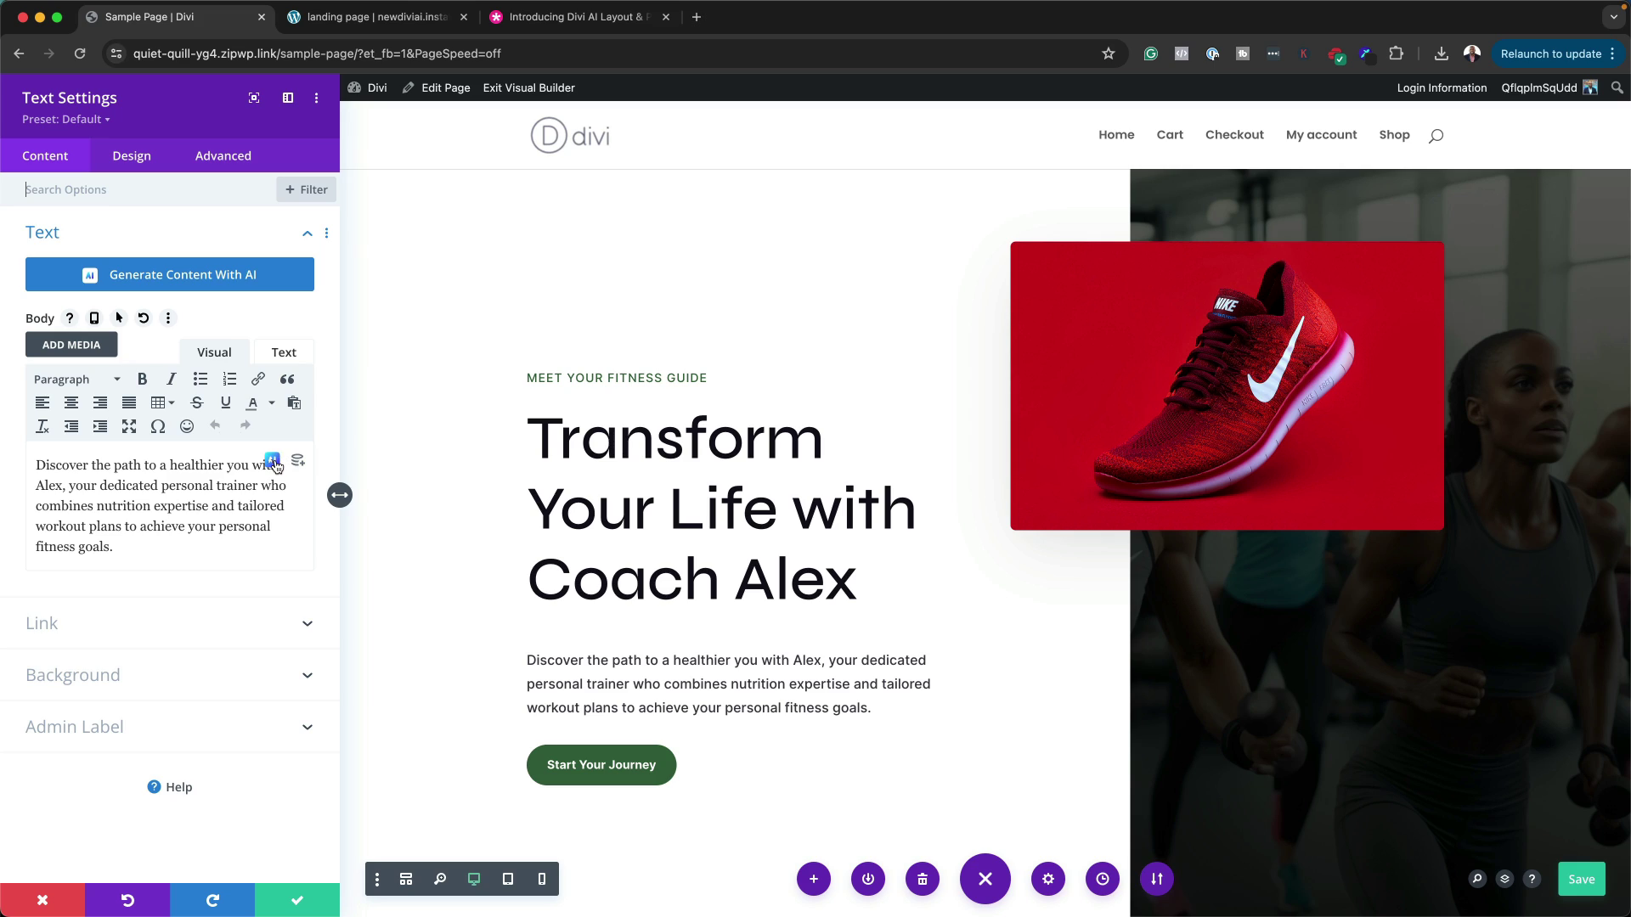
click(272, 462)
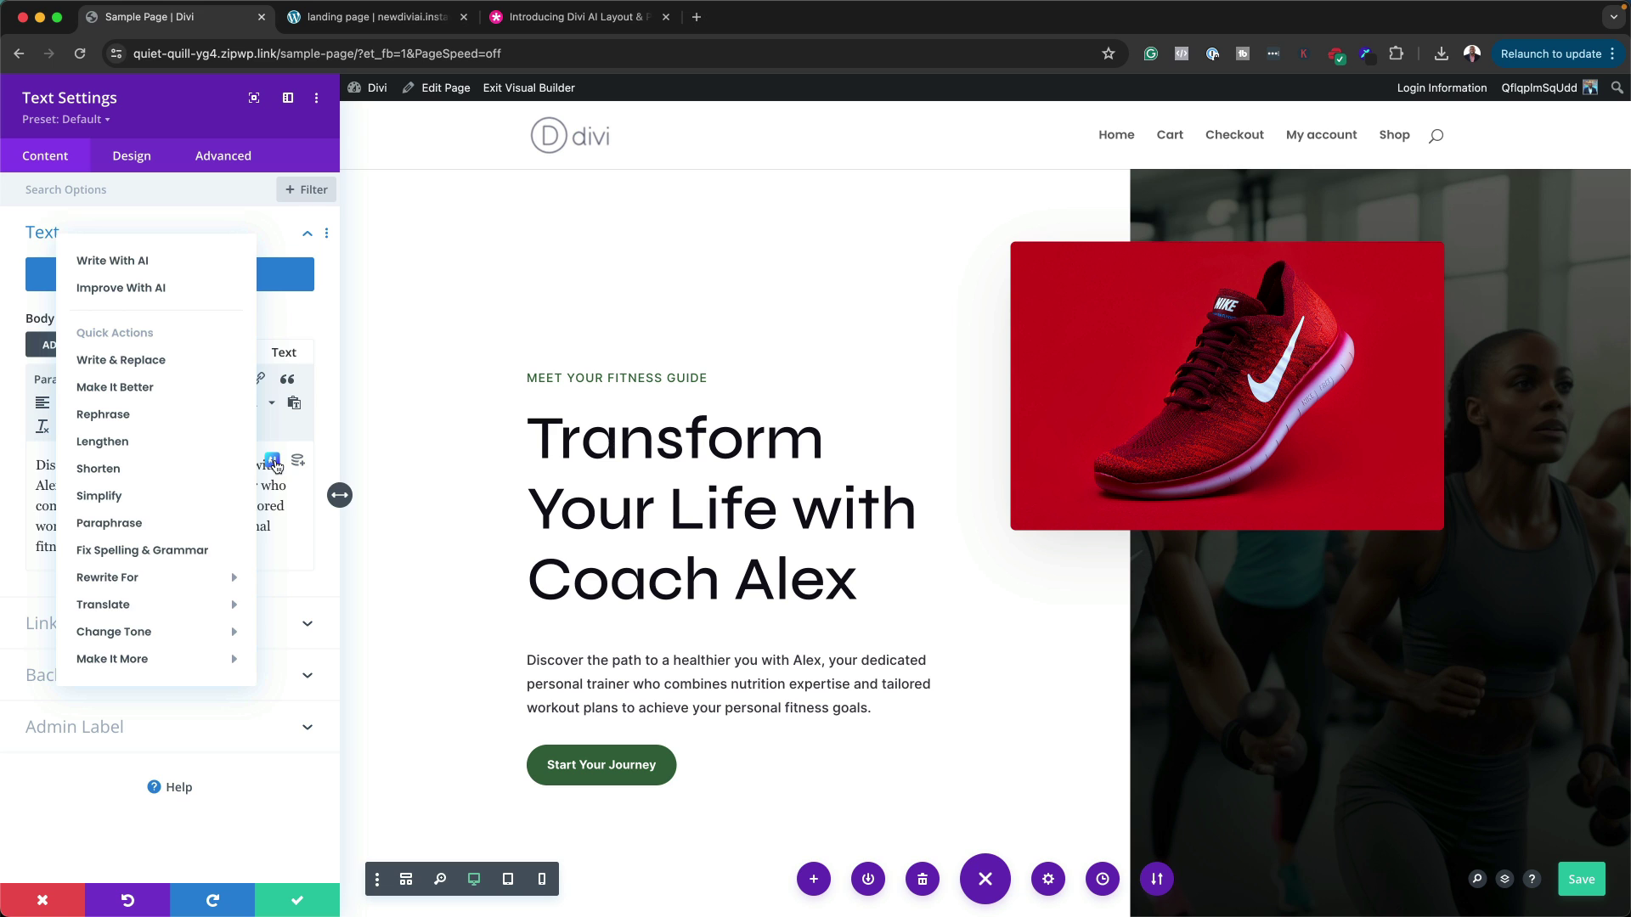
mouse_move(182, 665)
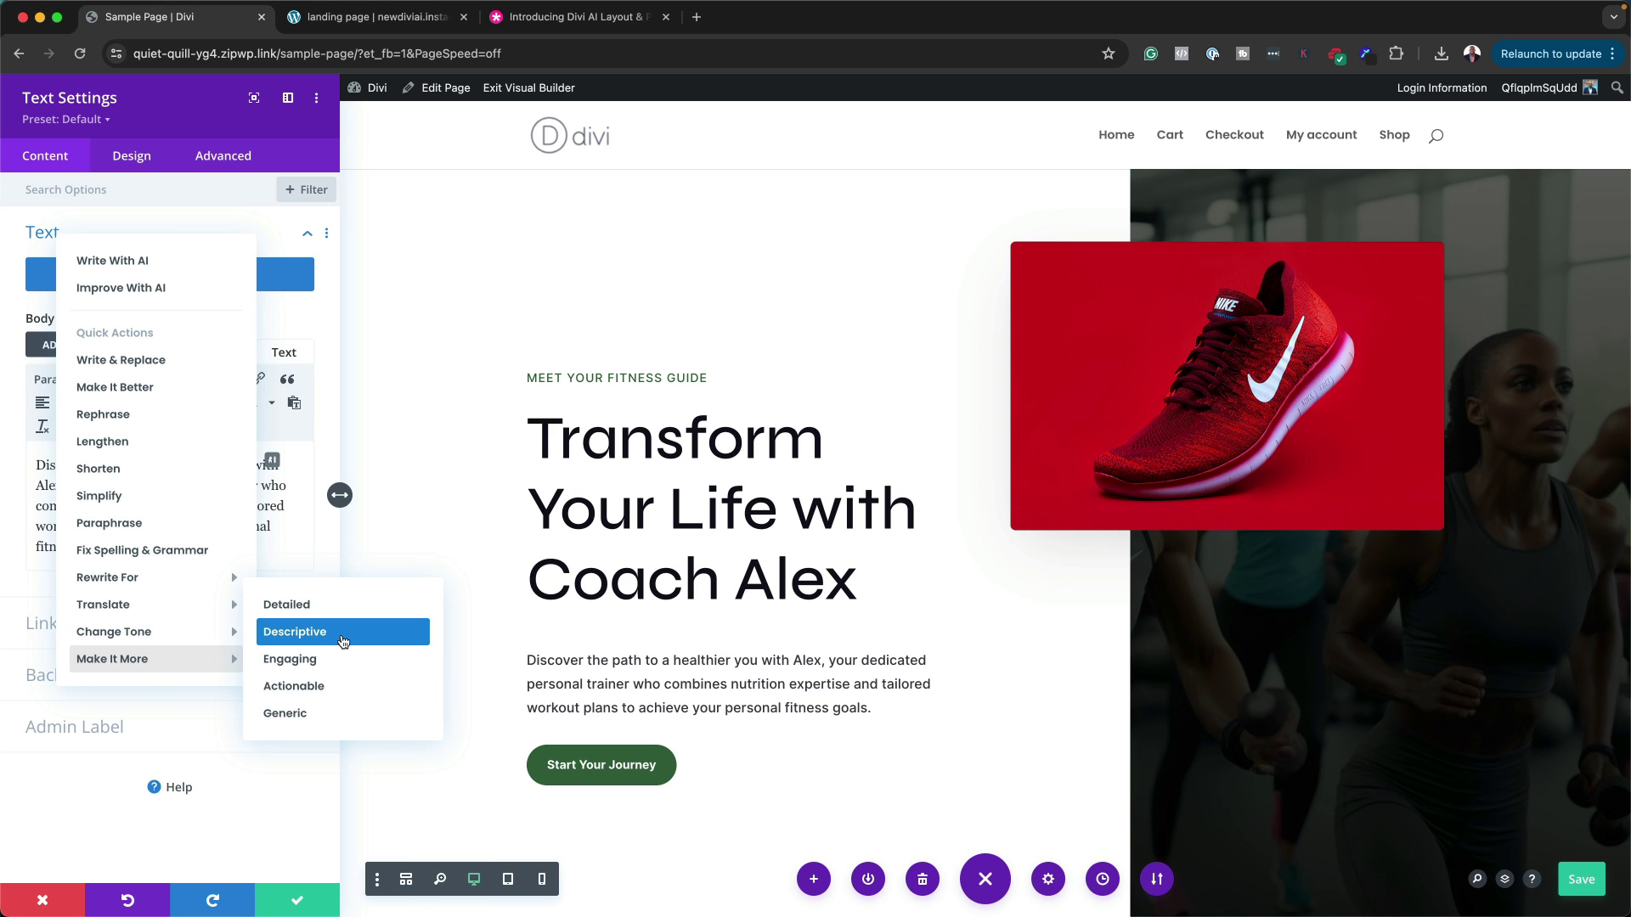
click(350, 688)
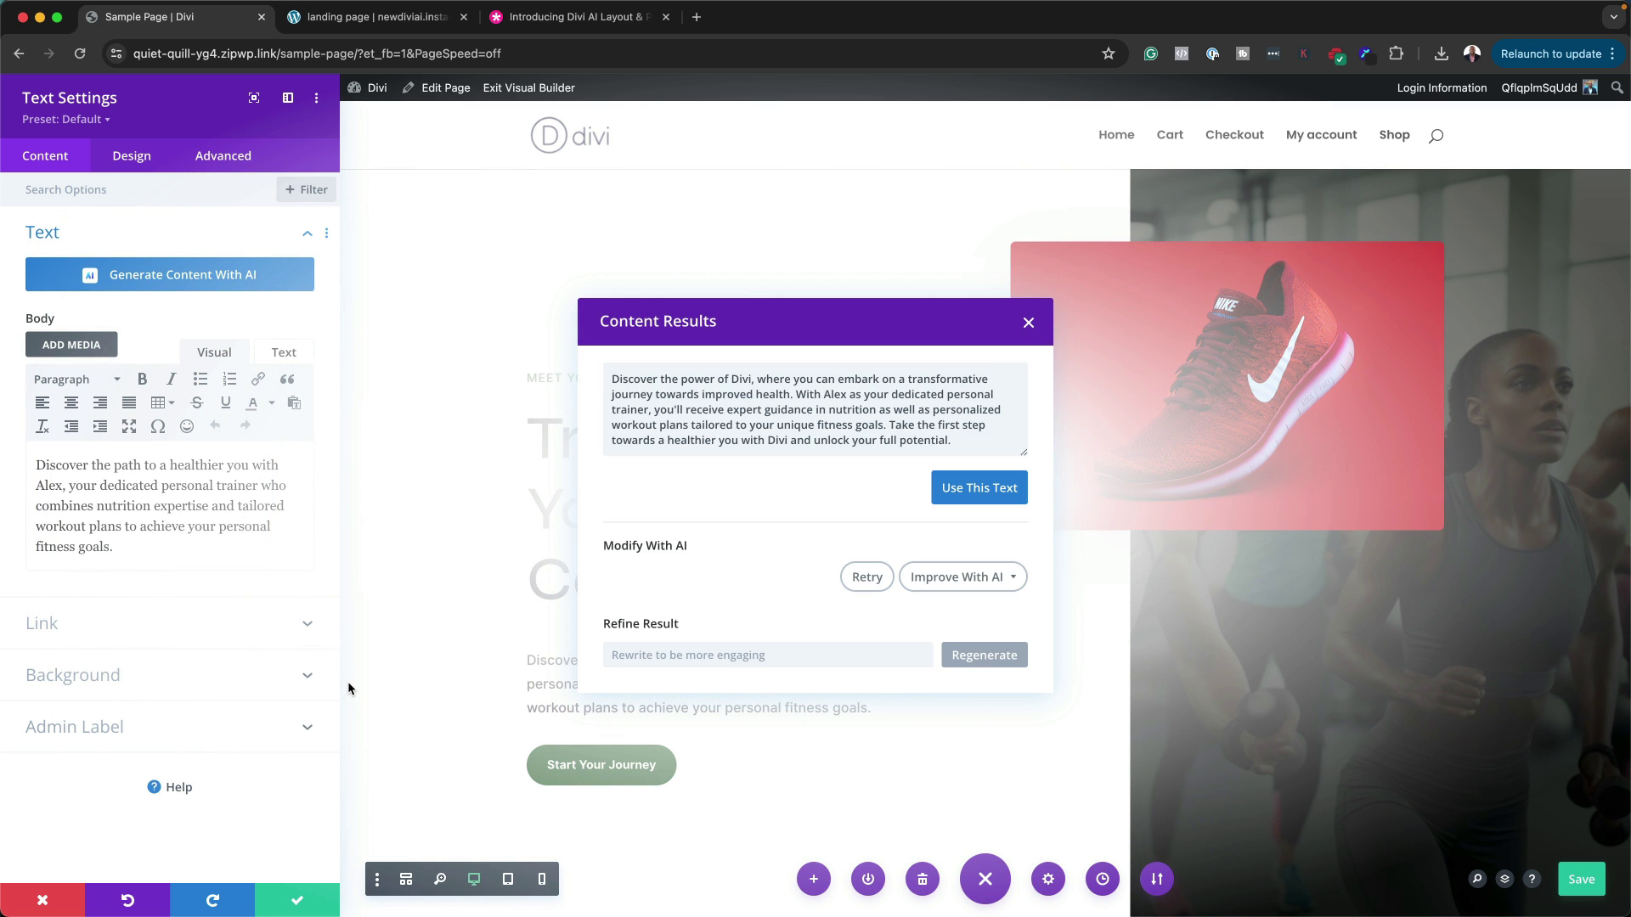
click(1029, 323)
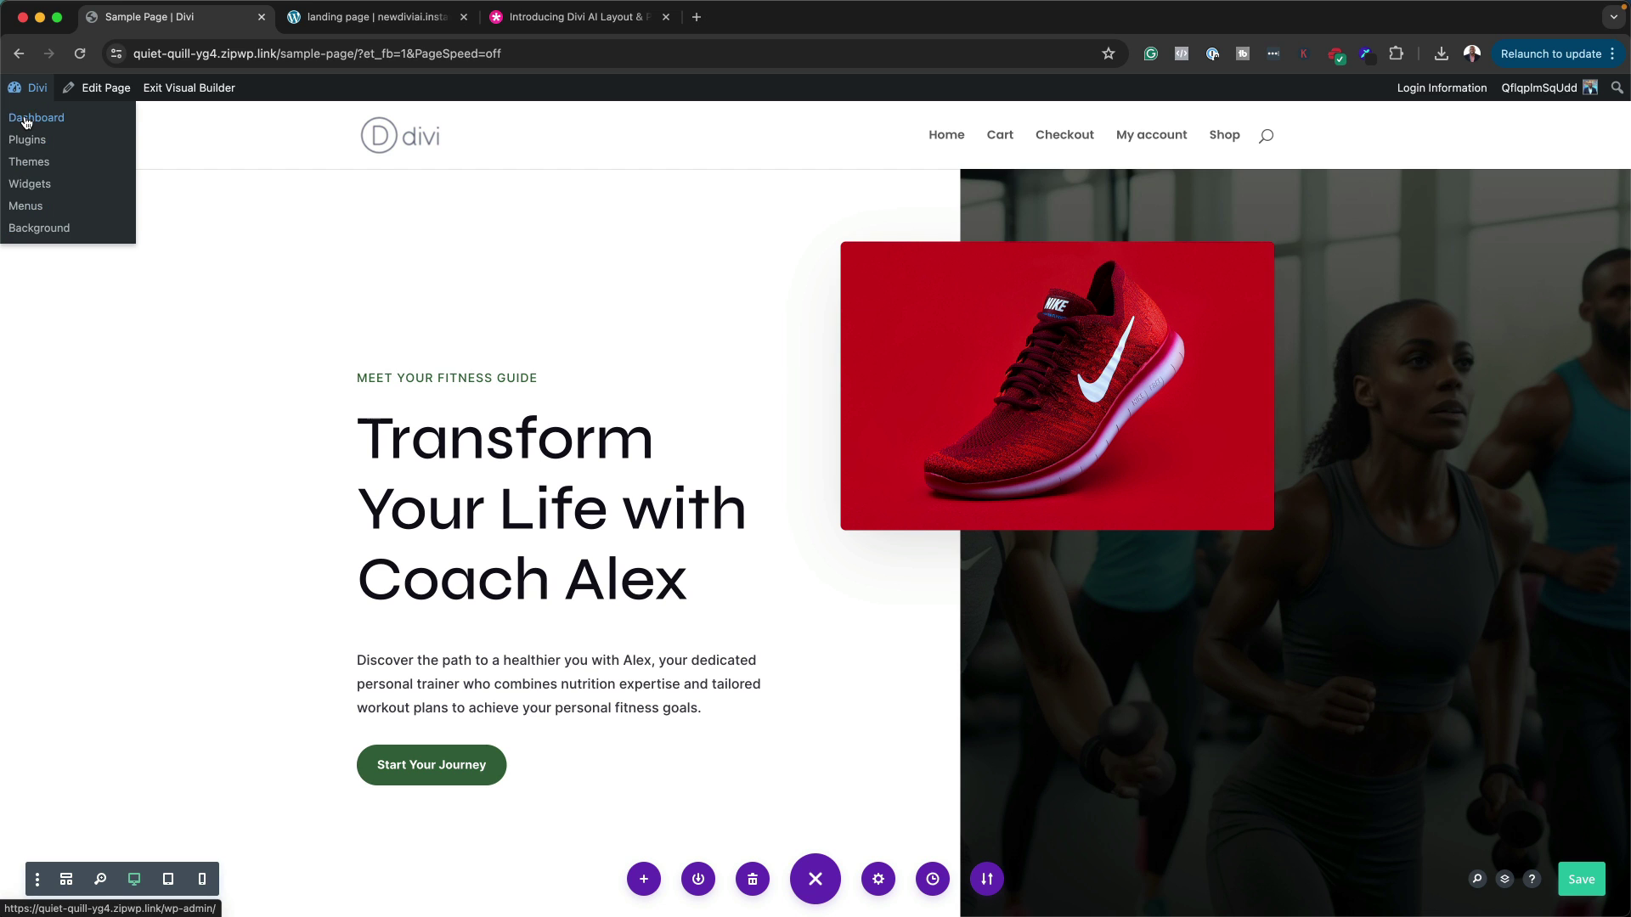
Step: Discard the page edits, then build a new Global Footer for the Default Website Template in Theme Builder
click(25, 123)
click(792, 601)
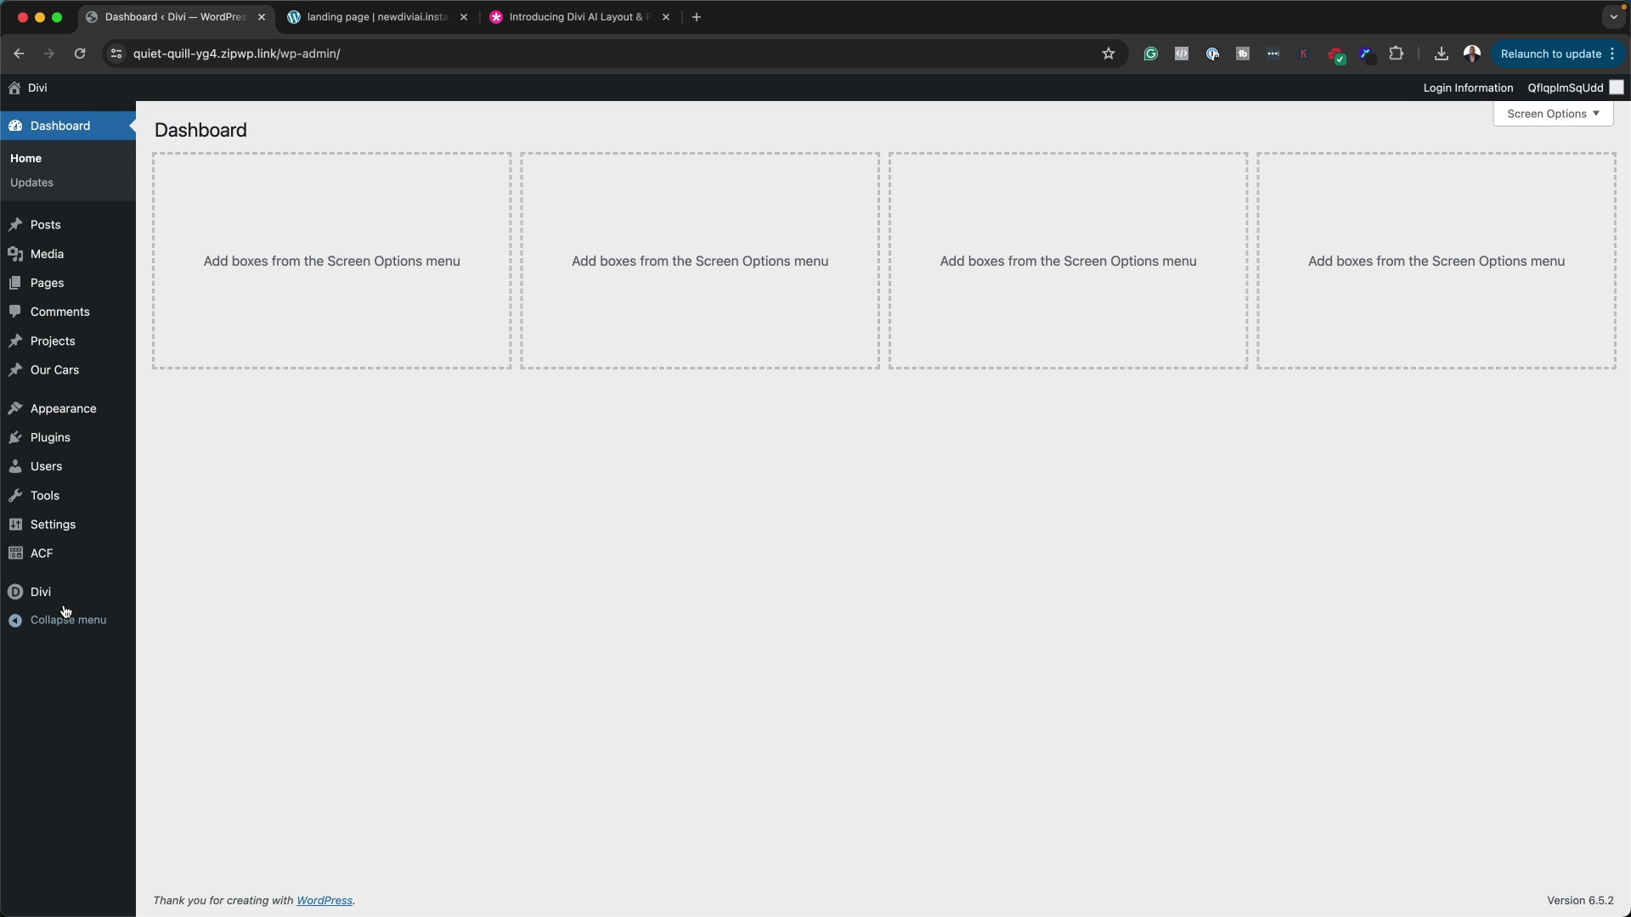
mouse_move(63, 603)
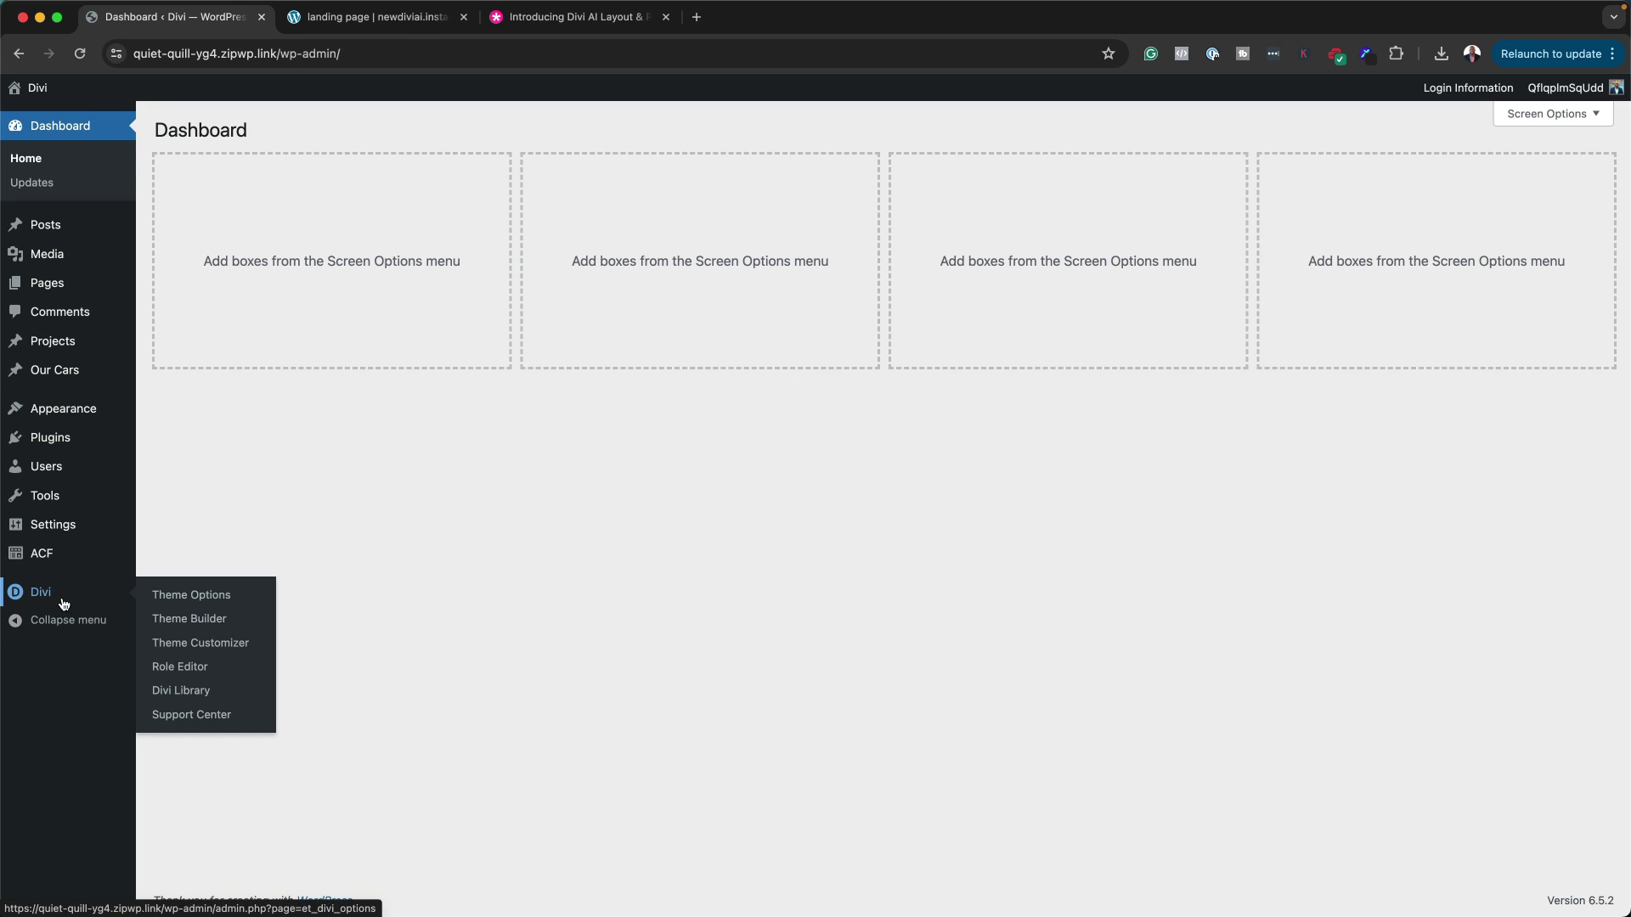
click(223, 625)
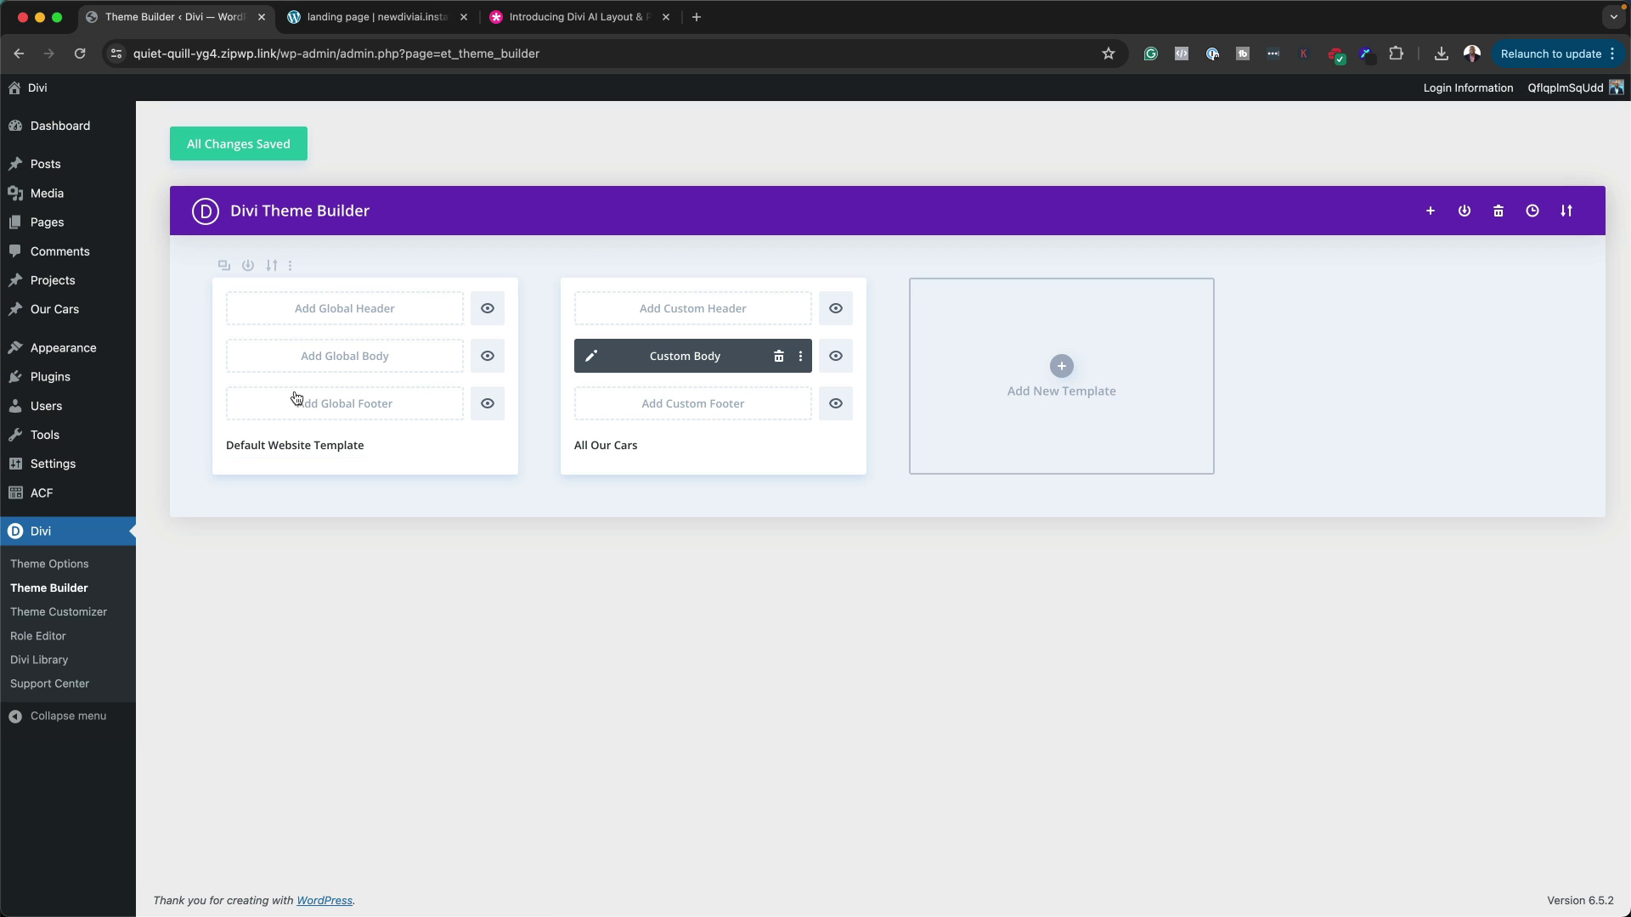
click(364, 410)
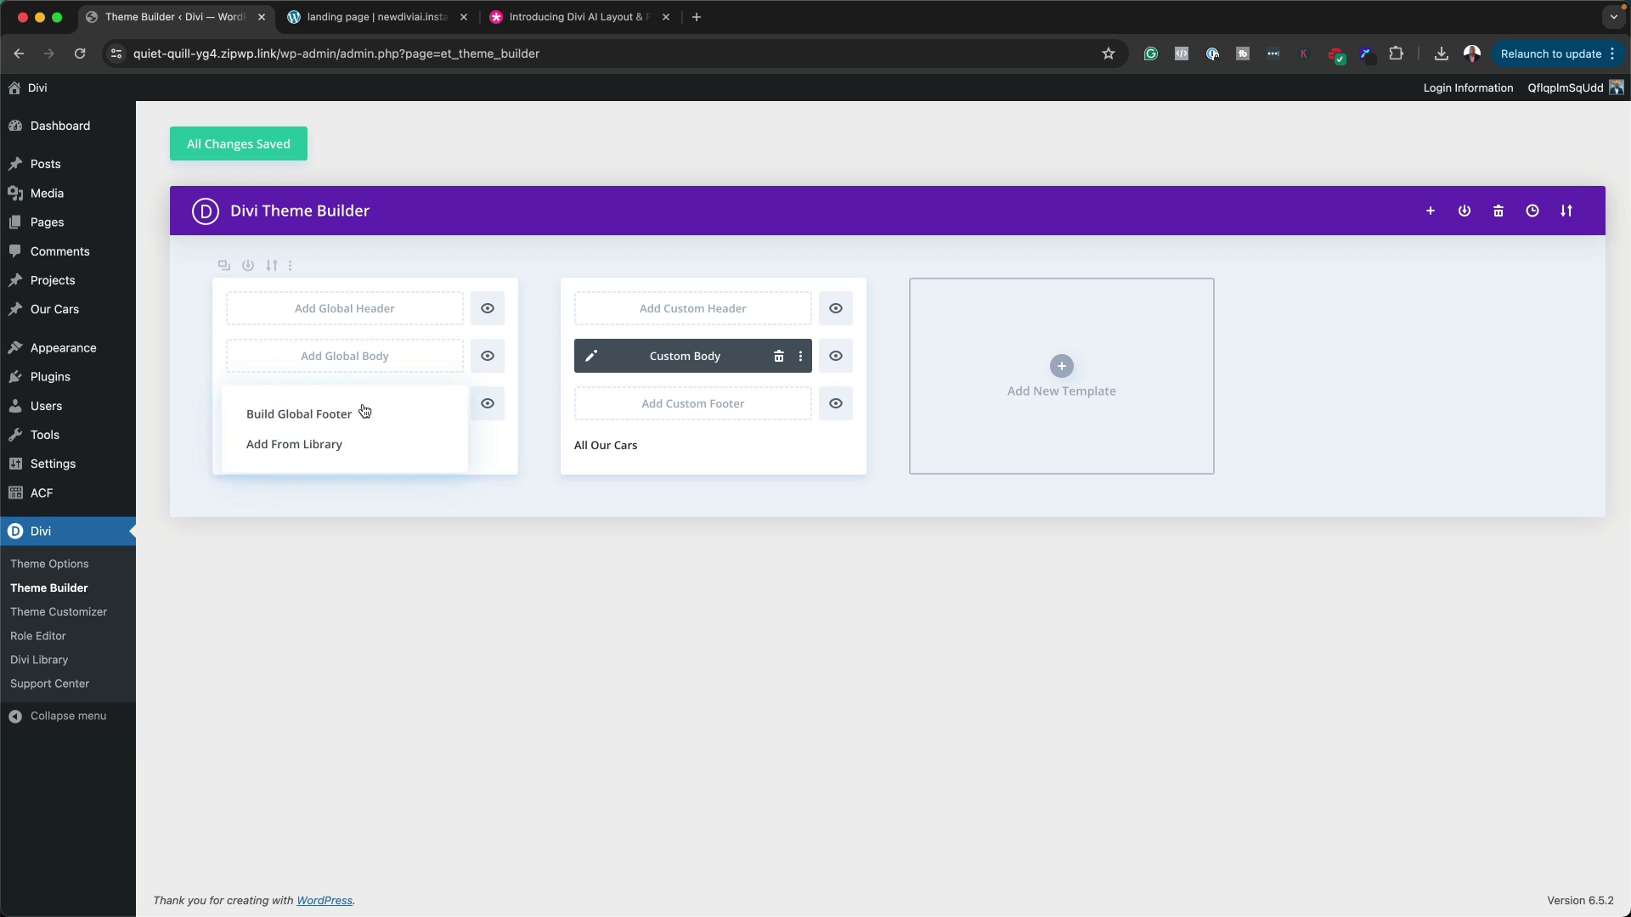
click(347, 418)
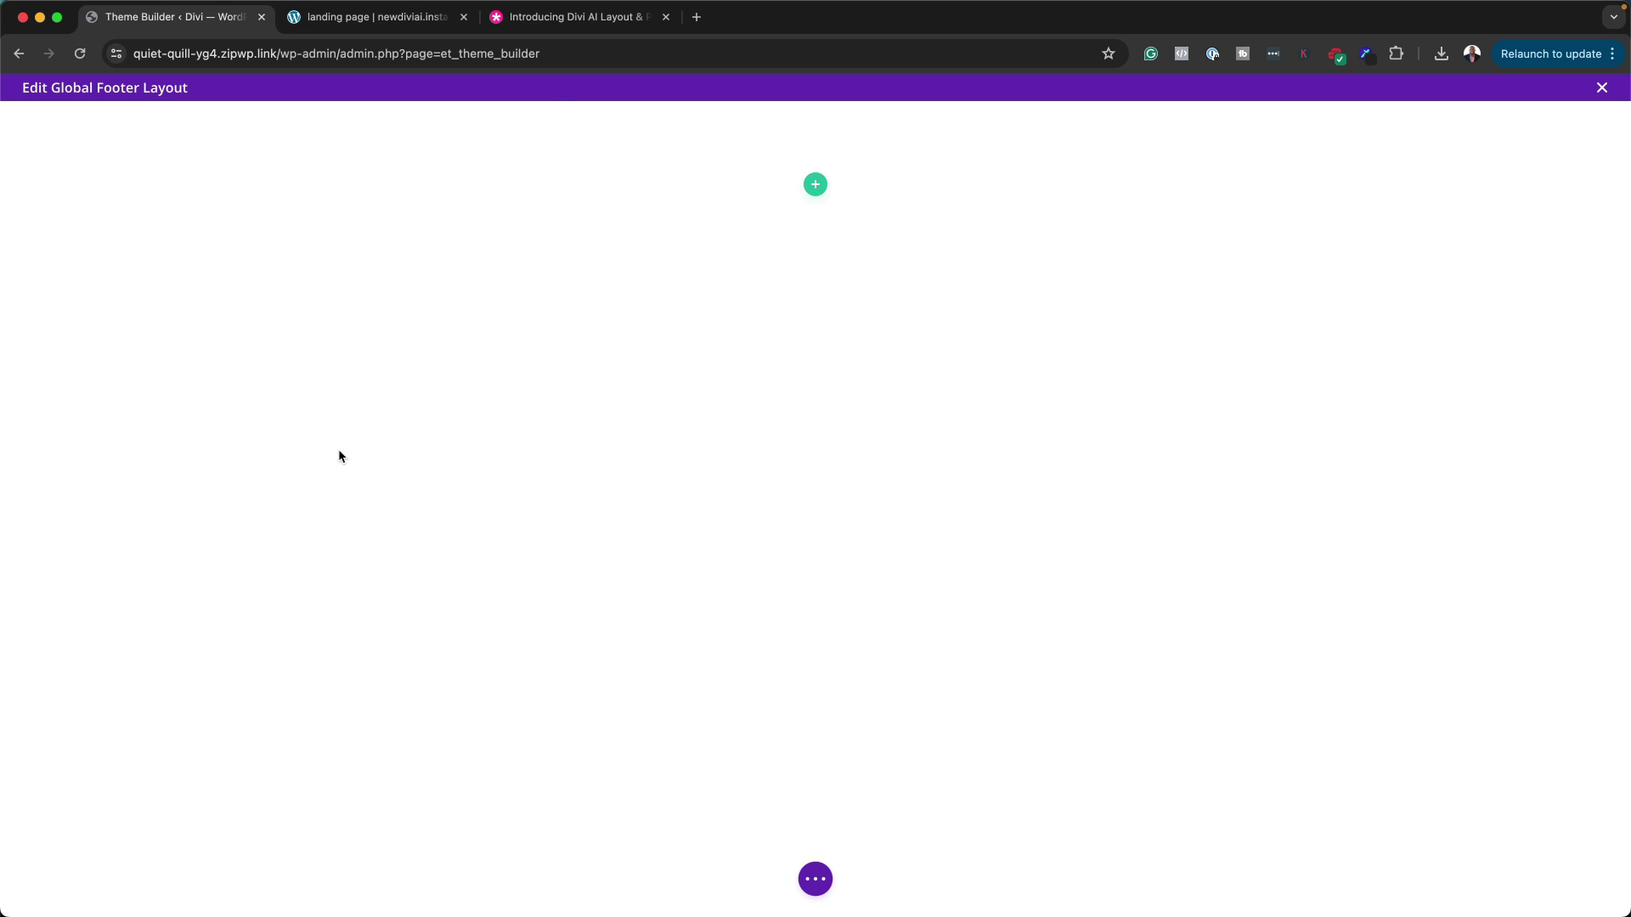
Step: Insert a layout into the global footer using Build With AI and generate it
click(814, 880)
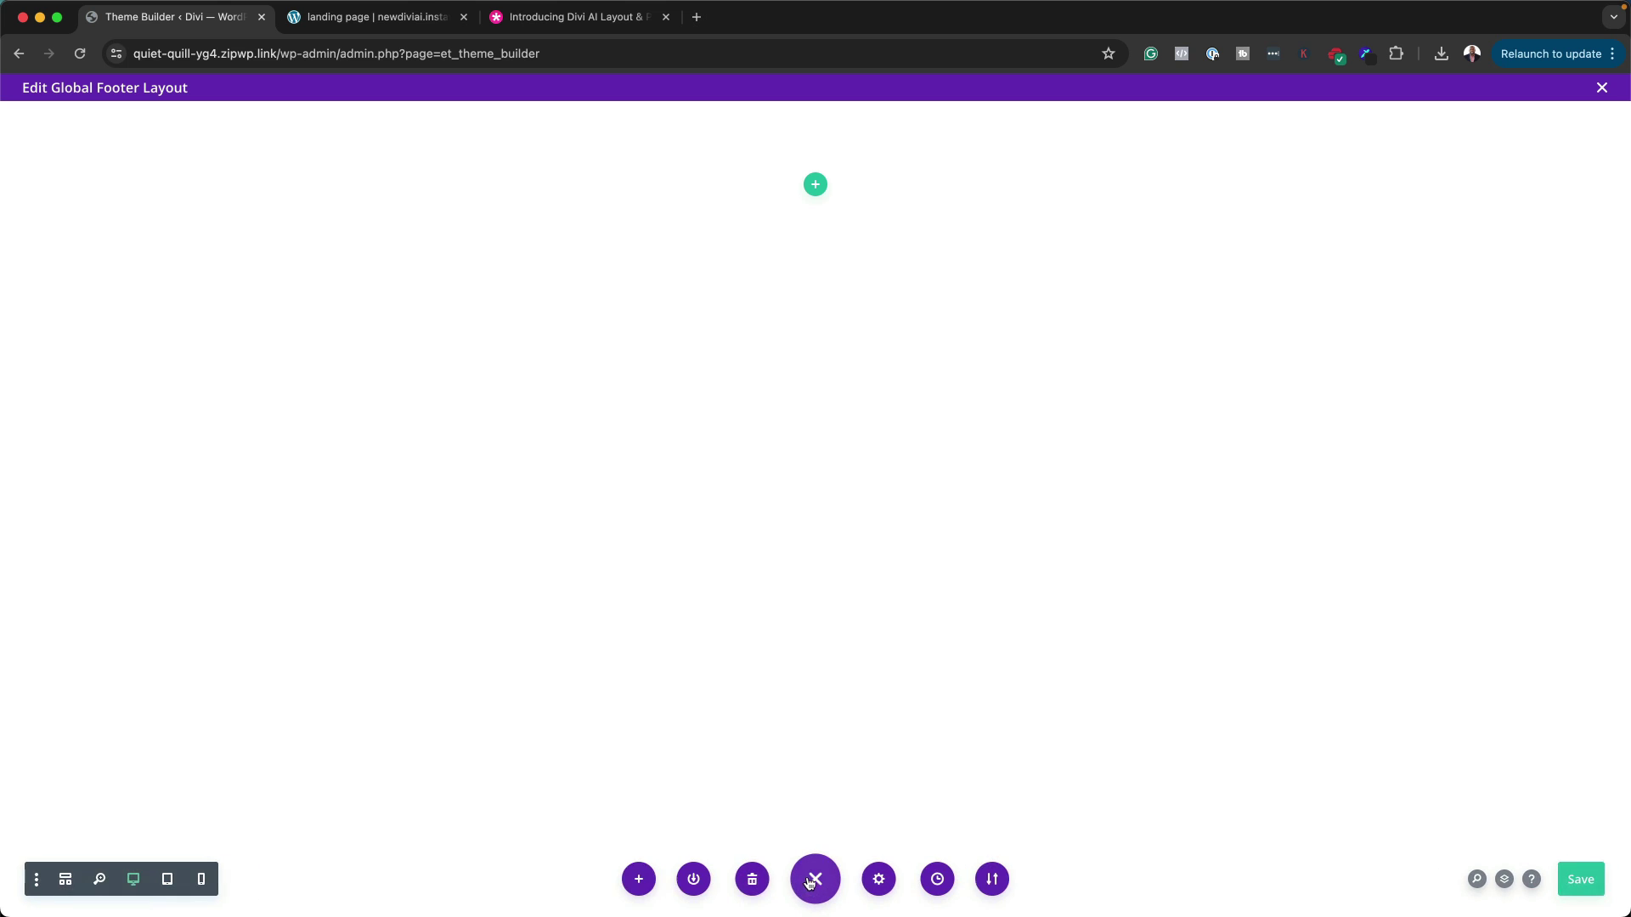
click(647, 886)
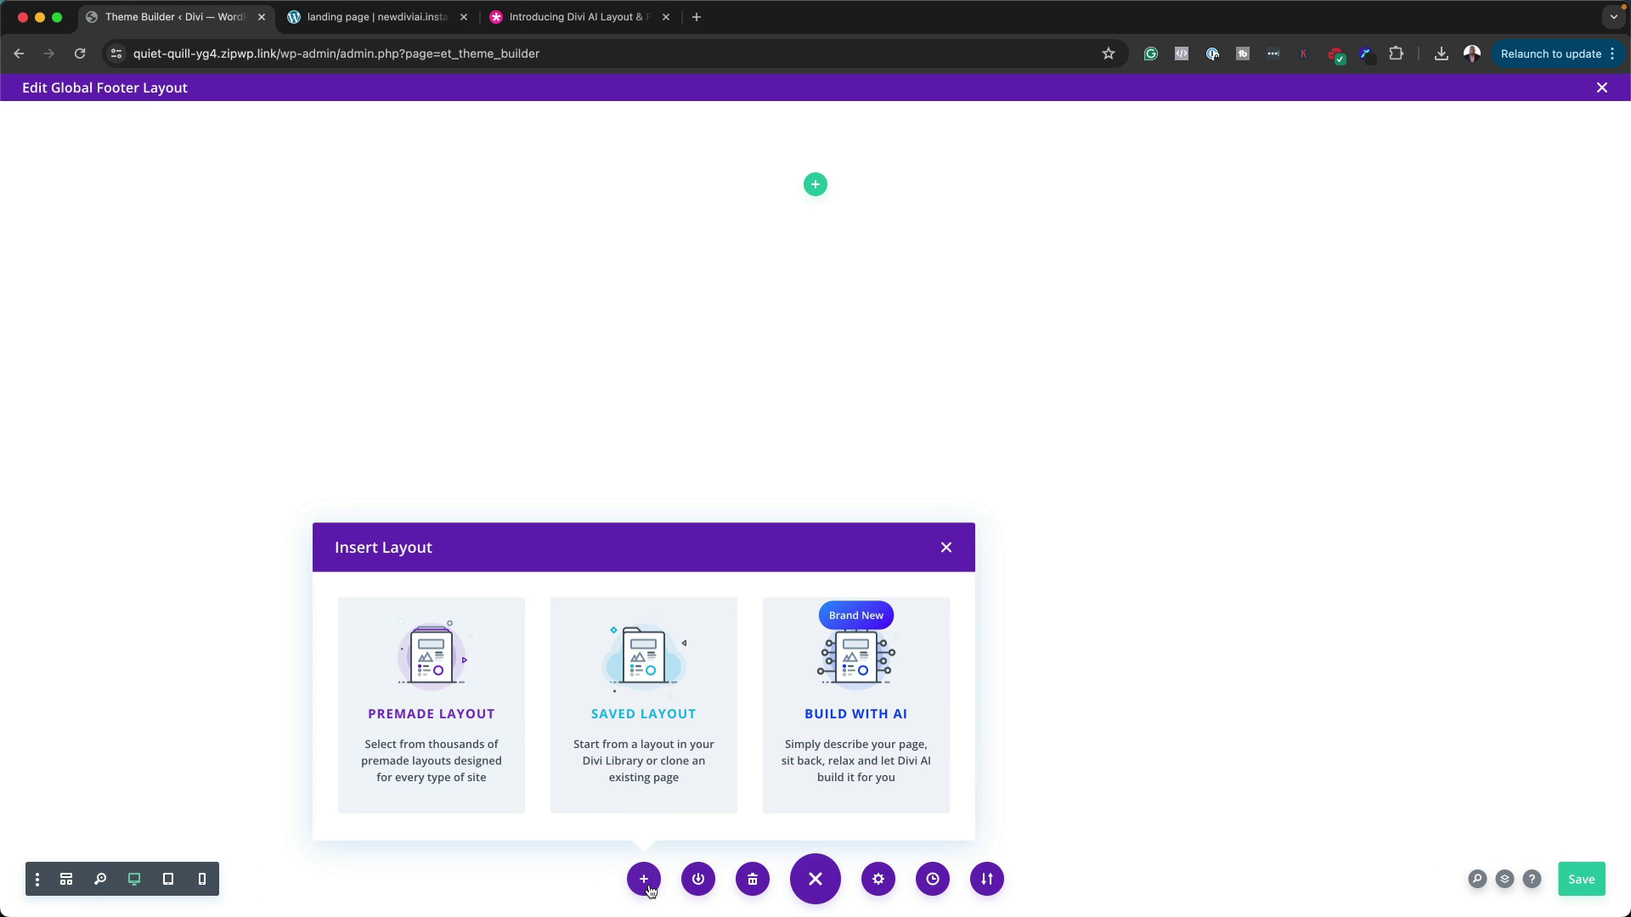
click(821, 712)
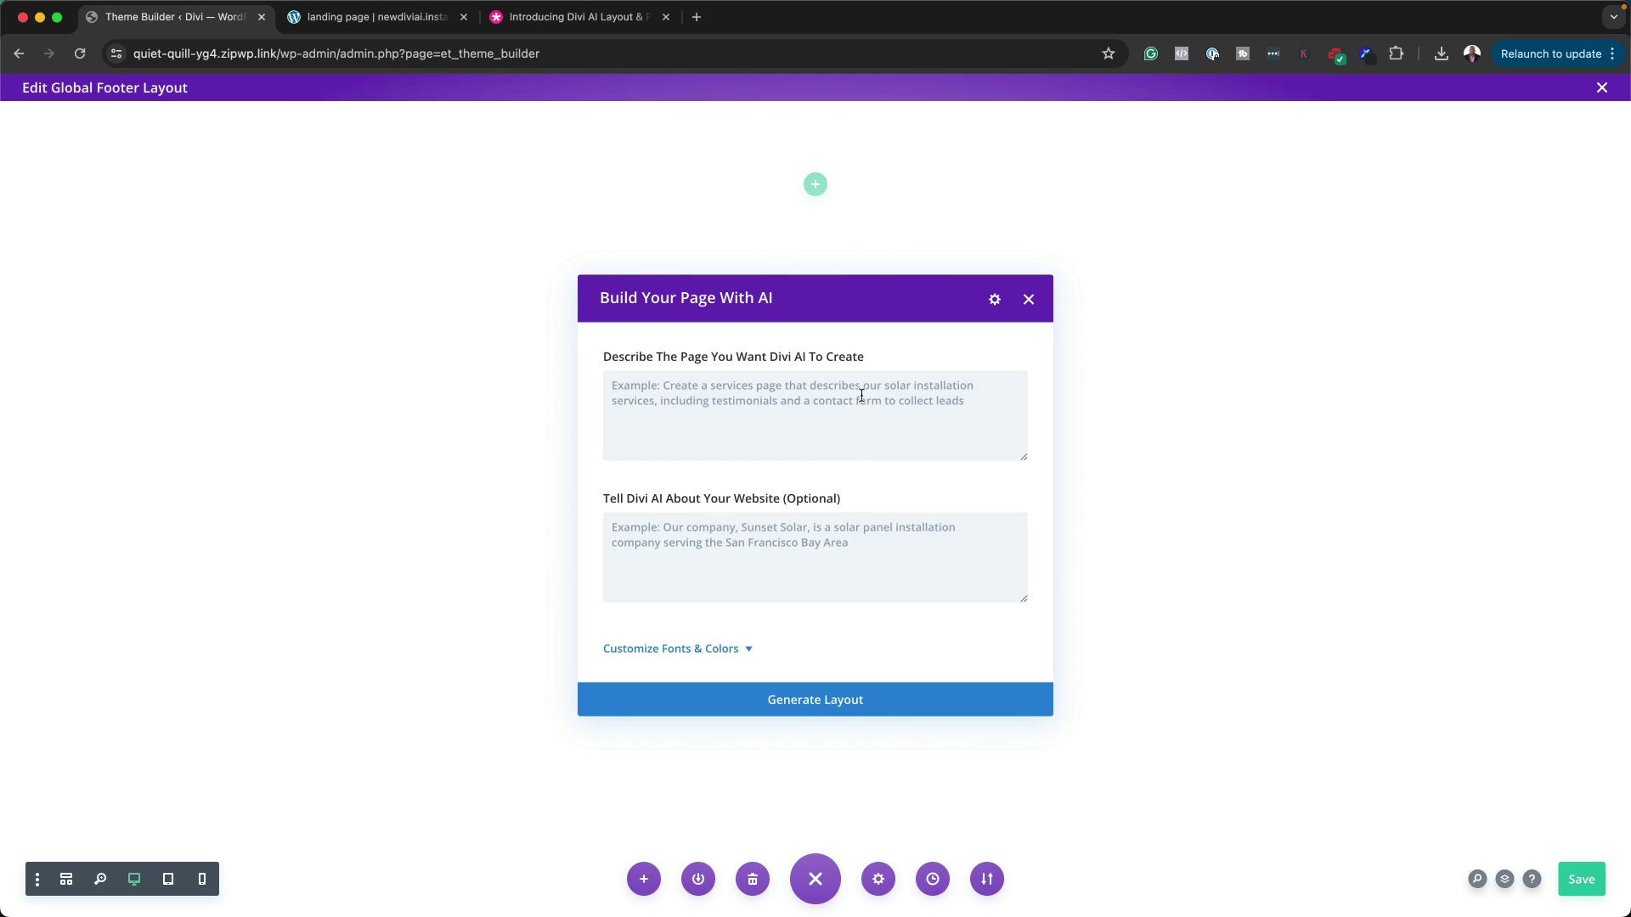
click(801, 700)
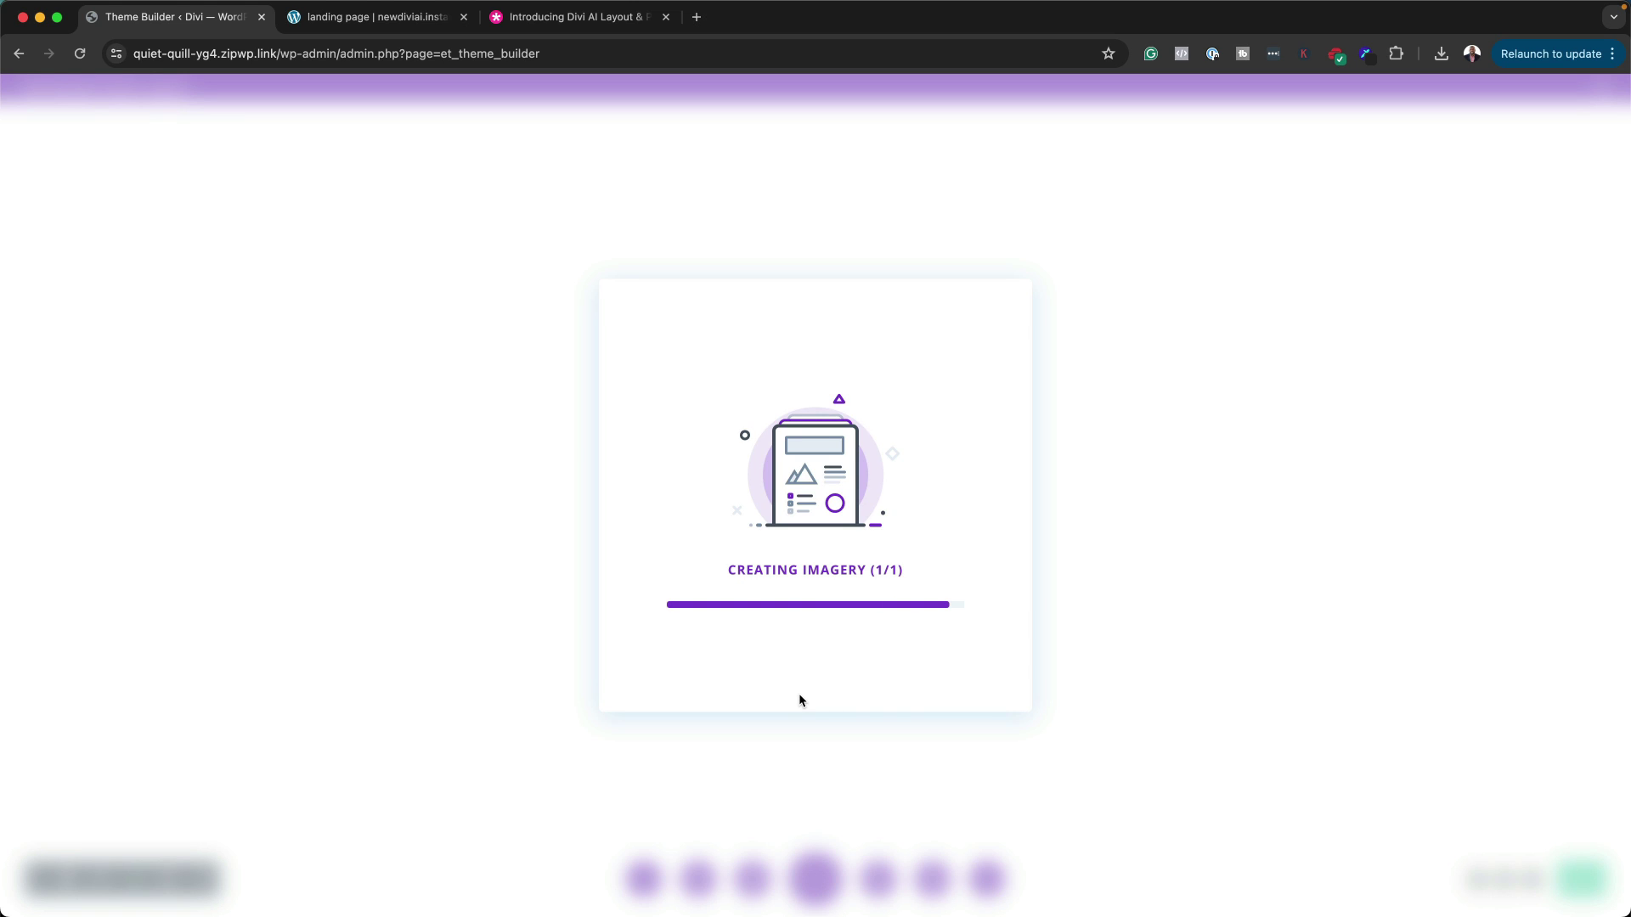